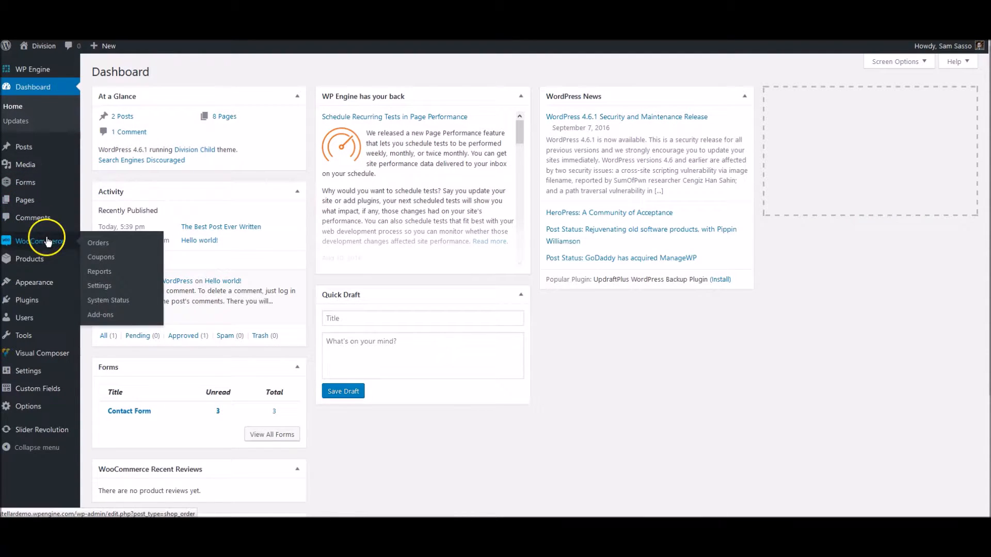
Open the WooCommerce Products page from the admin sidebar; no products exist yet
mouse_move(50, 246)
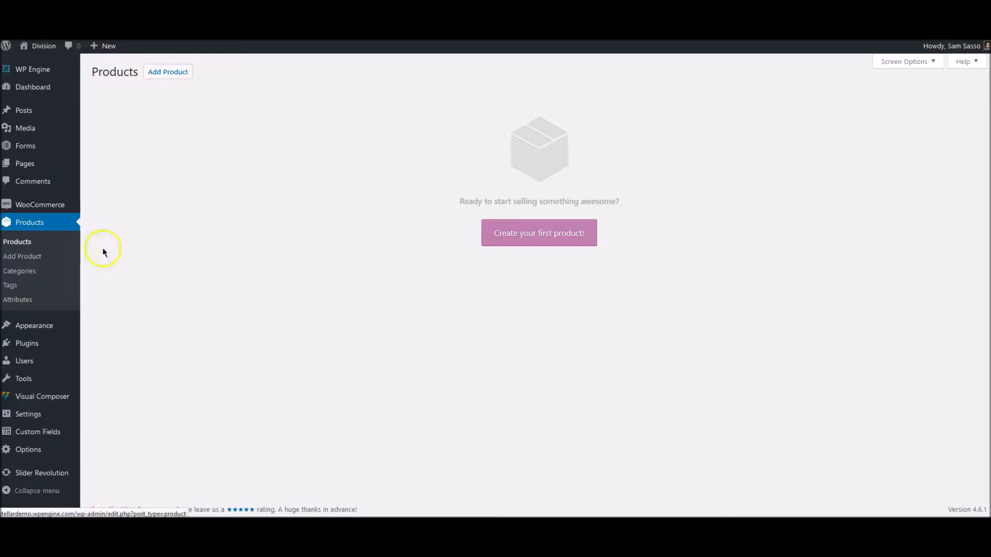
Open a blank Add New Product form from the Products page
click(178, 79)
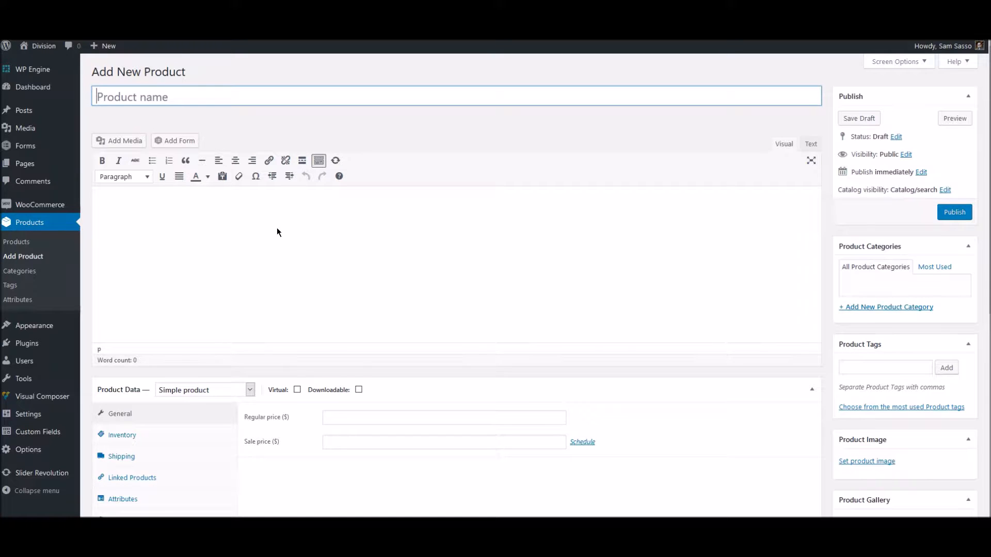
scroll(277, 229, down, 3)
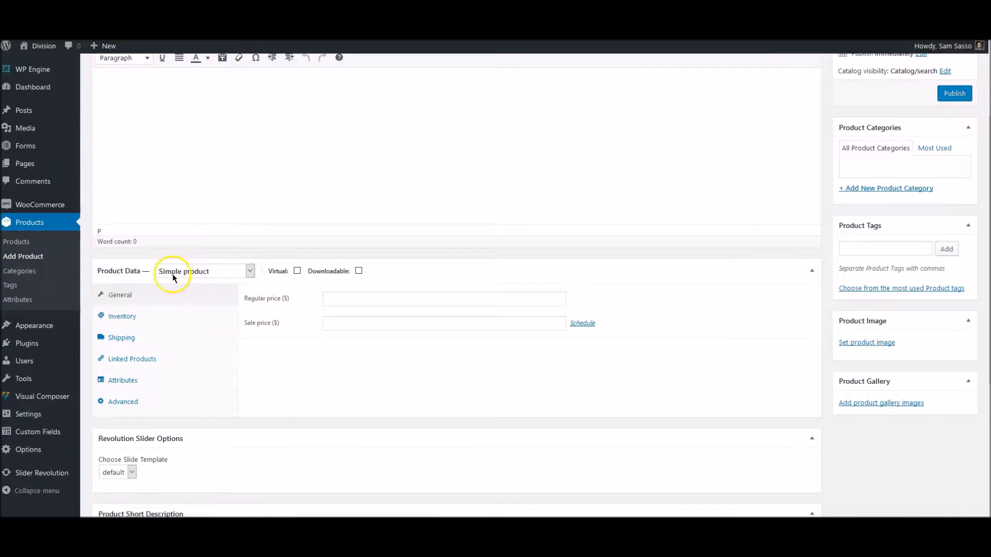
click(210, 276)
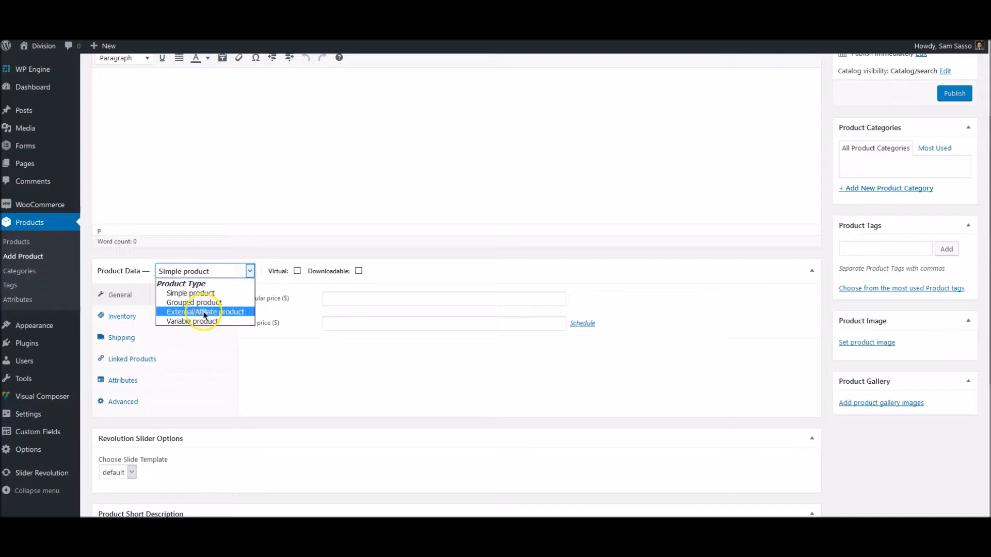
click(258, 182)
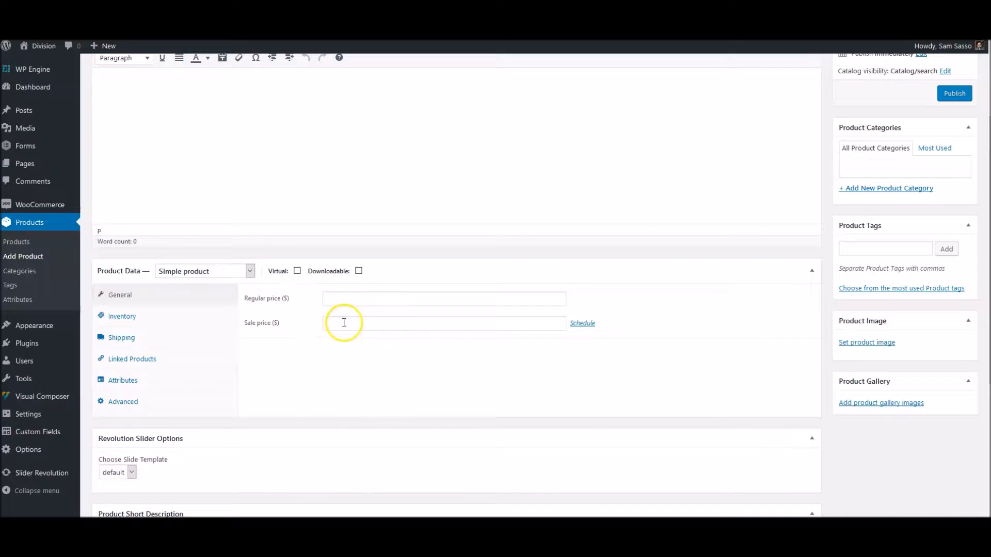
click(580, 324)
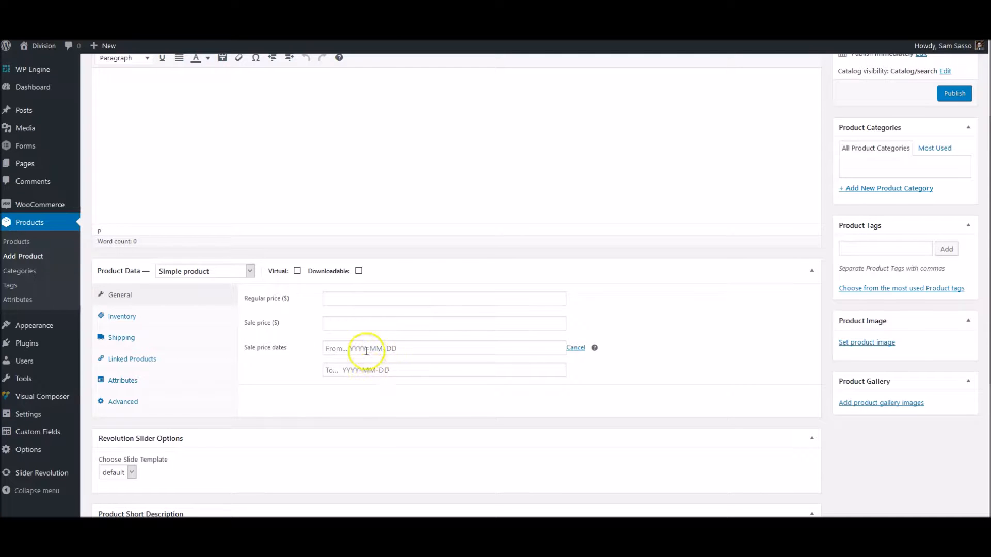
click(576, 349)
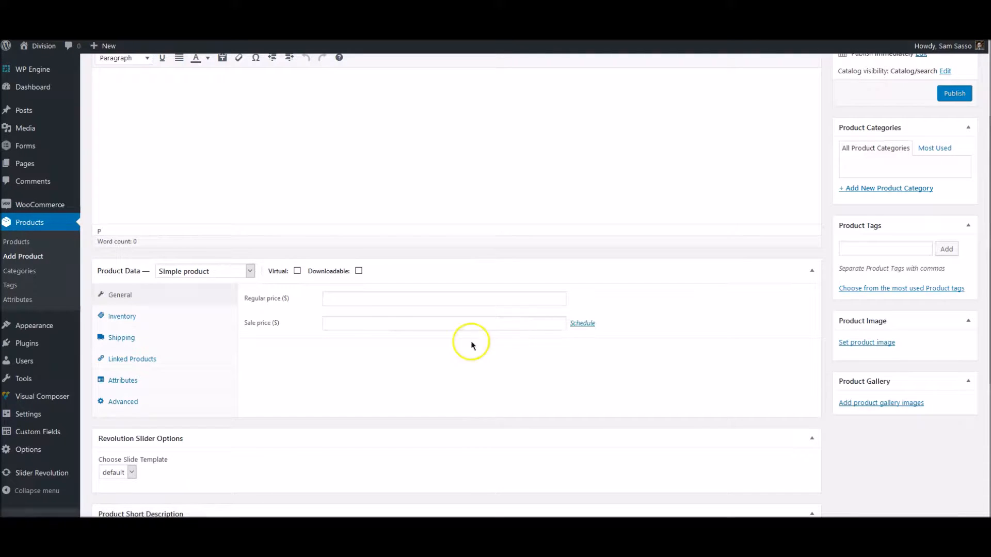
click(222, 270)
click(220, 321)
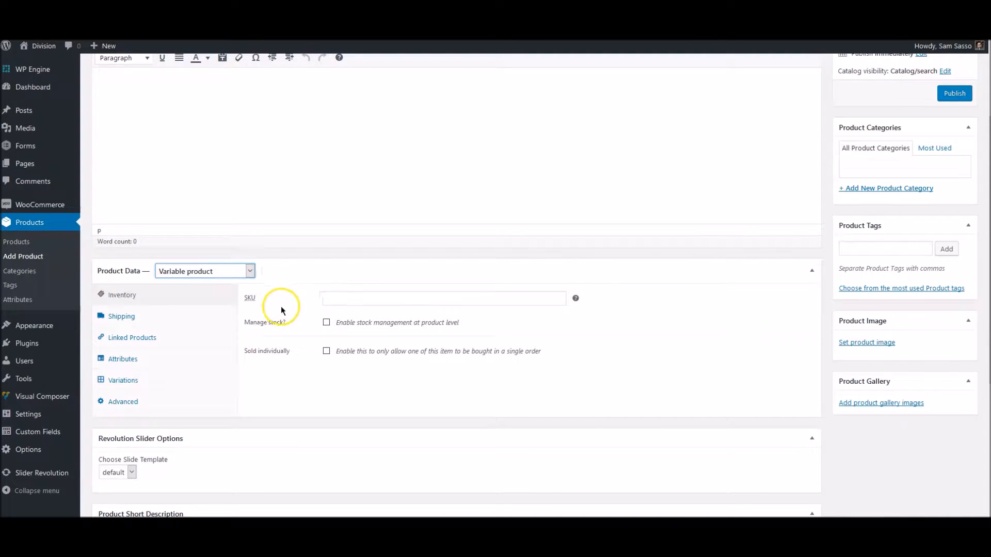
click(241, 274)
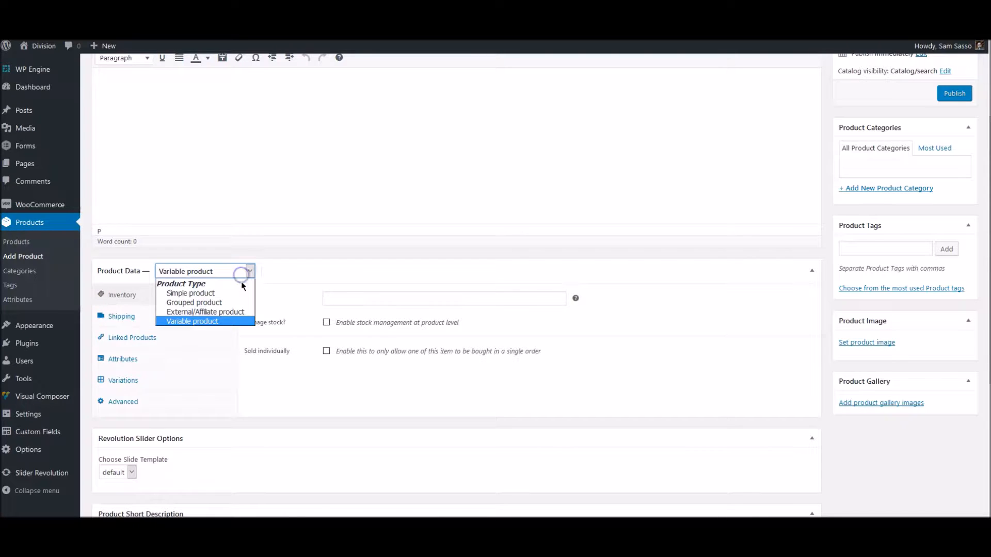
click(196, 289)
scroll(319, 339, down, 3)
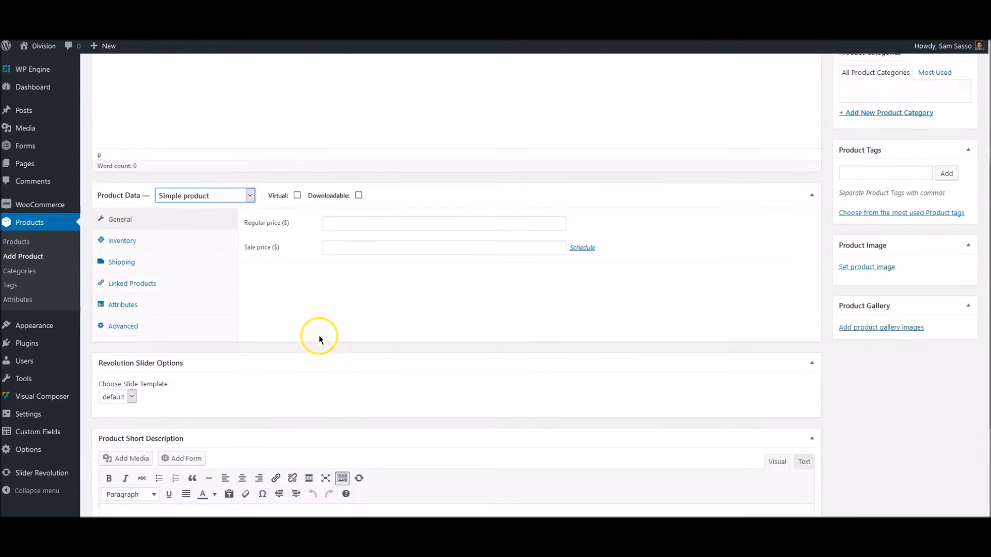
Collapse the Revolution Slider Options box on the product form
click(812, 319)
scroll(500, 317, down, 2)
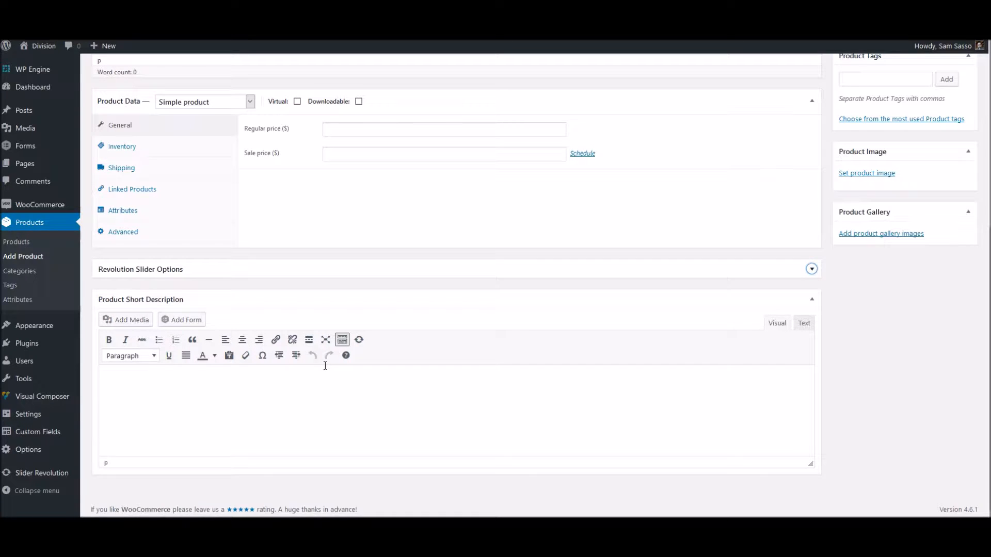
click(314, 389)
scroll(305, 367, up, 6)
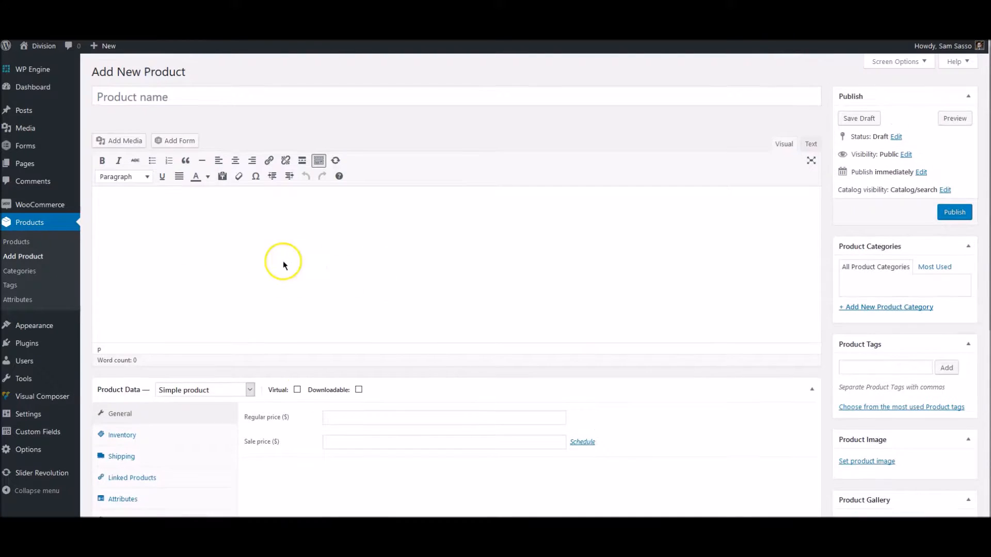
scroll(537, 325, down, 1)
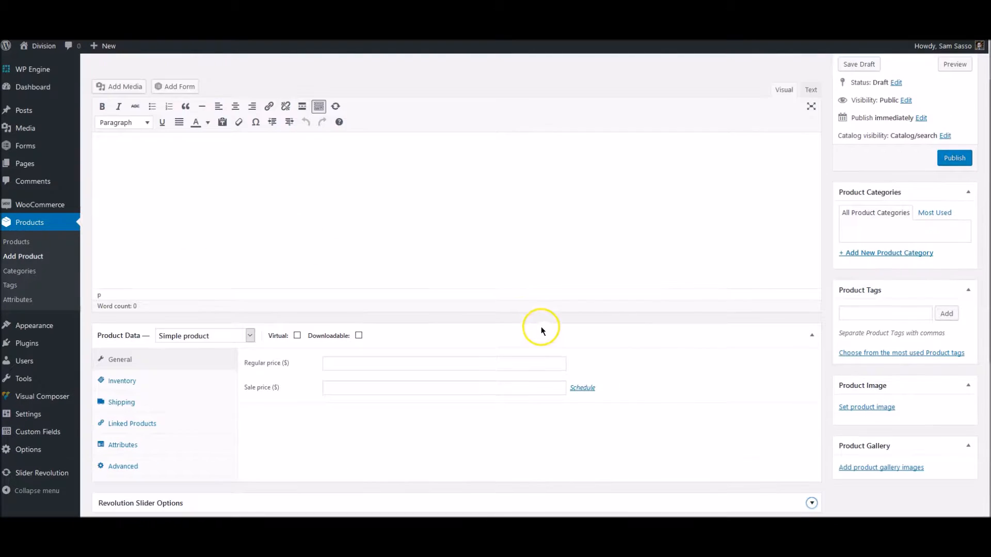
scroll(653, 308, up, 1)
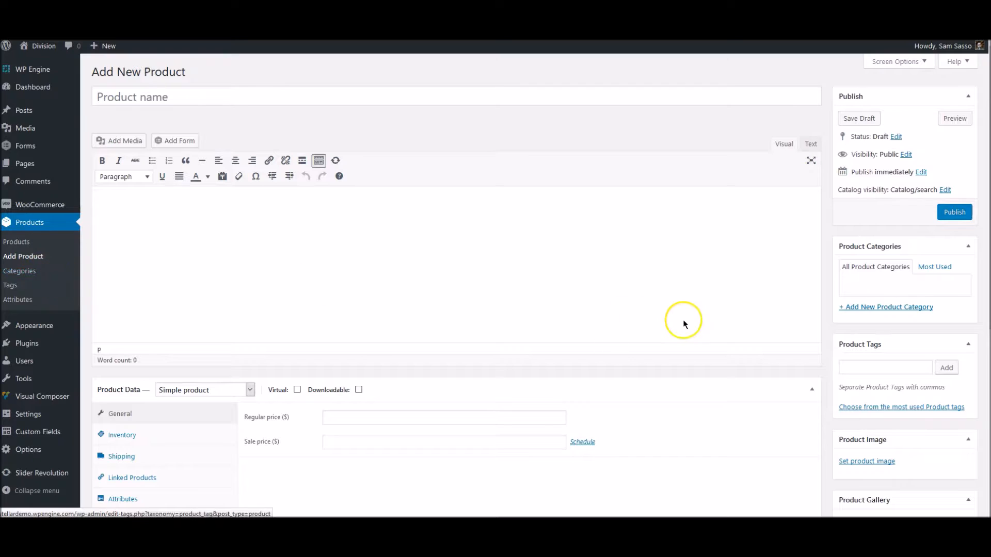
Check the Most Used and All product category tabs and the Set product image link
click(923, 266)
click(884, 267)
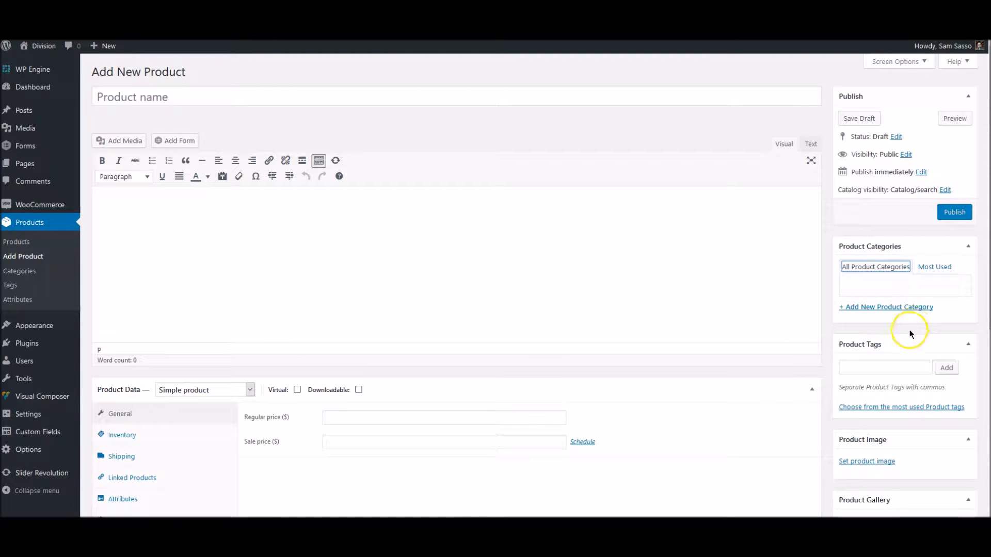
scroll(825, 336, down, 1)
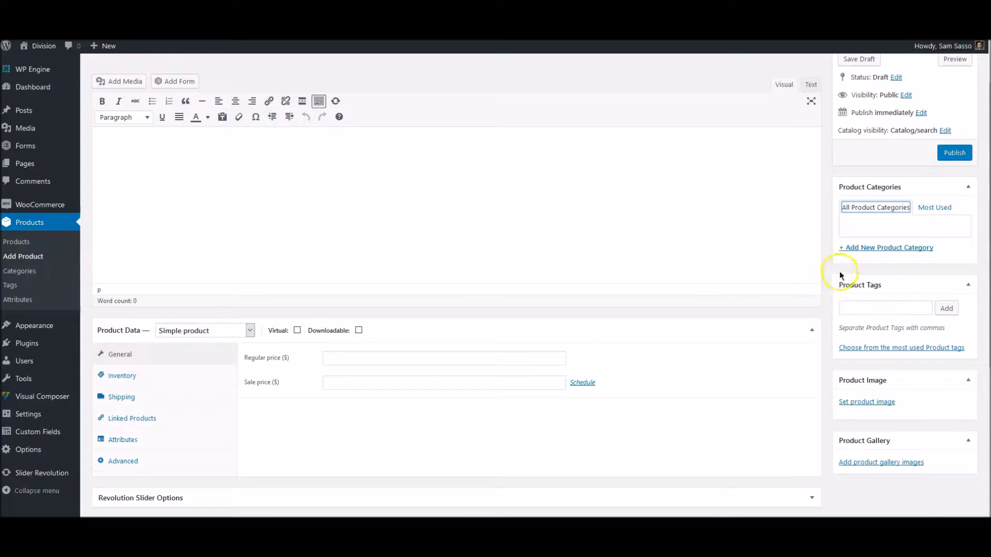
scroll(793, 315, down, 1)
scroll(785, 316, down, 2)
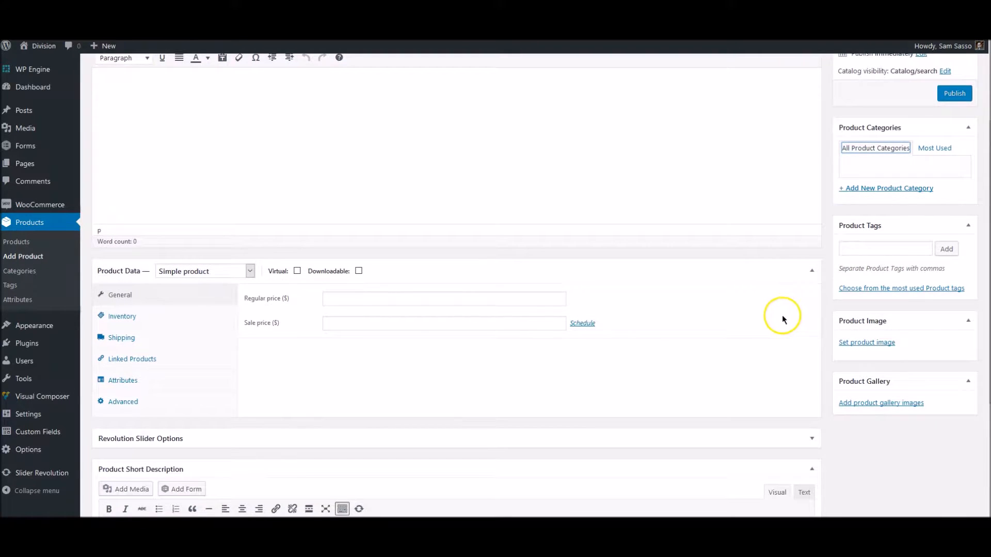
click(865, 286)
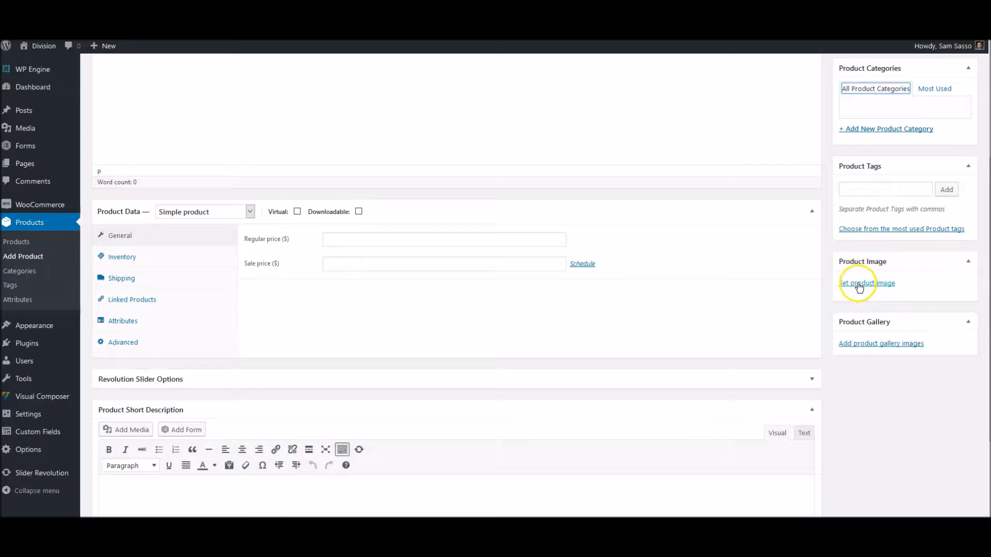
click(856, 286)
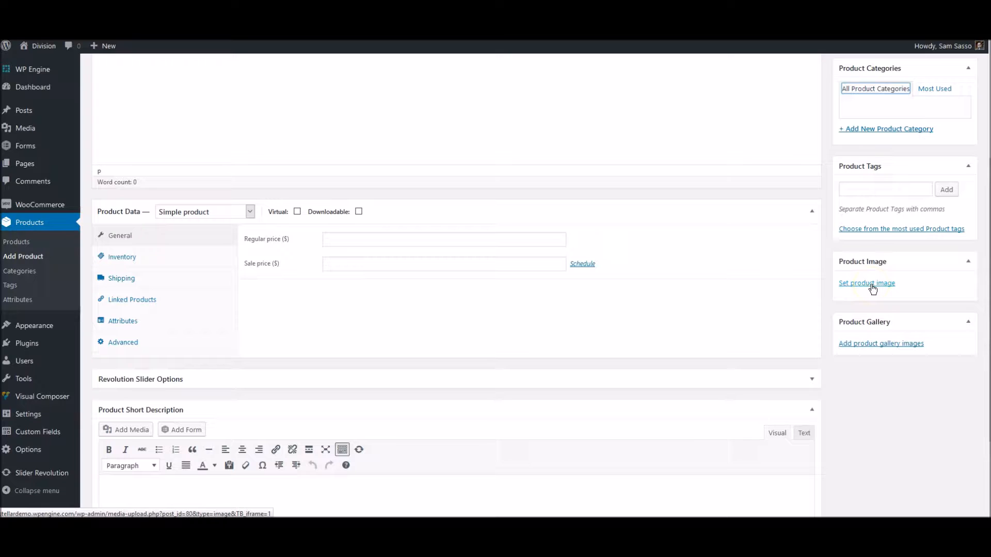
scroll(793, 284, down, 1)
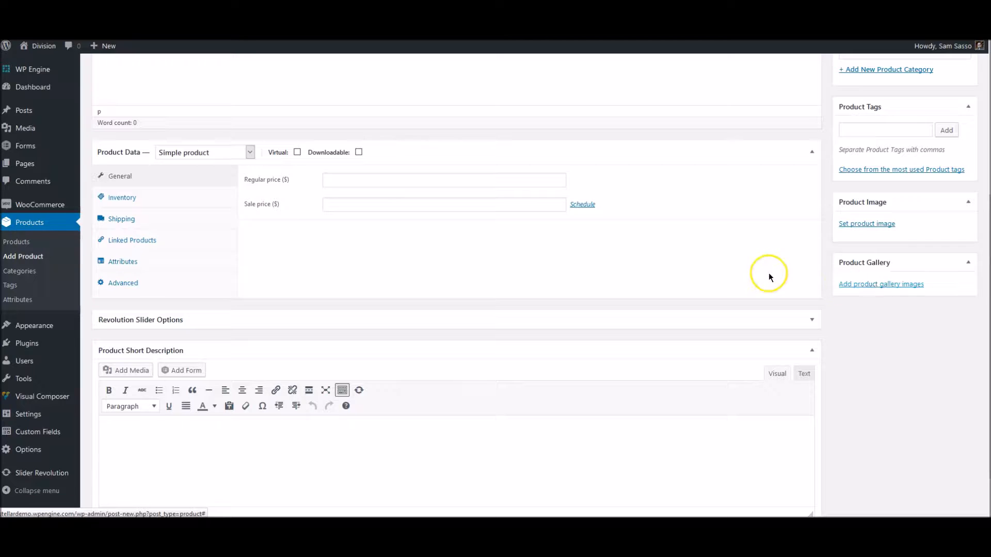
scroll(755, 271, down, 1)
scroll(755, 271, up, 5)
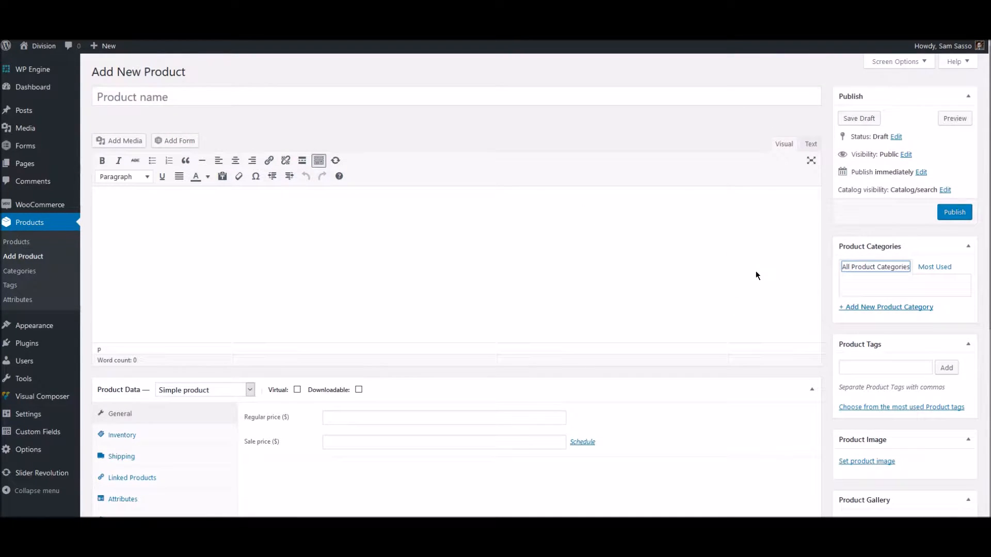
scroll(756, 271, down, 2)
scroll(720, 276, up, 2)
Title the product 'The Best Watch Ever', capitalising Watch and Ever
click(368, 105)
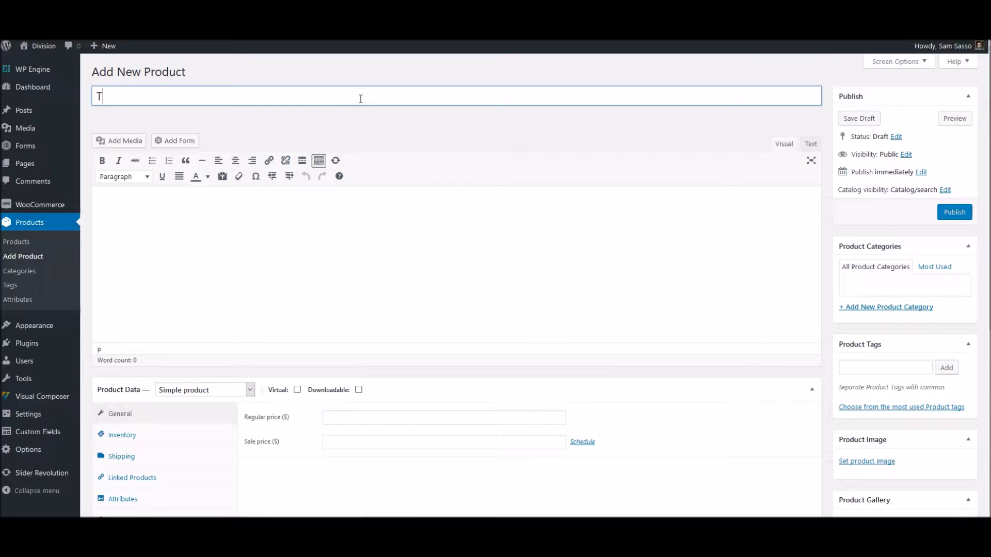
text(The bes t watch ever)
drag(152, 98, 120, 98)
text(WB)
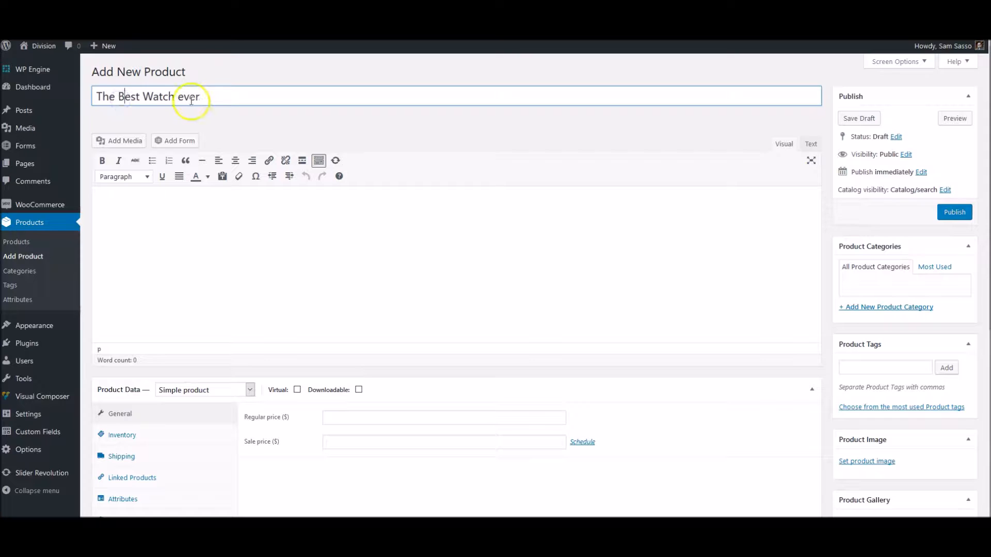
click(181, 97)
drag(180, 98, 178, 97)
text(E)
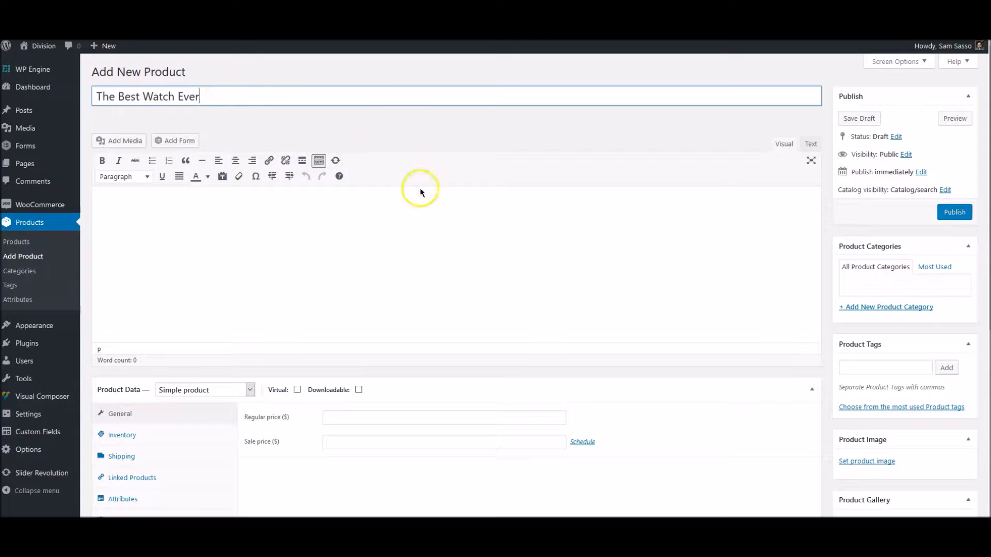
click(322, 239)
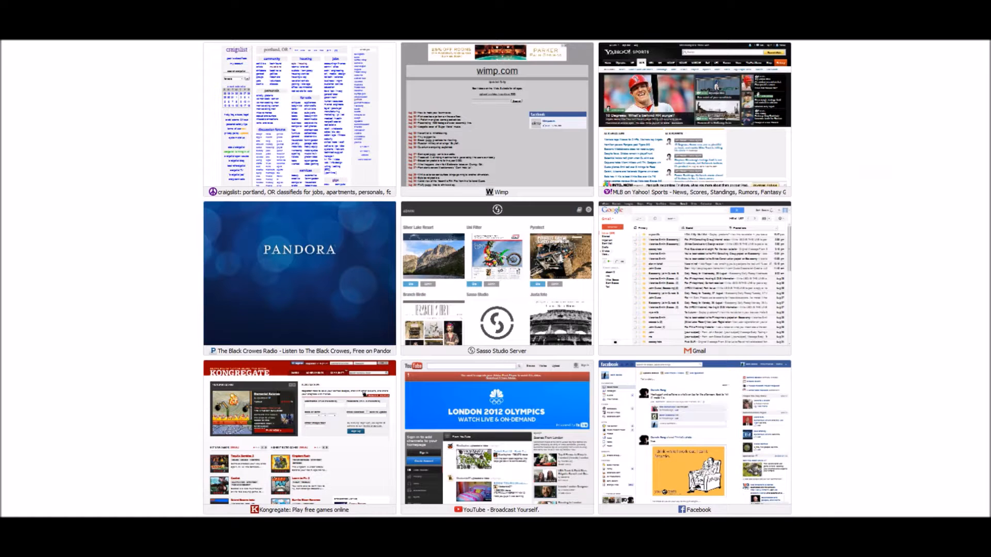
Load lipsum.com in the browser
text(lip4)
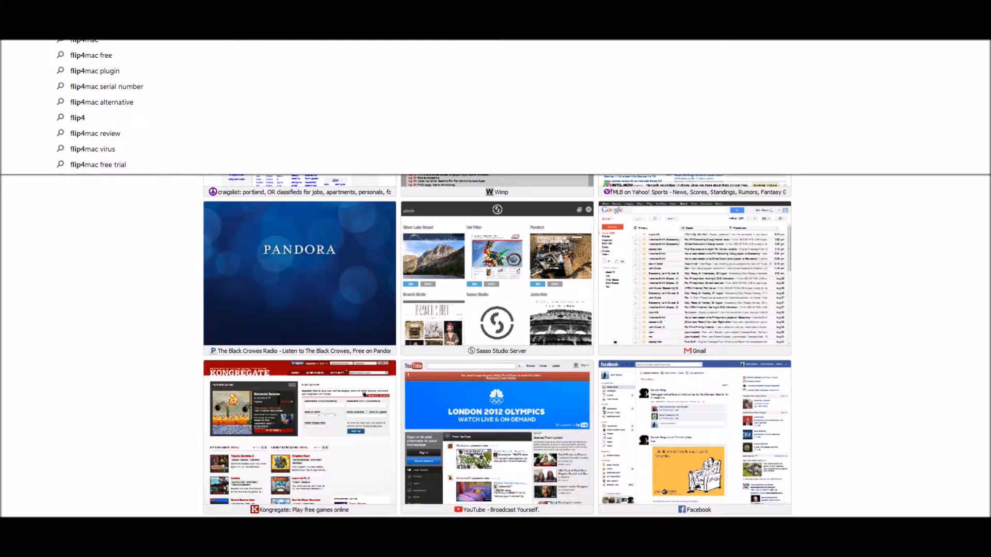
key(BackSpace)
text(s)
key(Return)
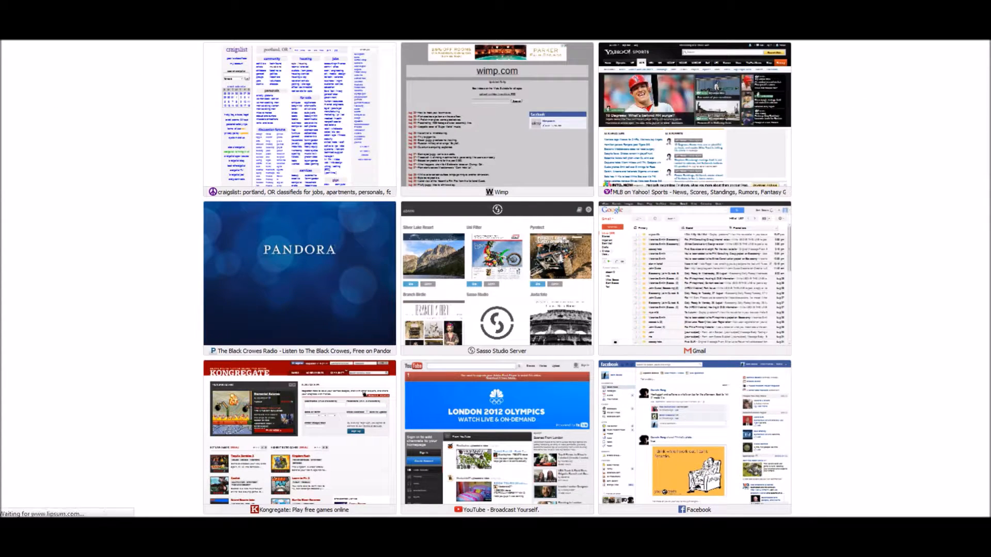
scroll(488, 256, down, 3)
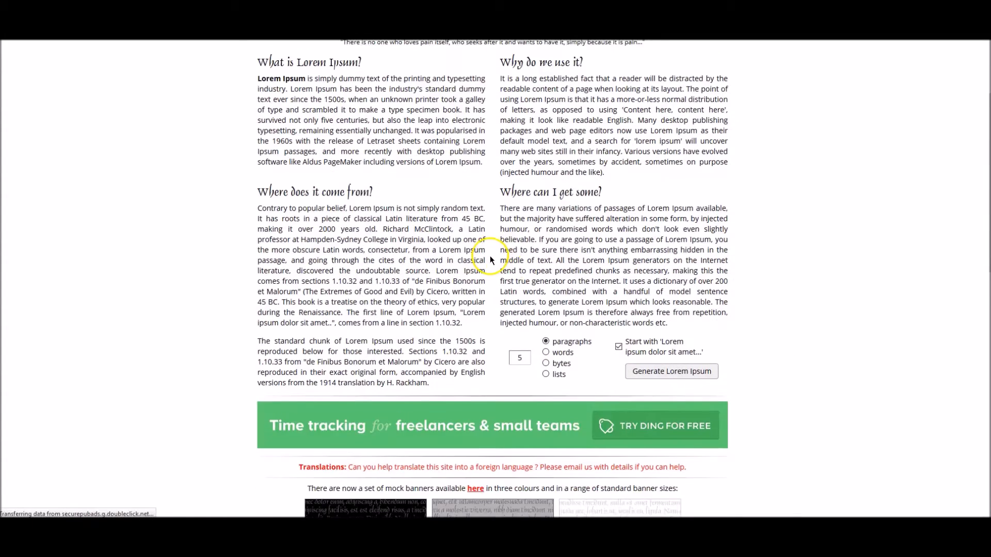
scroll(491, 257, up, 2)
Generate five Lorem Ipsum paragraphs, copy the first, and go back to the product page
click(671, 426)
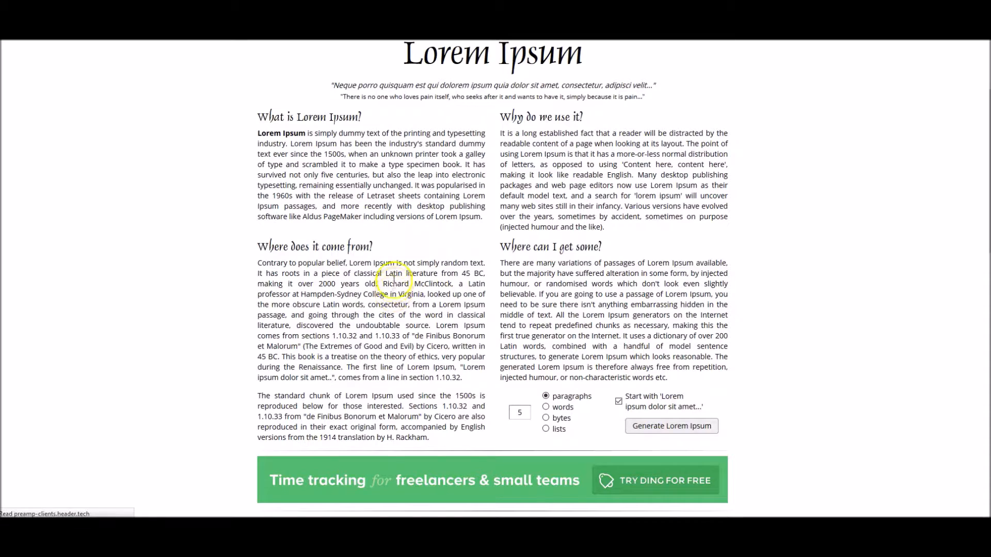
drag(457, 281, 248, 236)
key(ctrl+c)
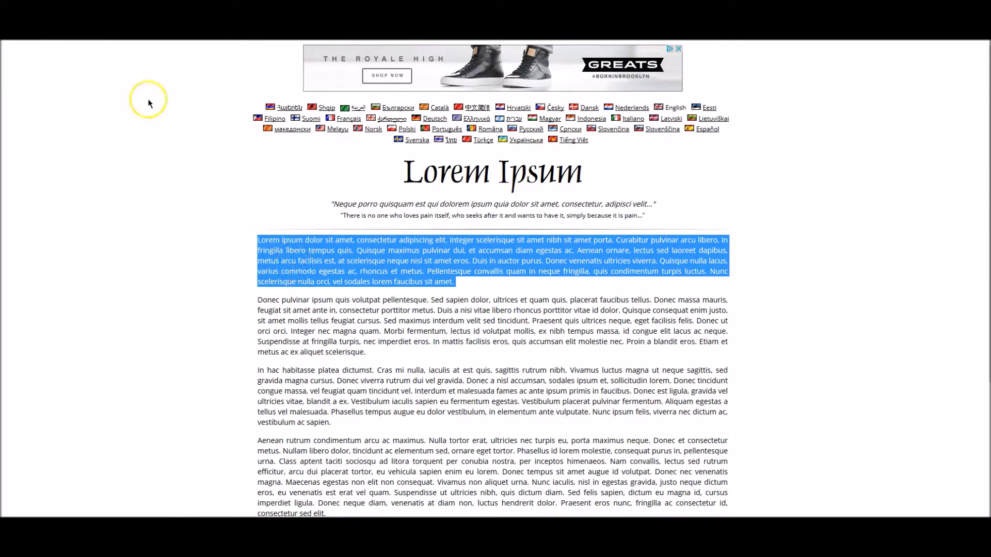
click(157, 31)
click(250, 227)
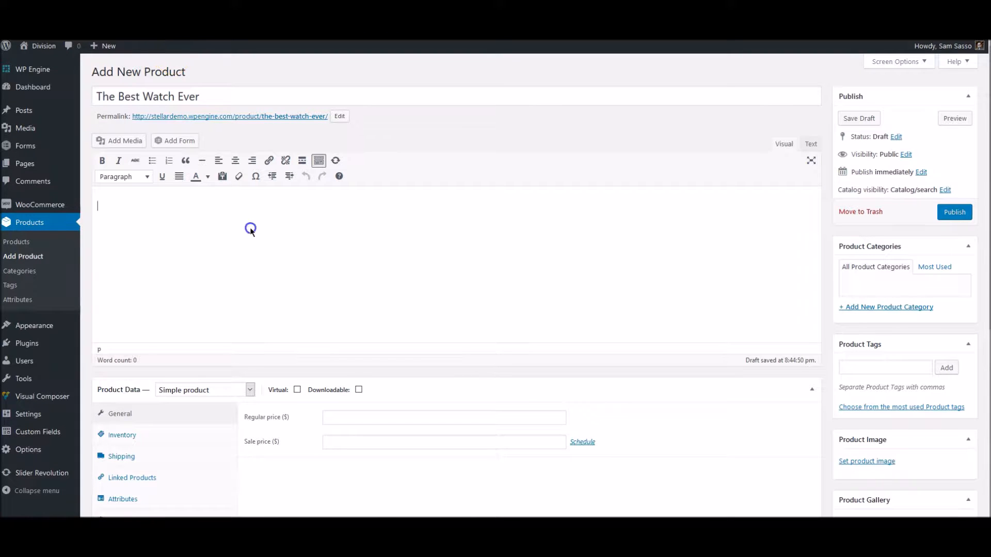
Paste the Lorem Ipsum paragraph into the product description using the Text view
click(809, 145)
click(756, 205)
key(ctrl+v)
click(784, 147)
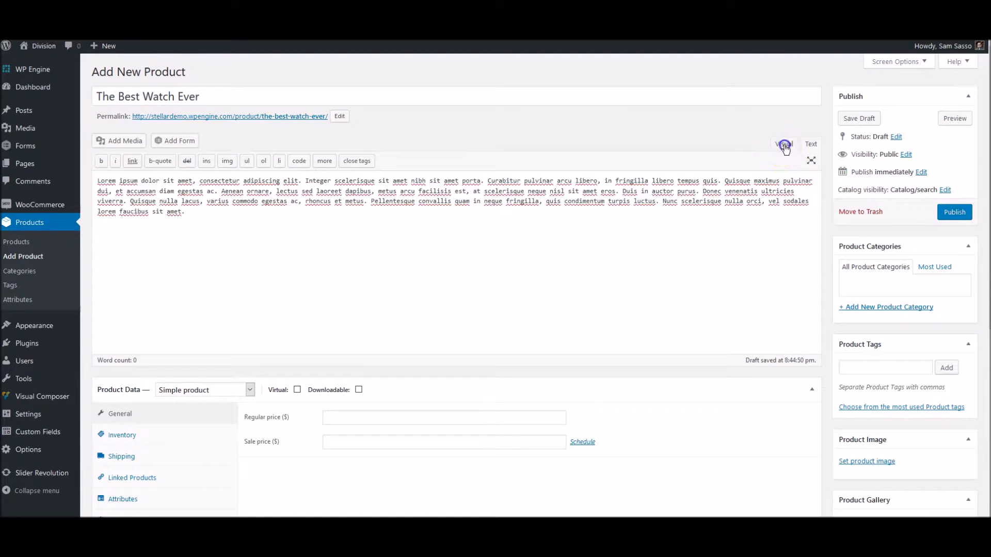
click(231, 256)
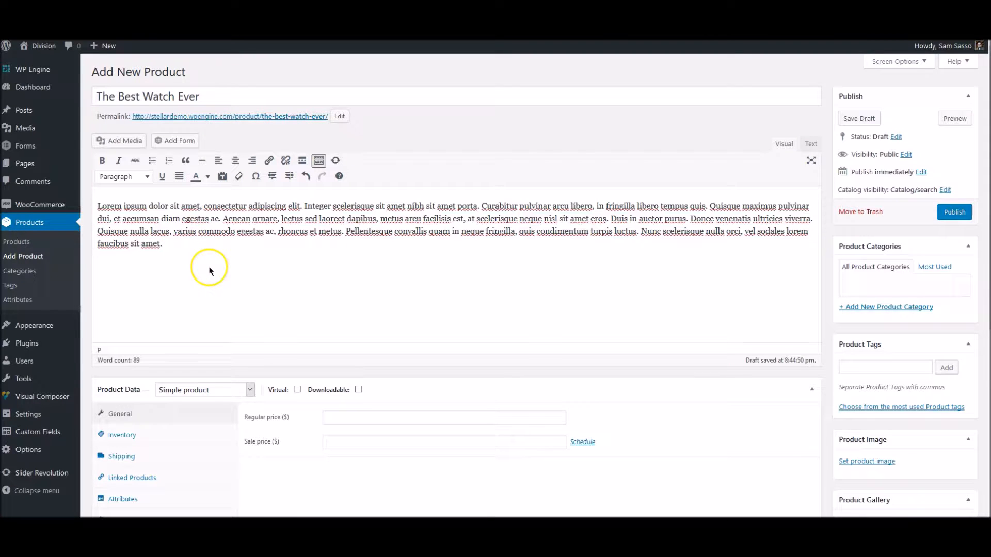
Write the short description 'This is the best watch we've ever seen.'
scroll(209, 266, down, 5)
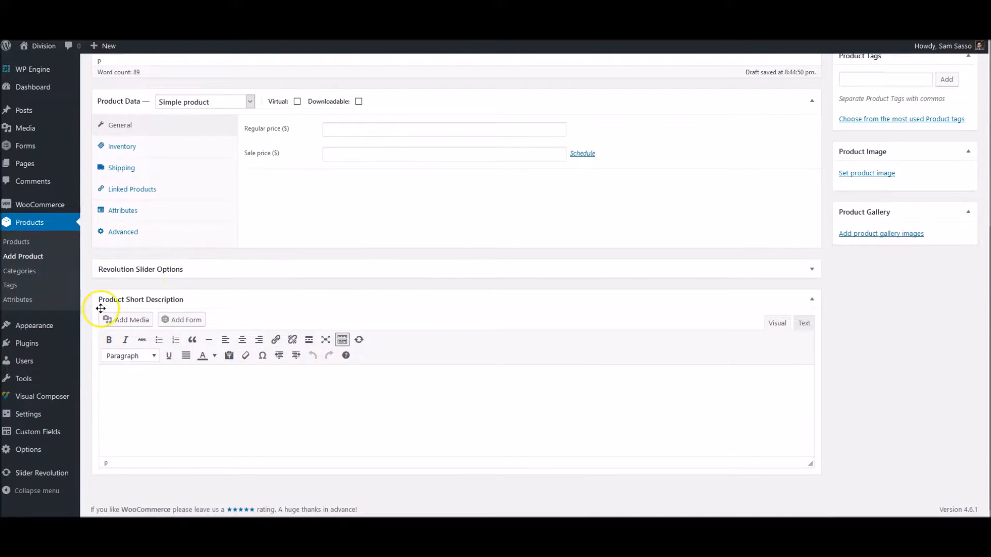
click(185, 411)
text(Th)
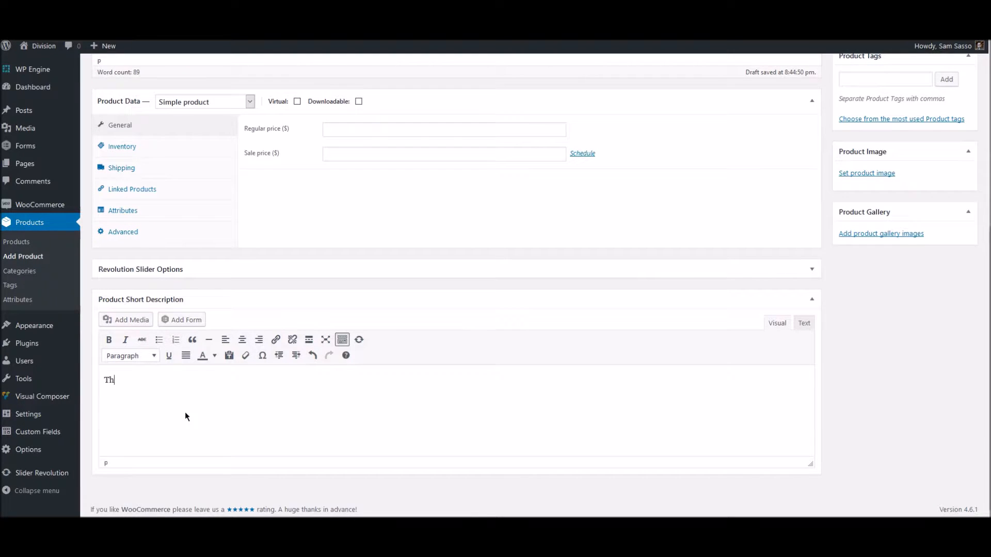
text(is is the best watch we;ve)
key(BackSpace)
key(BackSpace)
key(BackSpace)
key(BackSpace)
text('ve ever seen.)
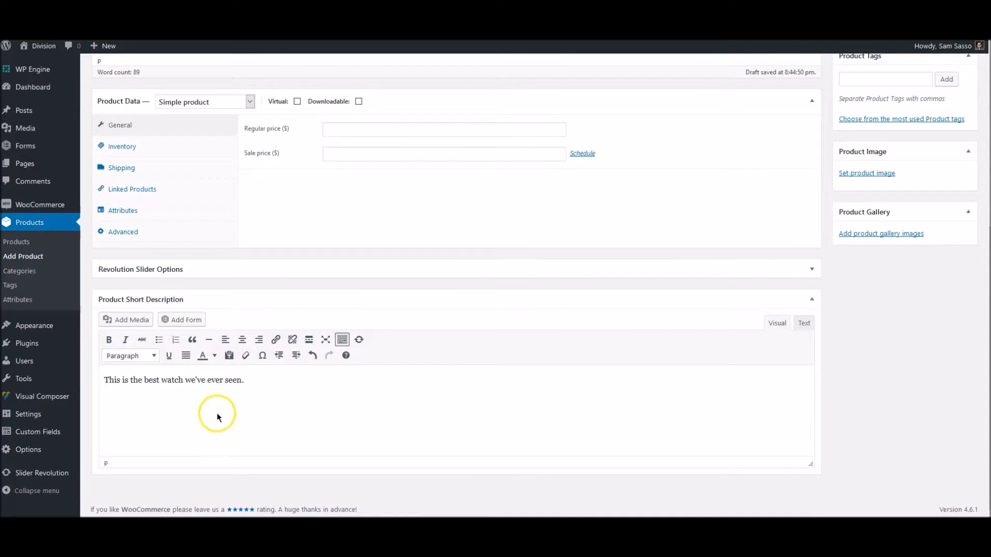
scroll(310, 385, up, 5)
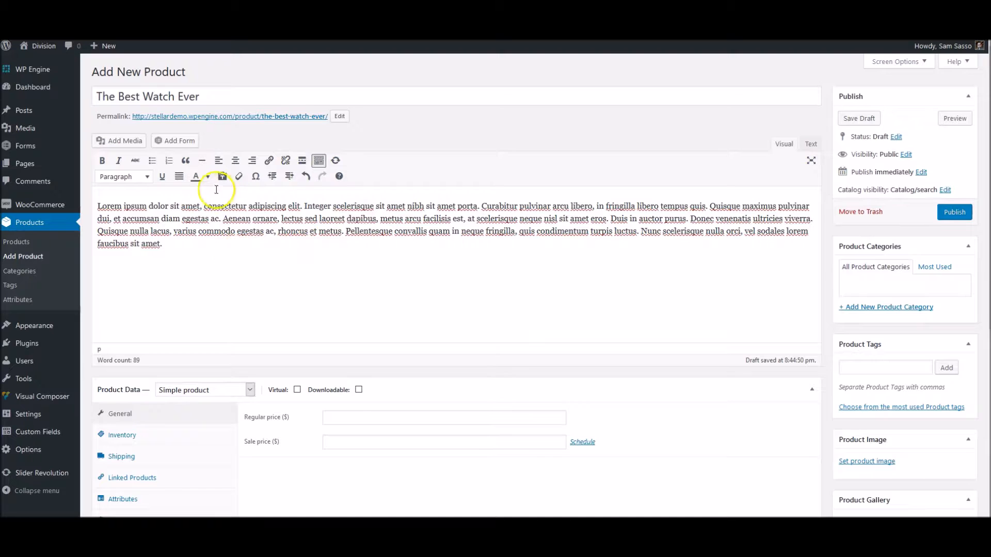
scroll(225, 302, down, 5)
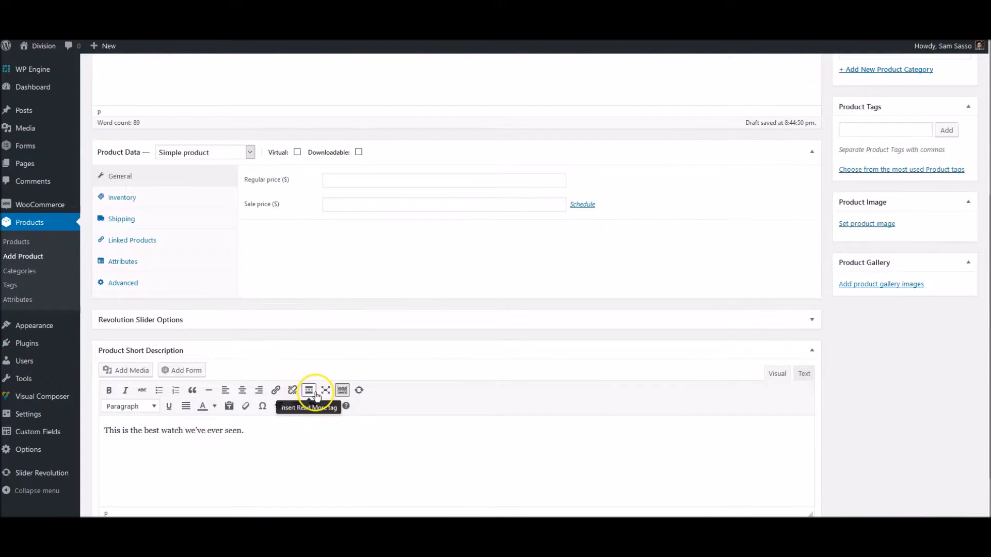
scroll(317, 396, down, 1)
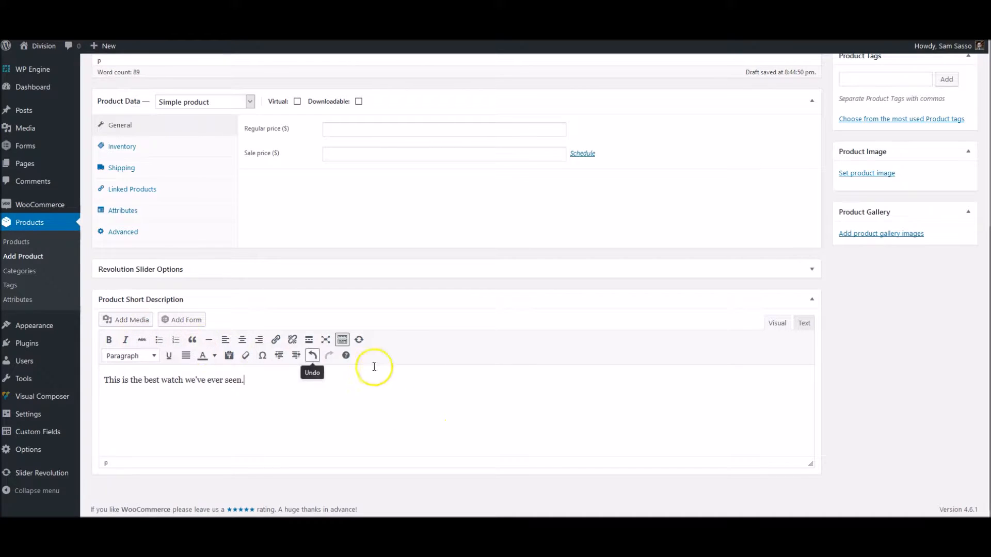
scroll(509, 383, up, 2)
scroll(510, 385, up, 2)
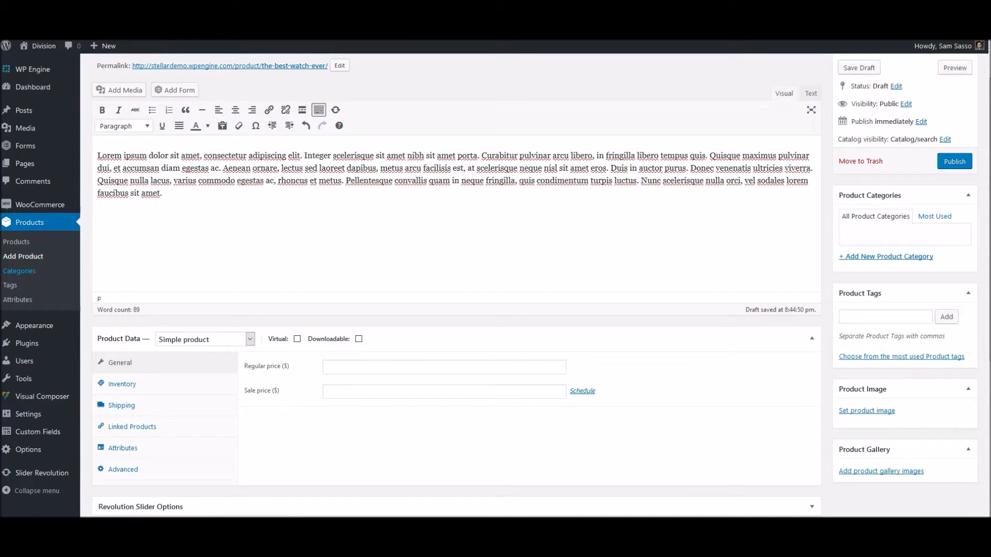
click(19, 271)
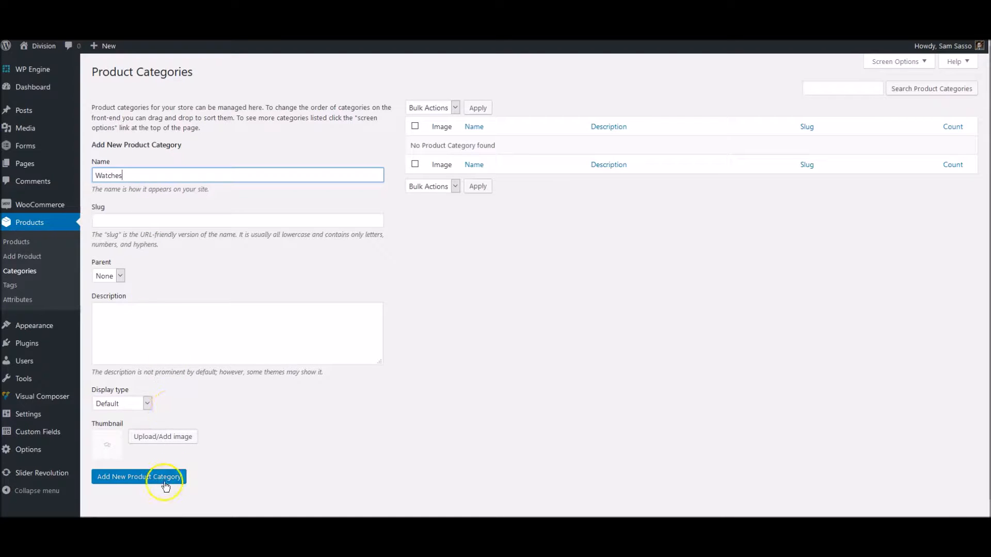
Add two product categories, Watches and Accessories
click(120, 275)
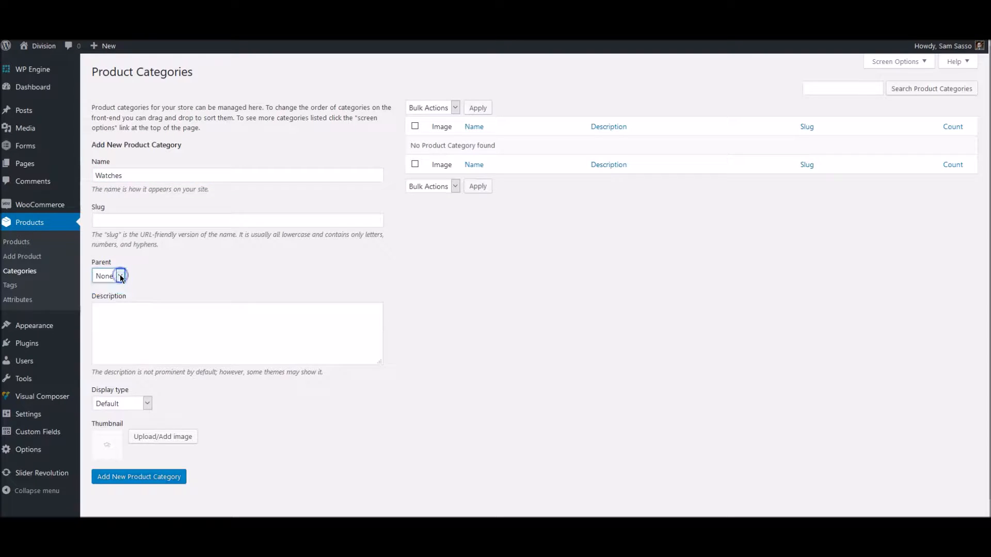
scroll(246, 416, down, 1)
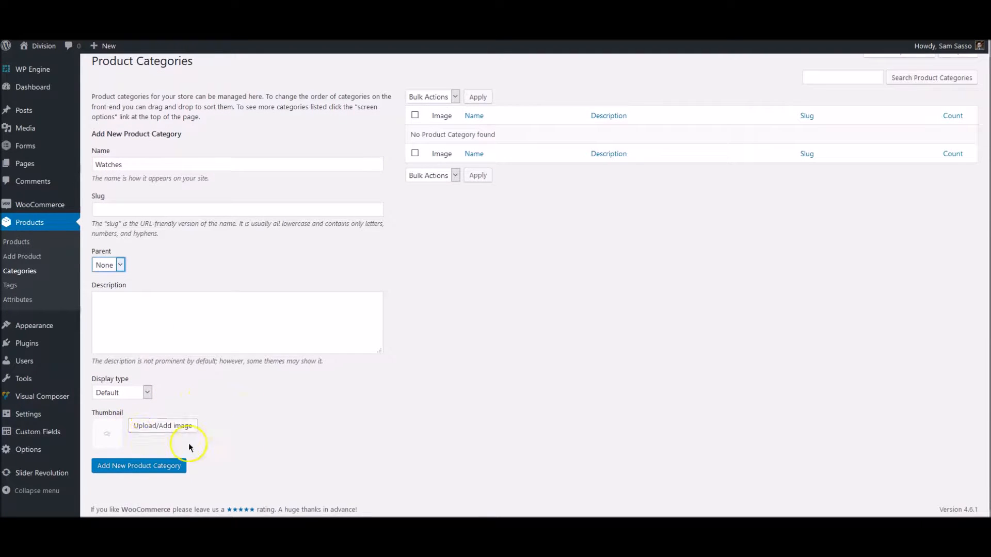
click(156, 466)
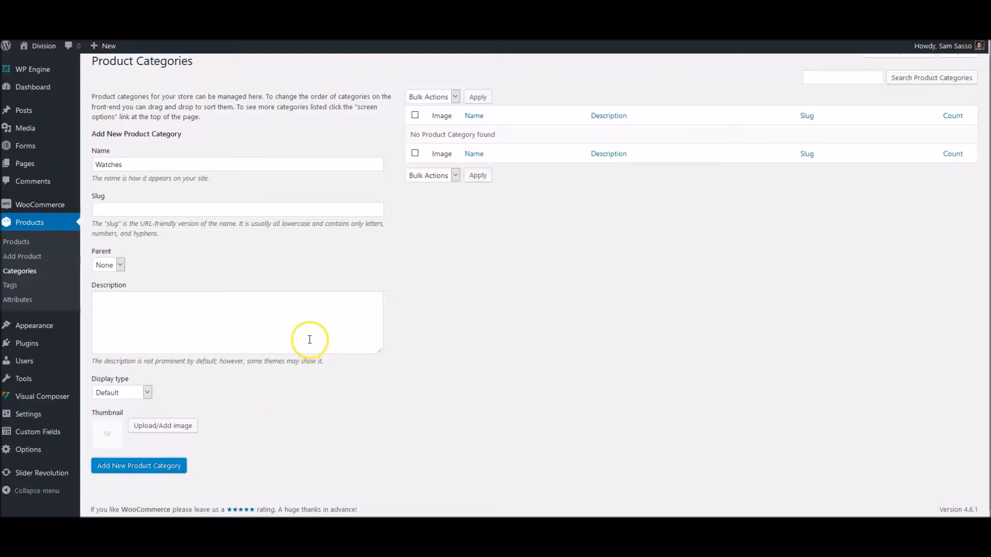
click(161, 163)
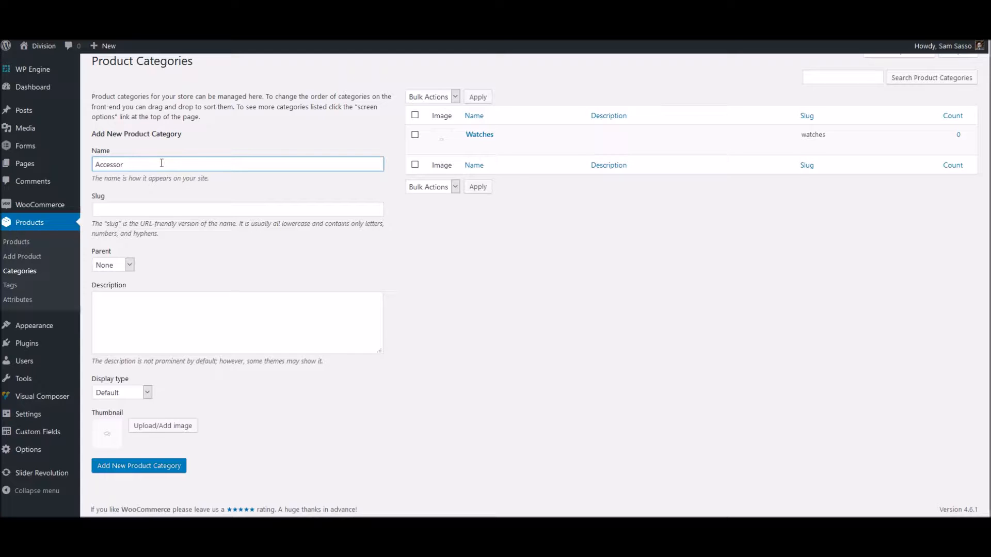
click(168, 466)
Make Accessories the parent category of Watches and update it
mouse_move(473, 164)
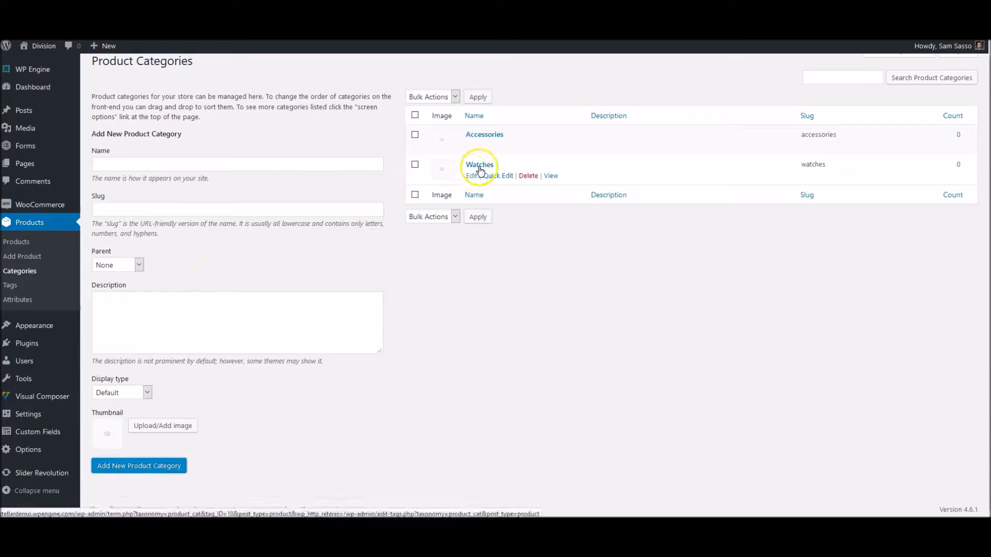
click(480, 166)
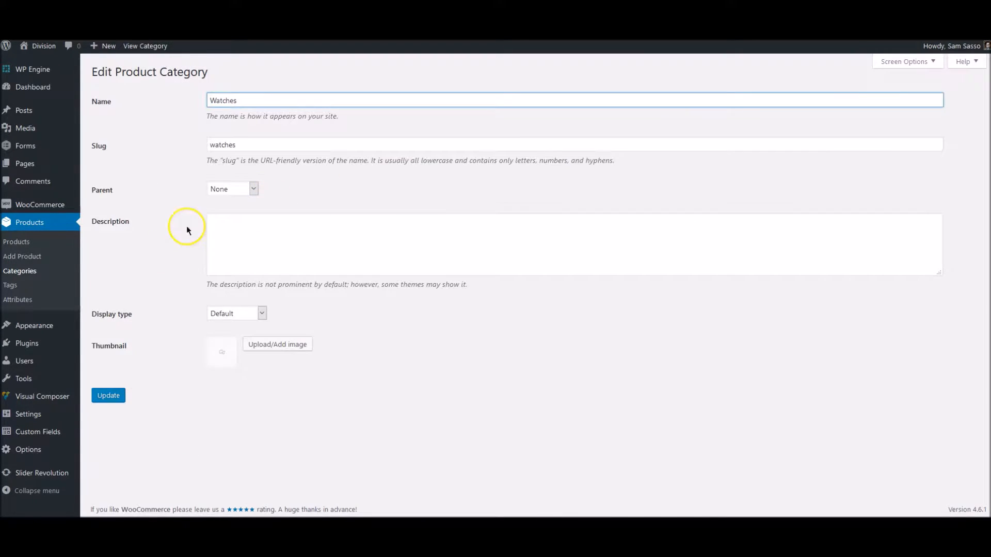
click(241, 188)
click(241, 211)
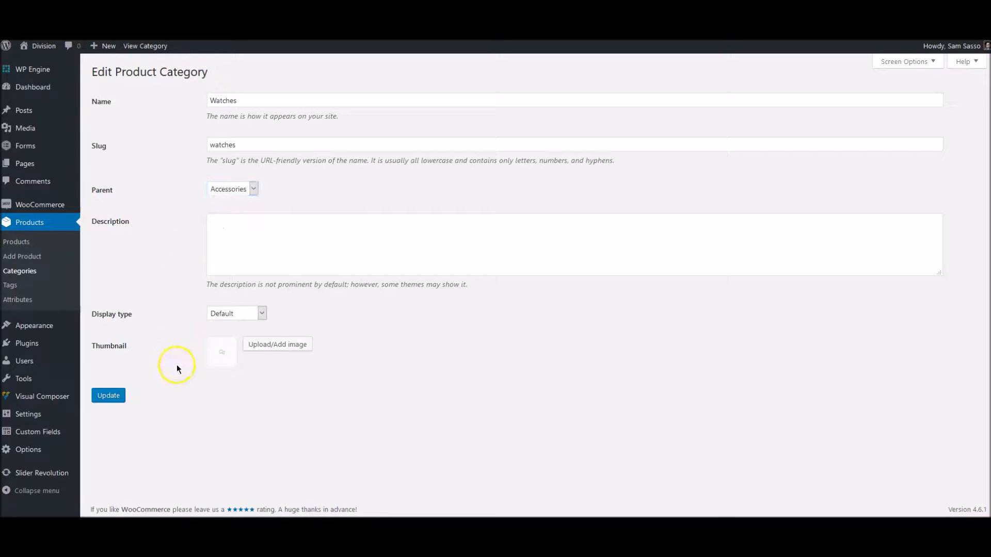
click(107, 397)
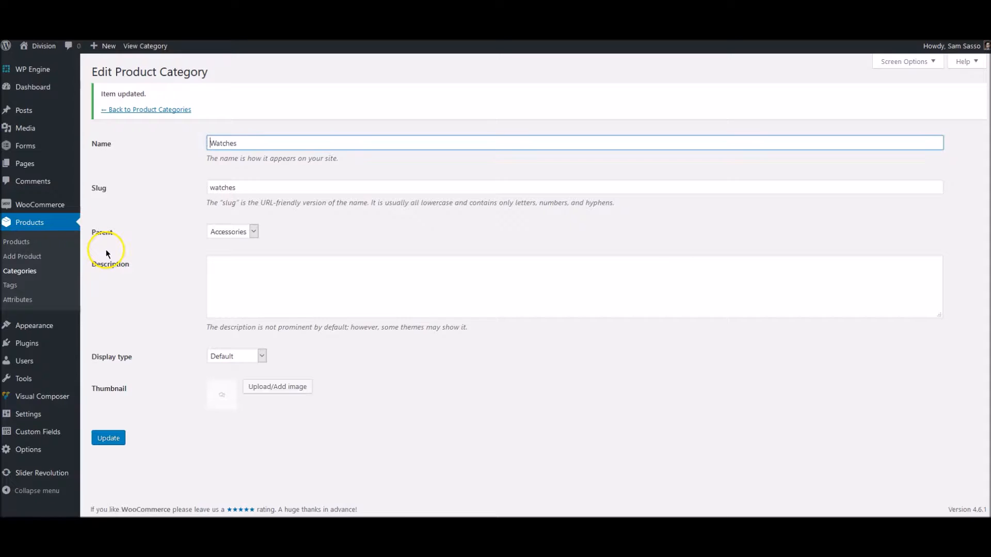
click(157, 109)
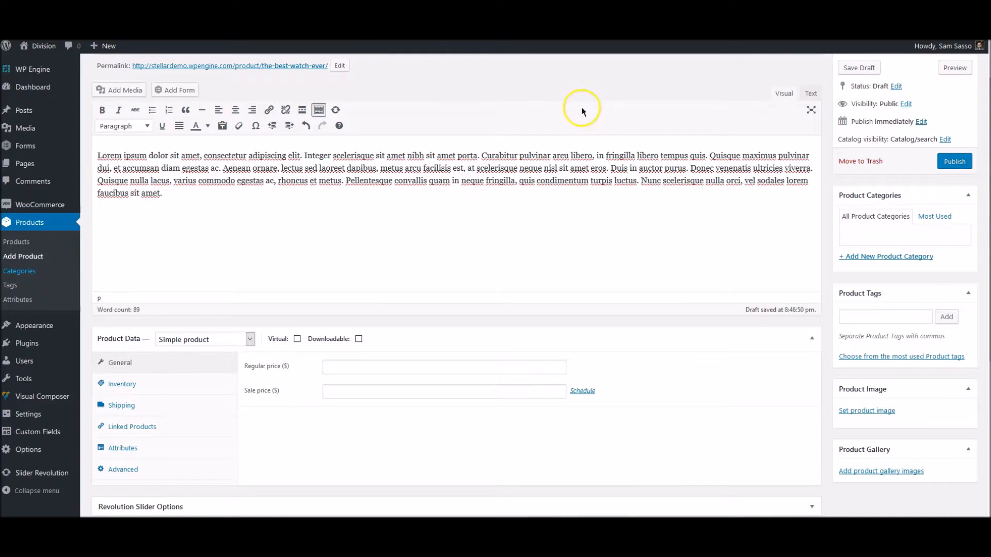
Save the watch as a draft and file it under Accessories and Watches
click(863, 69)
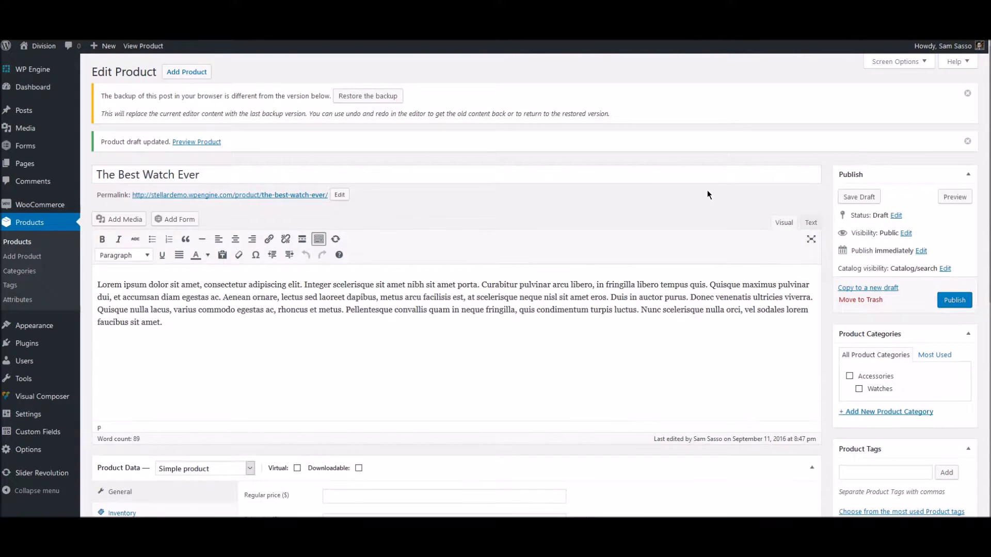
scroll(707, 191, down, 1)
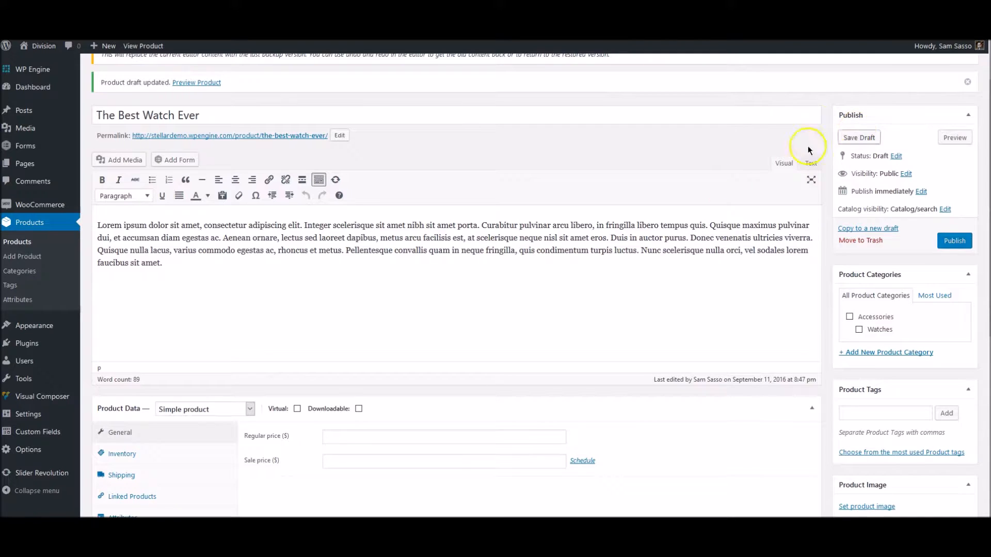
click(849, 316)
click(881, 330)
Bring up the Set product image media picker
scroll(792, 328, down, 2)
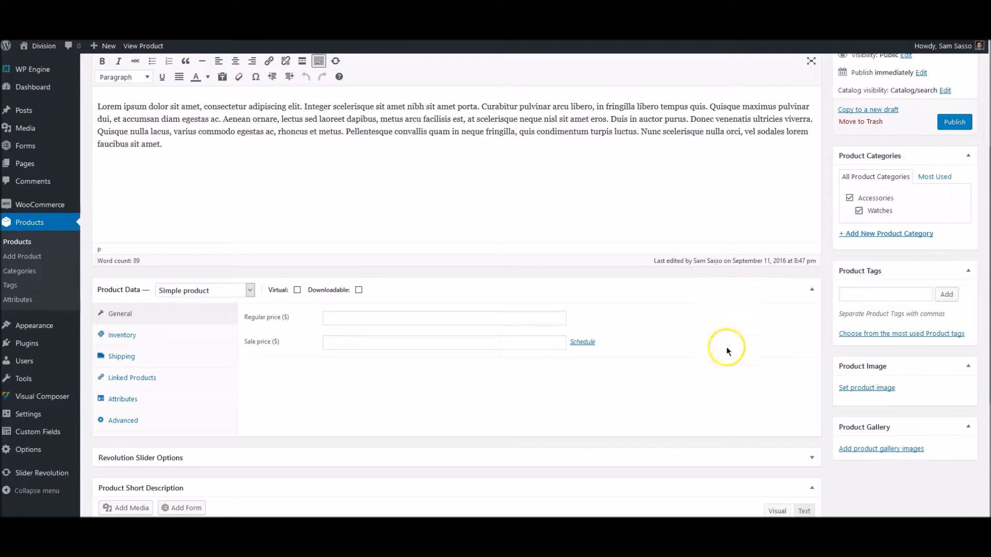
scroll(726, 347, down, 1)
click(867, 330)
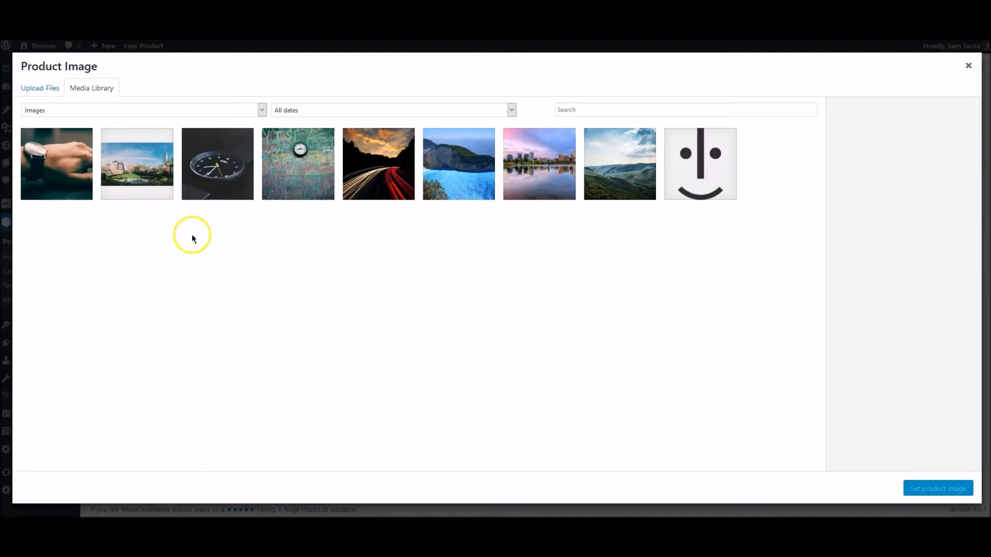
Set the black watch photo as product image, reusing its title as alt text
click(225, 171)
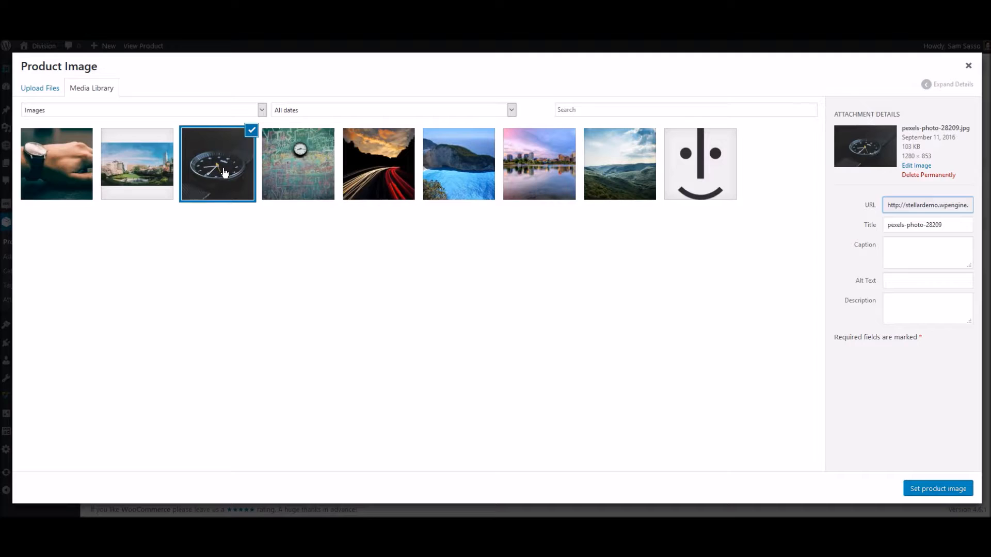
triple_click(907, 226)
key(ctrl+c)
click(904, 278)
key(ctrl+v)
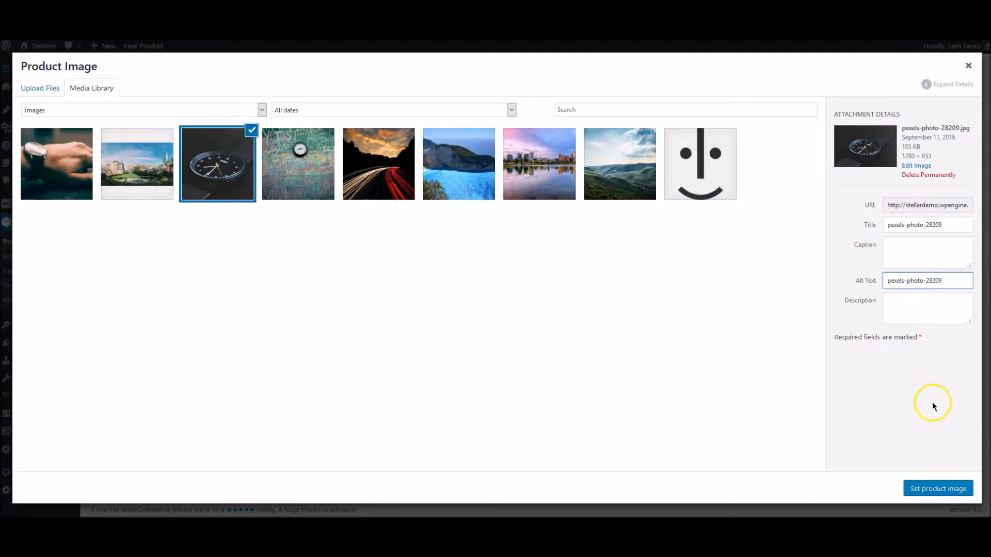
click(940, 491)
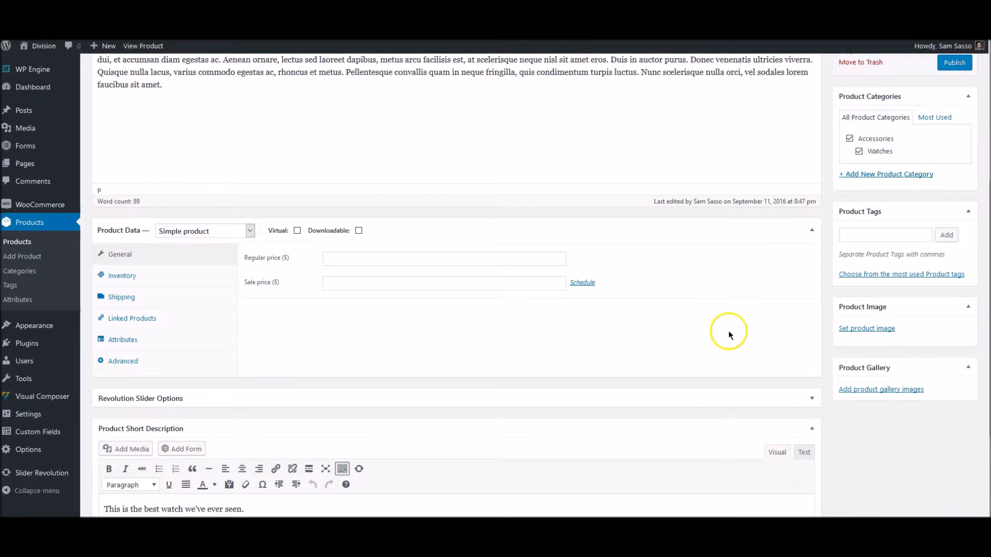
Add the wrist-watch and chalkboard clock photos to the gallery, wrist-watch first
scroll(729, 333, down, 2)
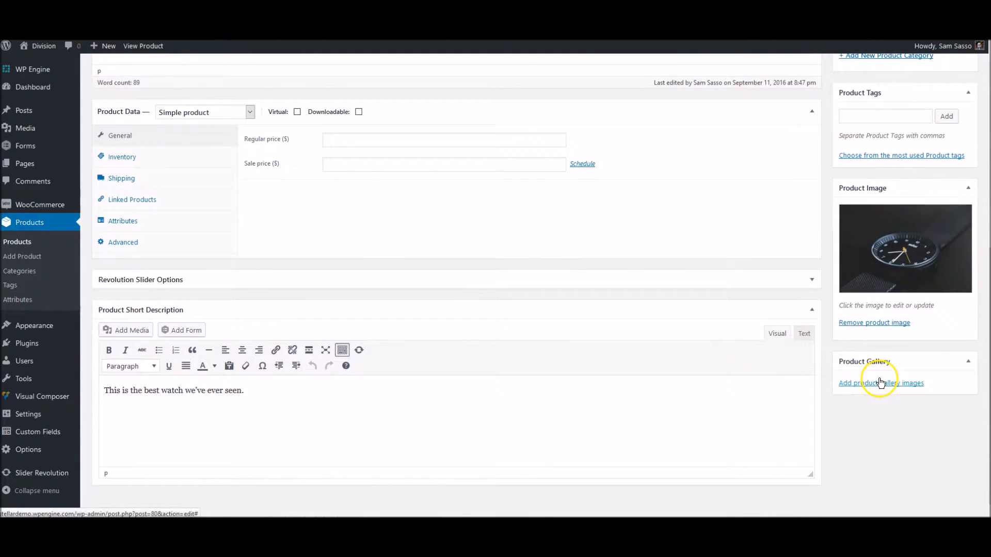
click(880, 383)
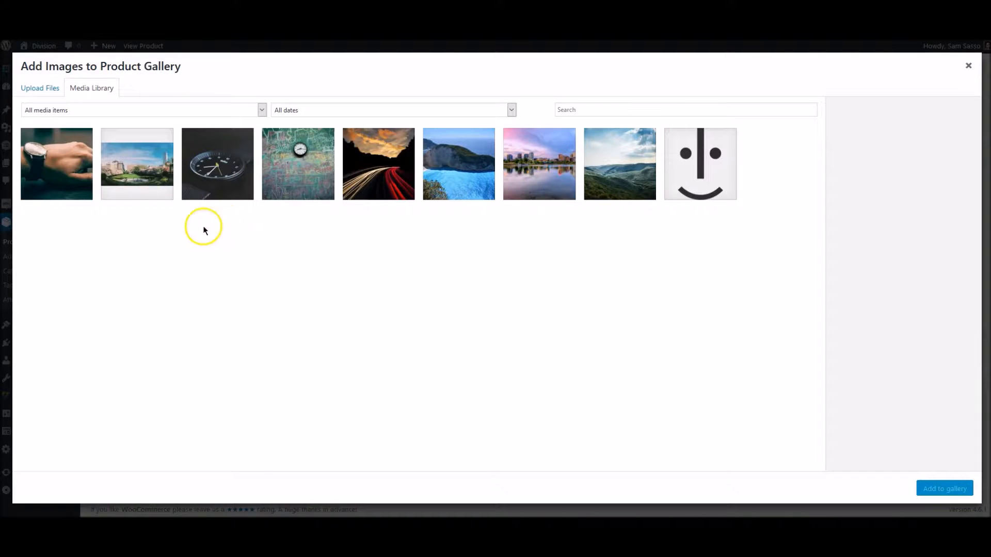
click(51, 175)
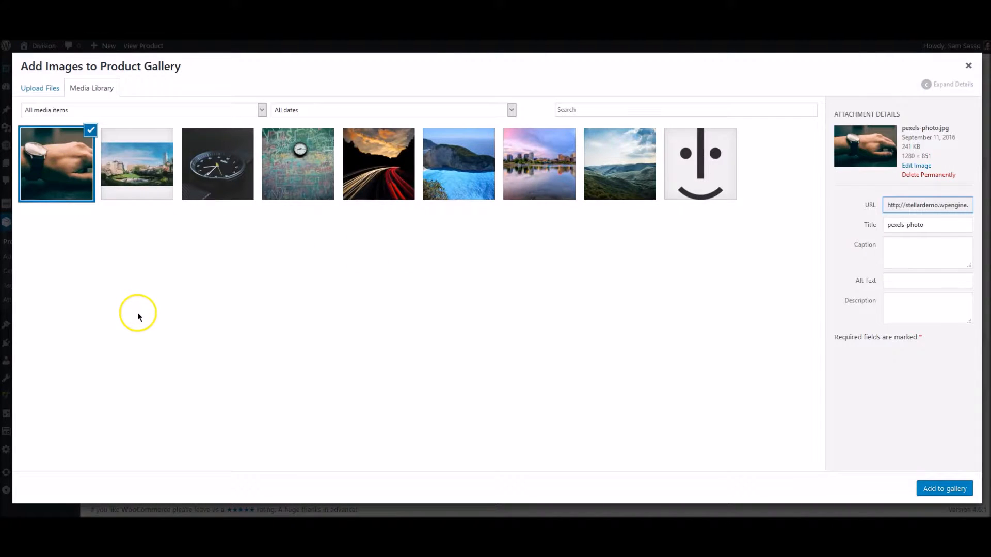
click(294, 185)
click(53, 165)
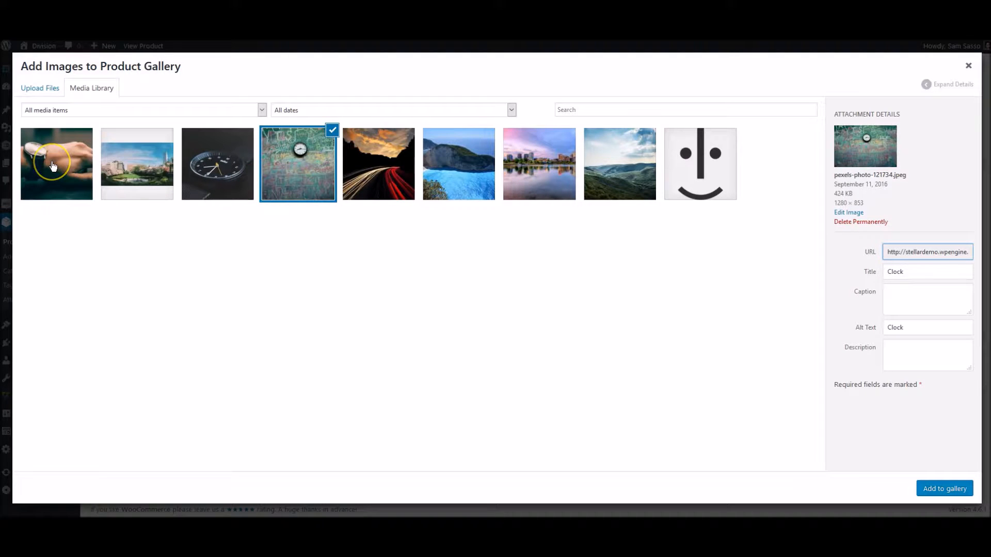
click(53, 165)
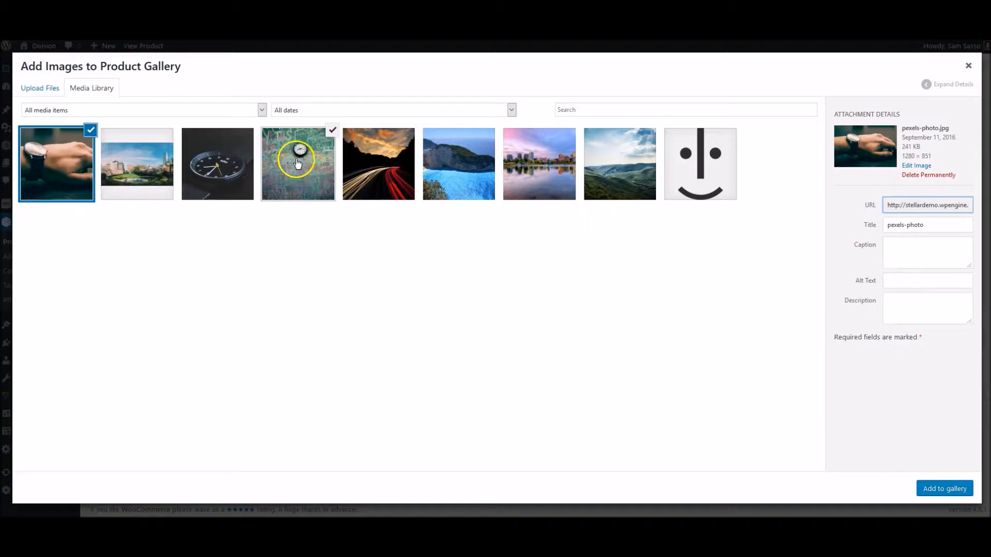
click(941, 489)
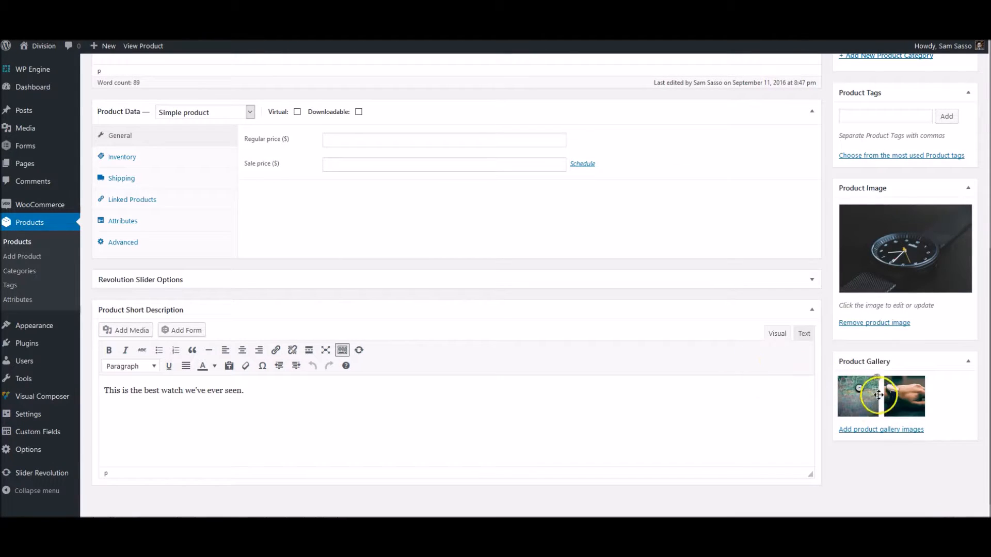
click(891, 405)
drag(890, 405, 855, 405)
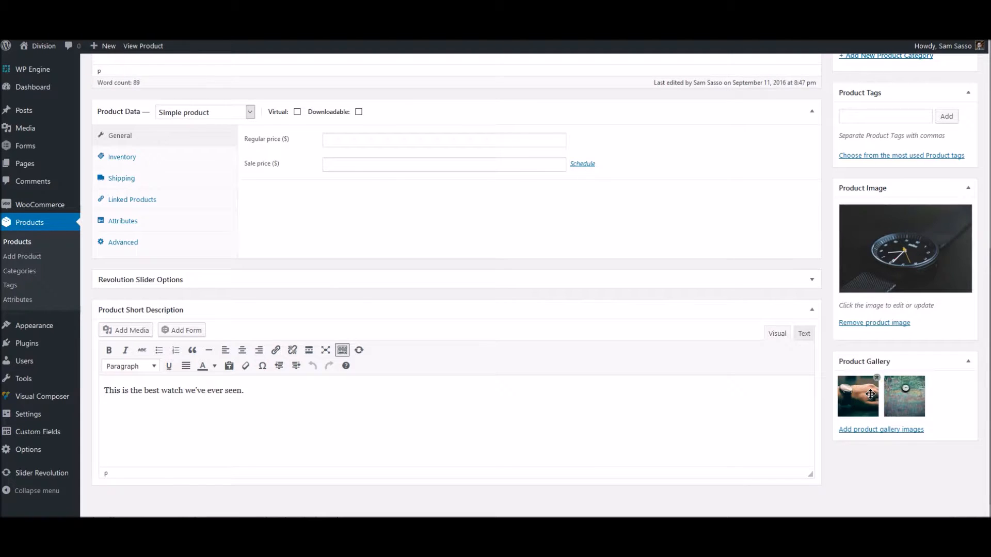
Show the Product Data Attributes tab, whose dropdown offers only Custom product attribute
scroll(612, 281, up, 3)
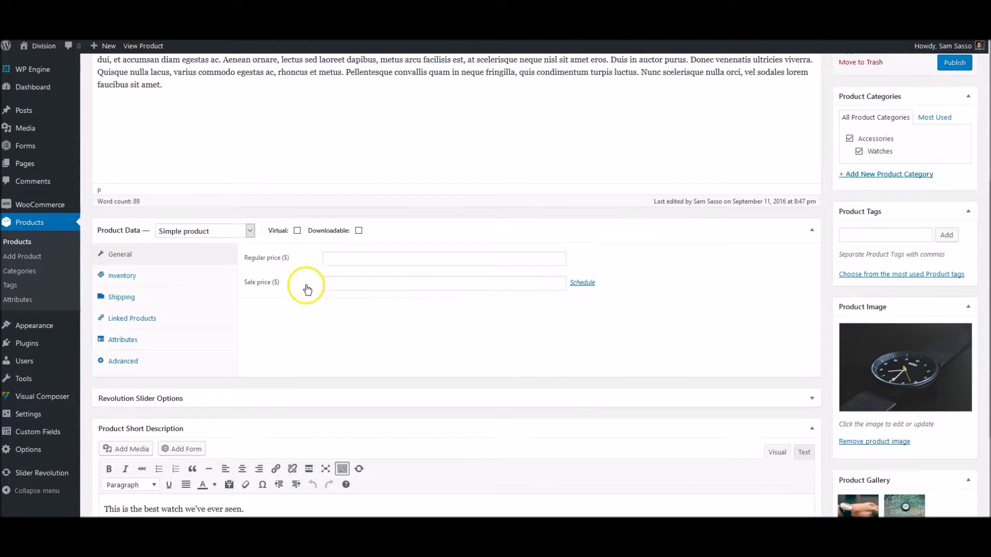
click(341, 263)
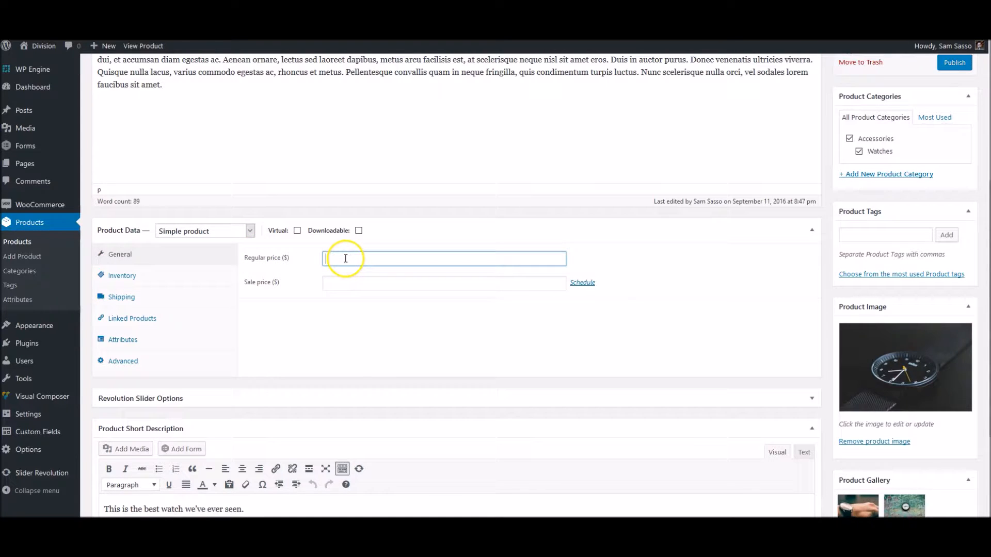
click(283, 263)
click(165, 338)
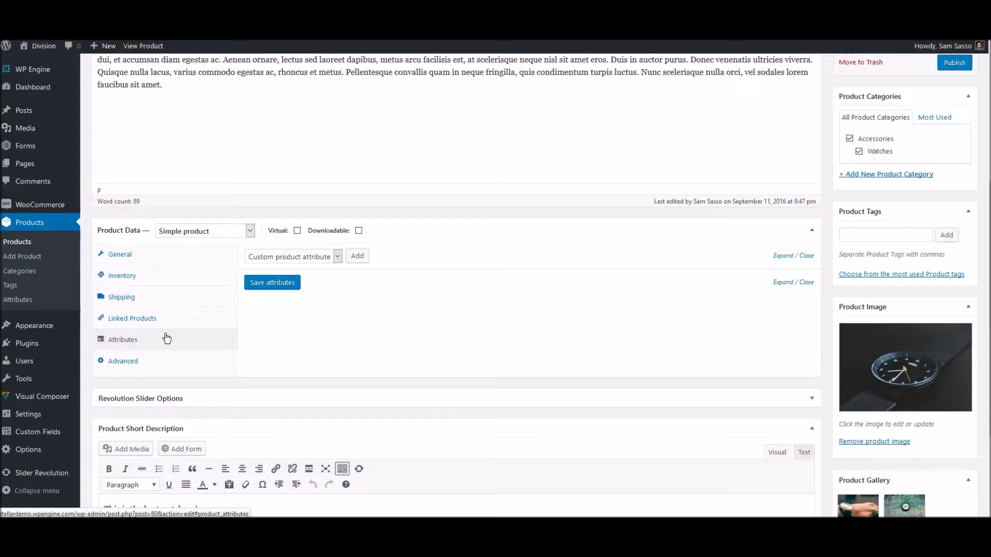
click(337, 256)
click(331, 256)
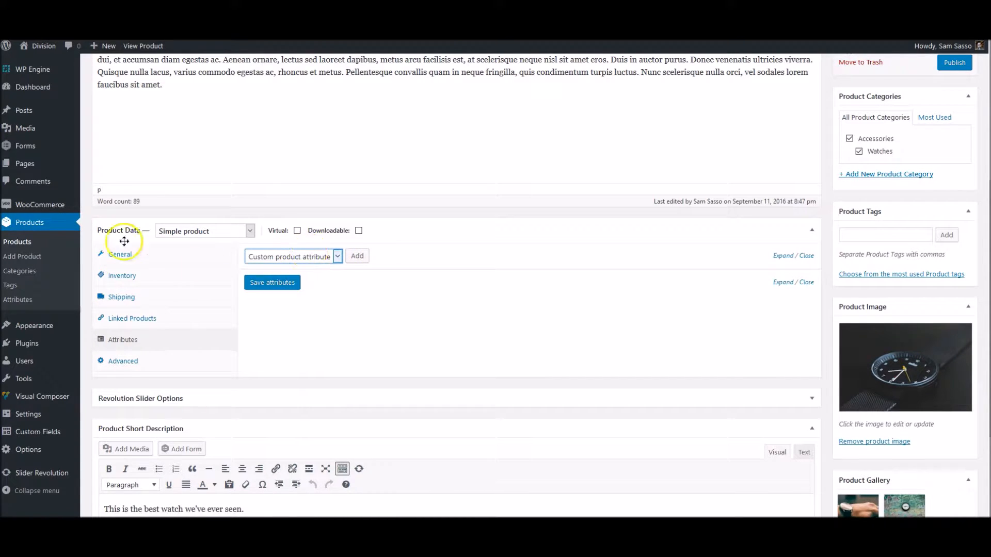
Add a global product attribute named Color of type Select
click(24, 303)
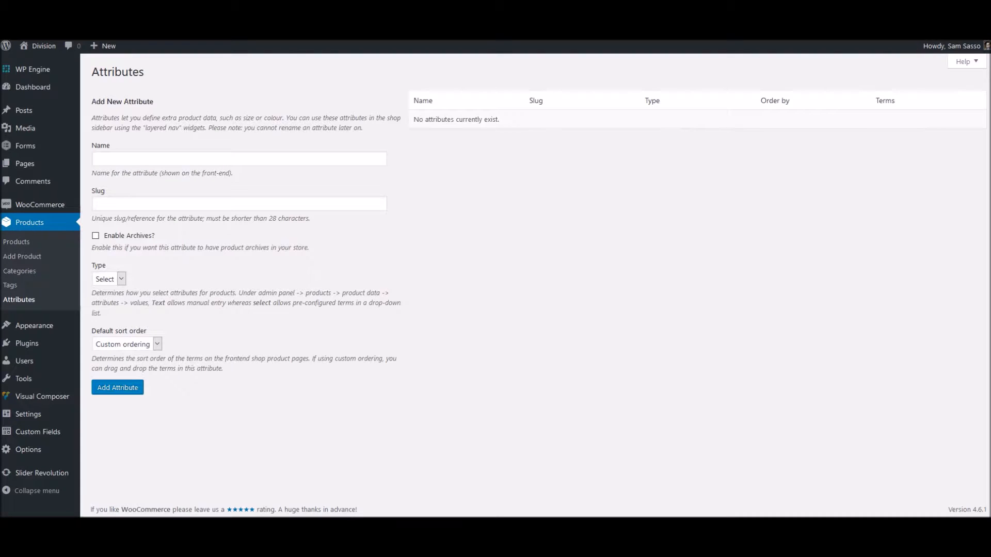
click(172, 159)
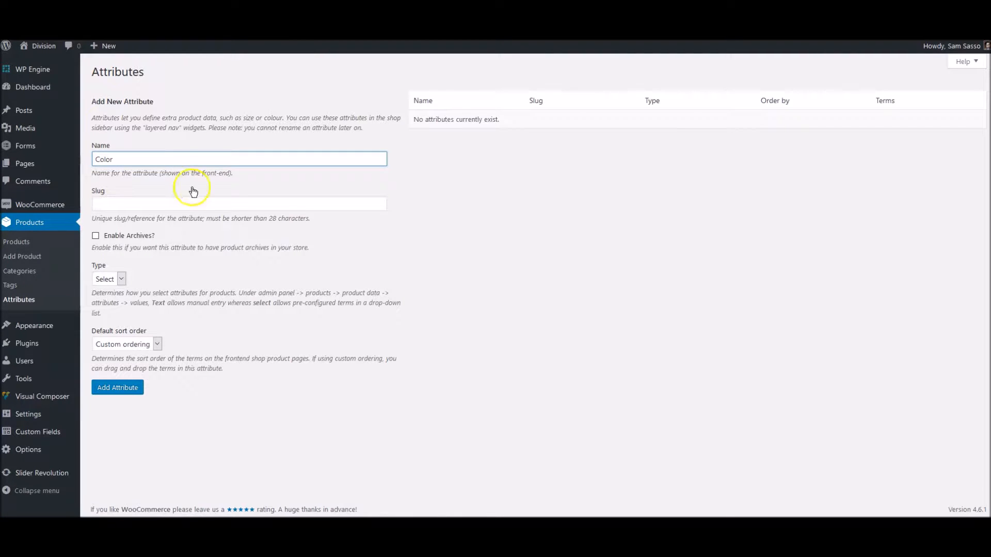
click(293, 258)
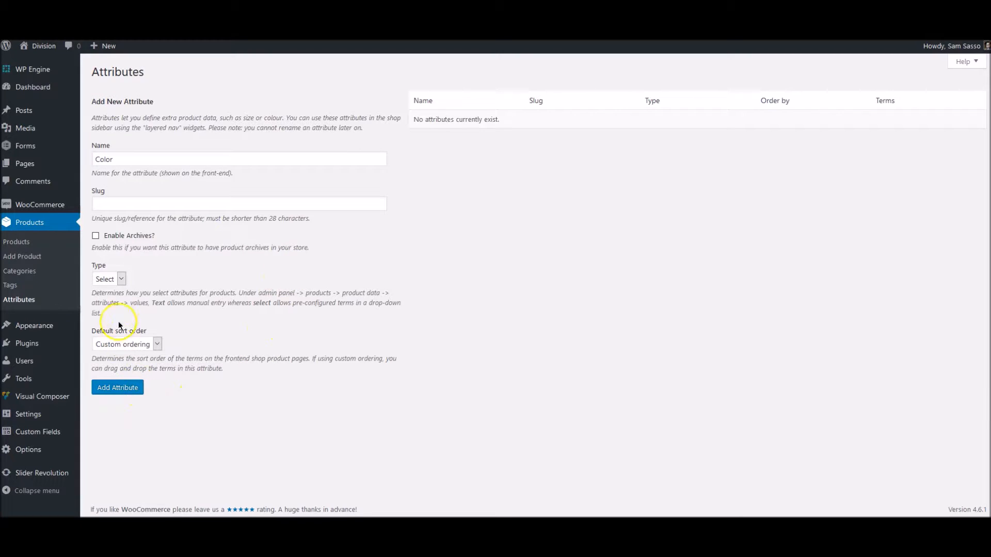
click(108, 279)
click(107, 288)
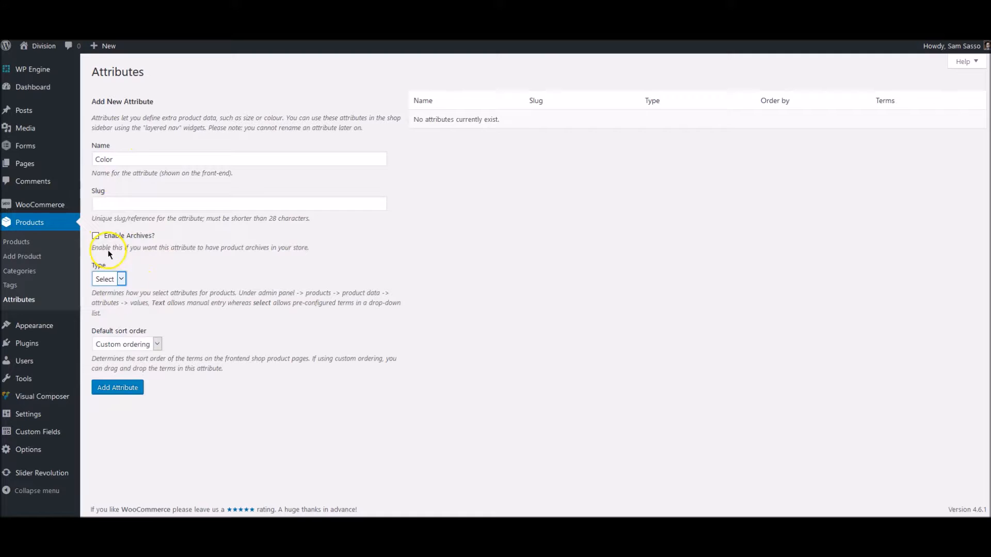
click(120, 391)
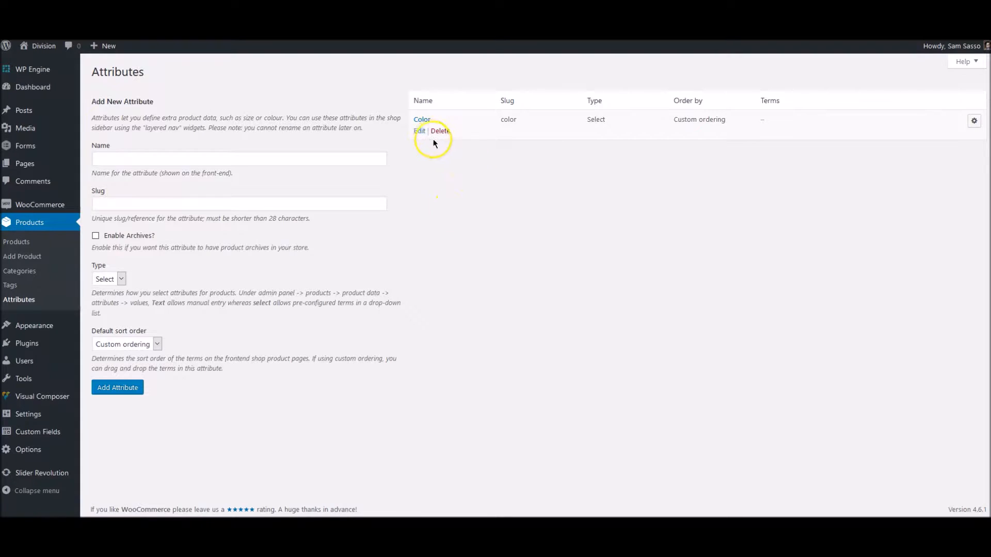
Keep Custom ordering as the Color attribute's default sort order and update it
click(422, 122)
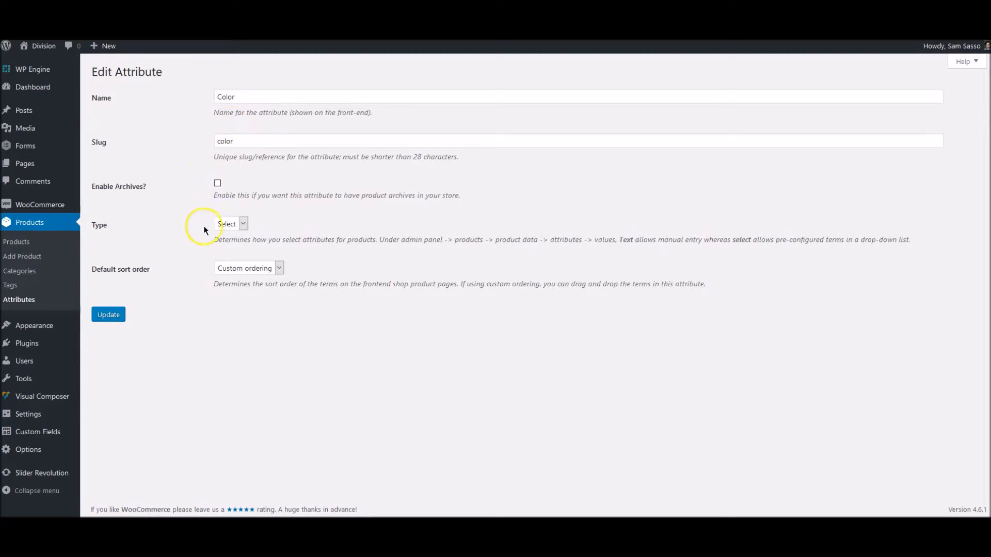
click(260, 267)
click(351, 251)
click(108, 316)
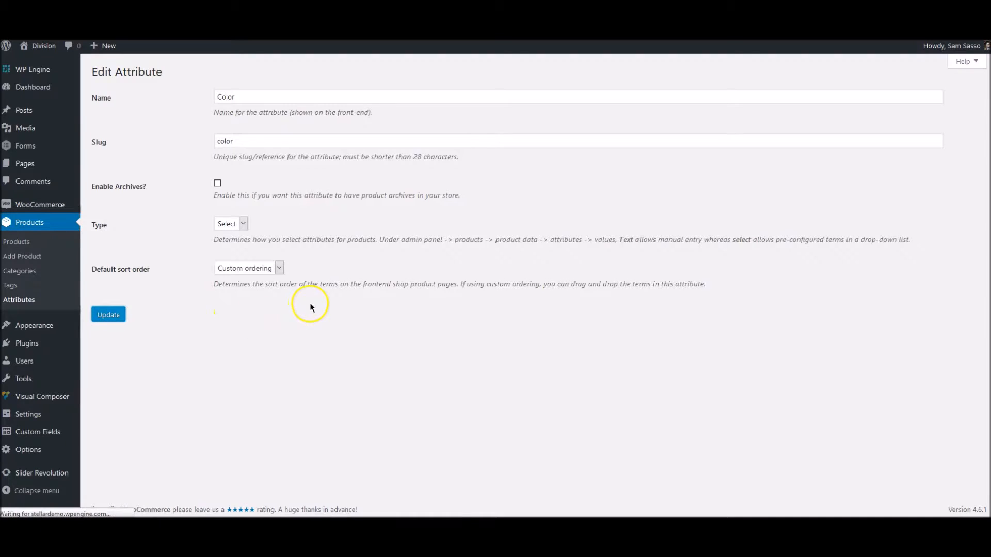
click(21, 299)
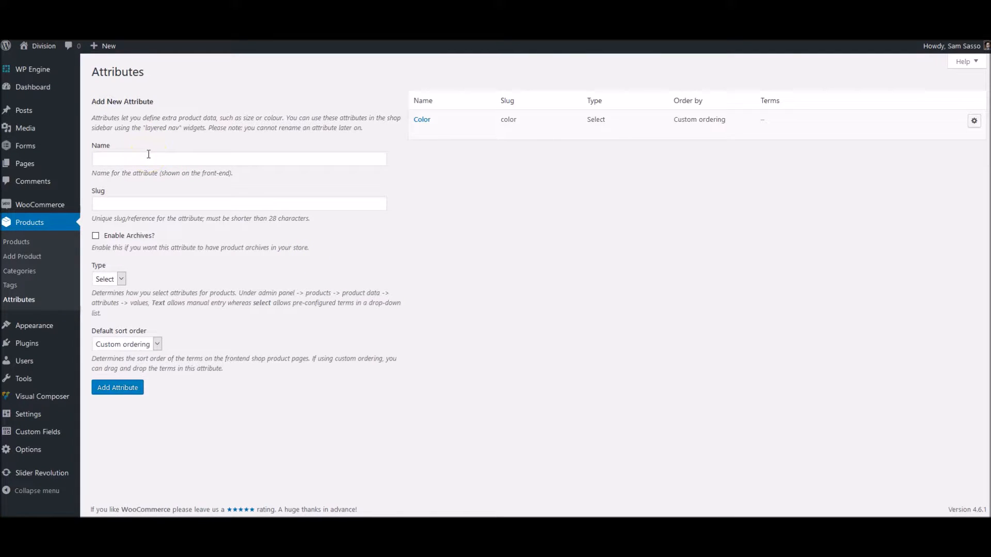
Add Black, White and Blue one by one as terms of the Color attribute
click(421, 121)
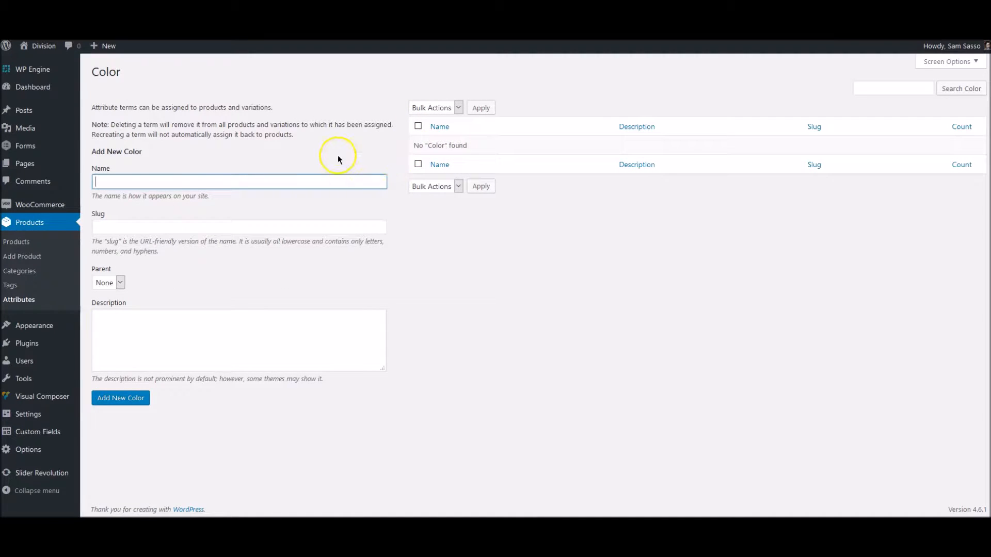
click(191, 180)
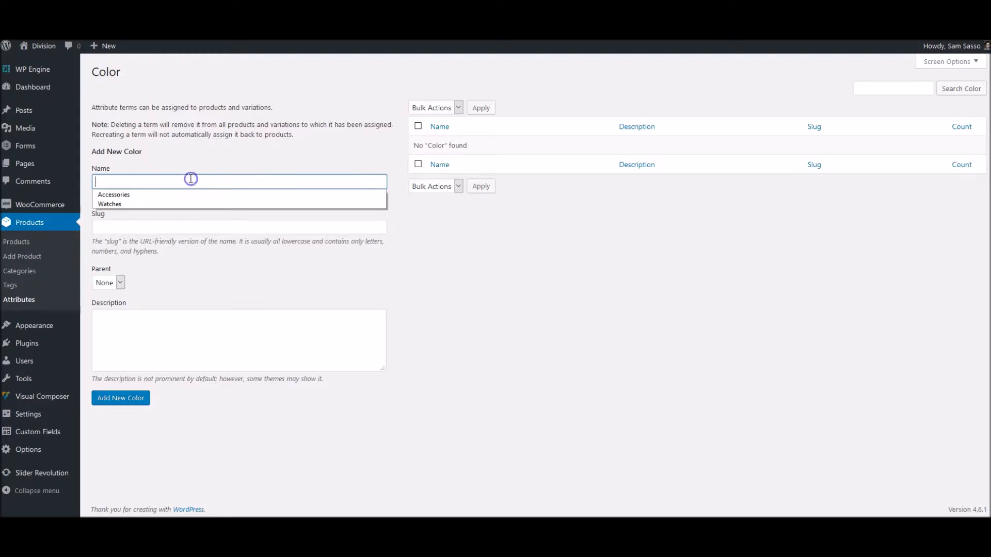
text(Black)
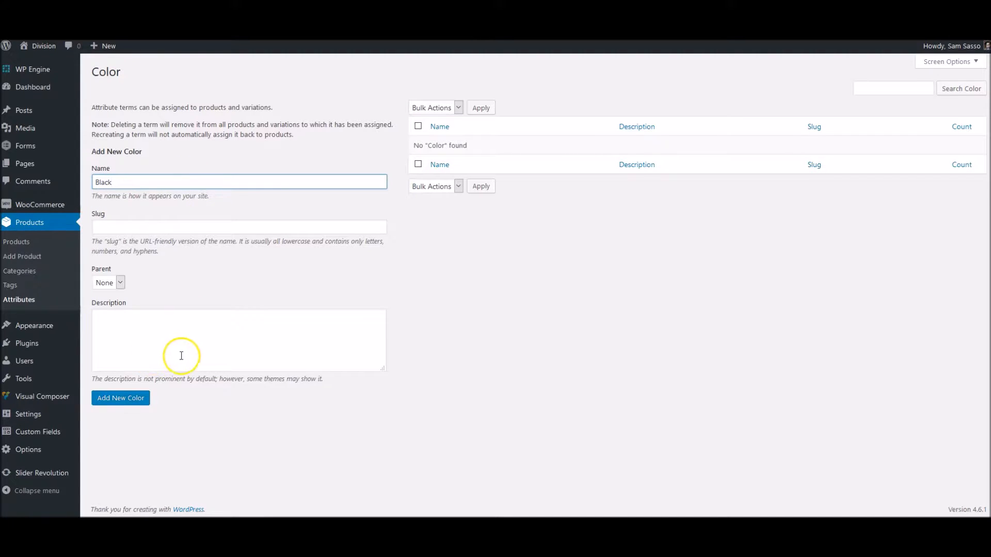
click(141, 399)
click(140, 184)
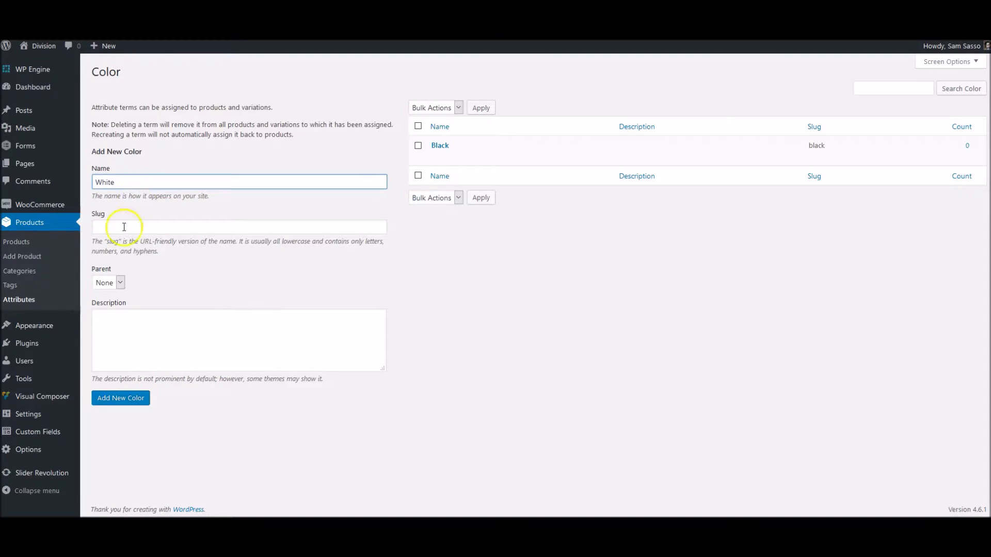
click(124, 399)
click(149, 184)
text(Bl)
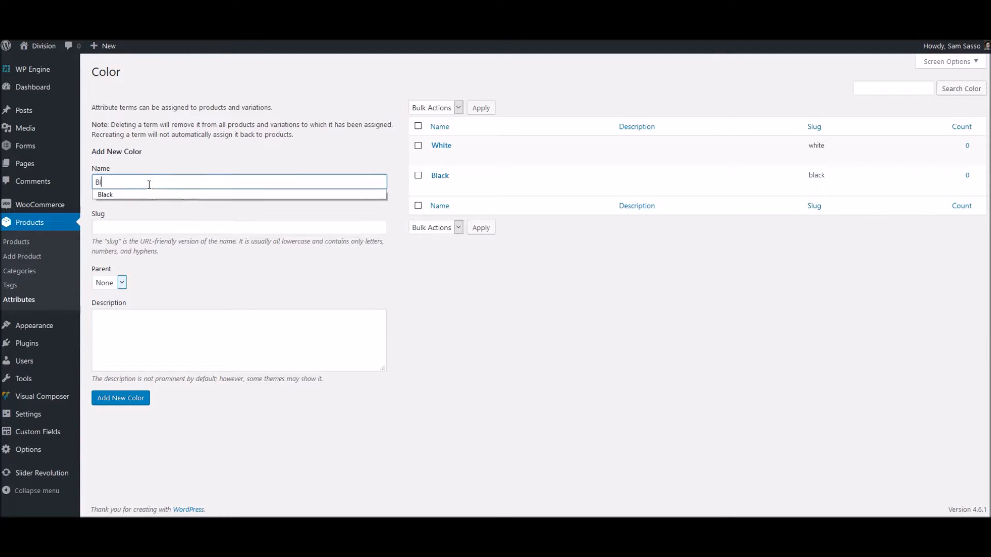
text(ue)
click(117, 402)
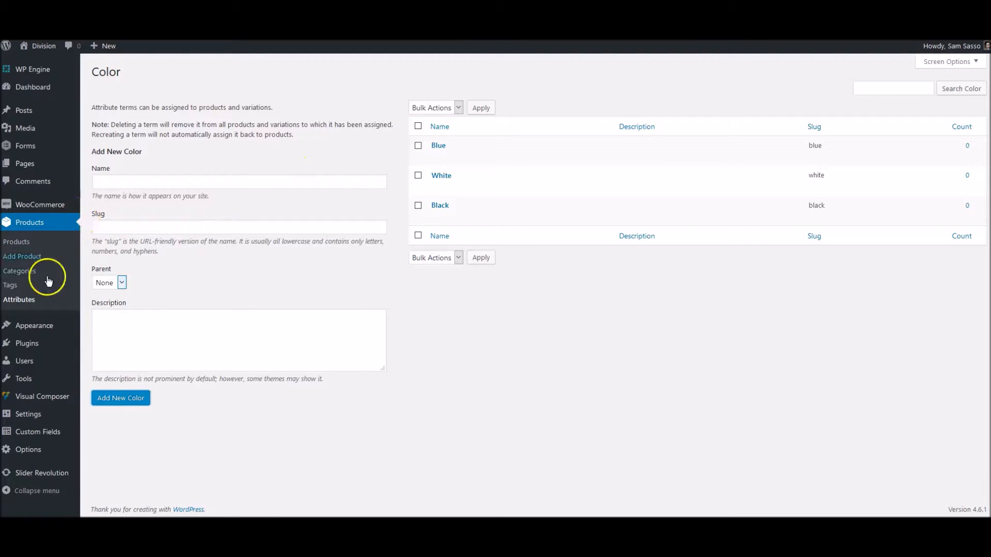
click(23, 301)
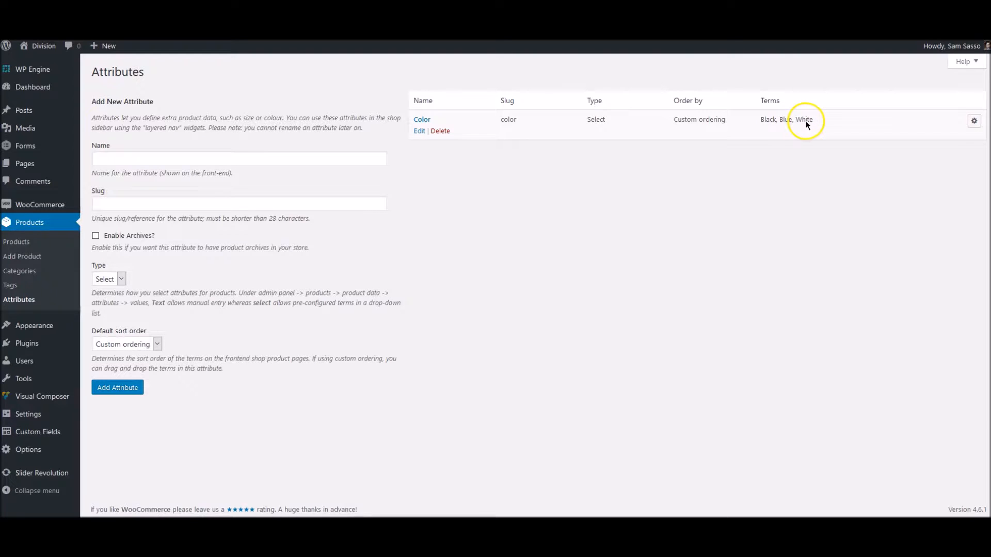
Drag the Color terms into the order Black, White, Blue and save the watch as a draft
click(978, 127)
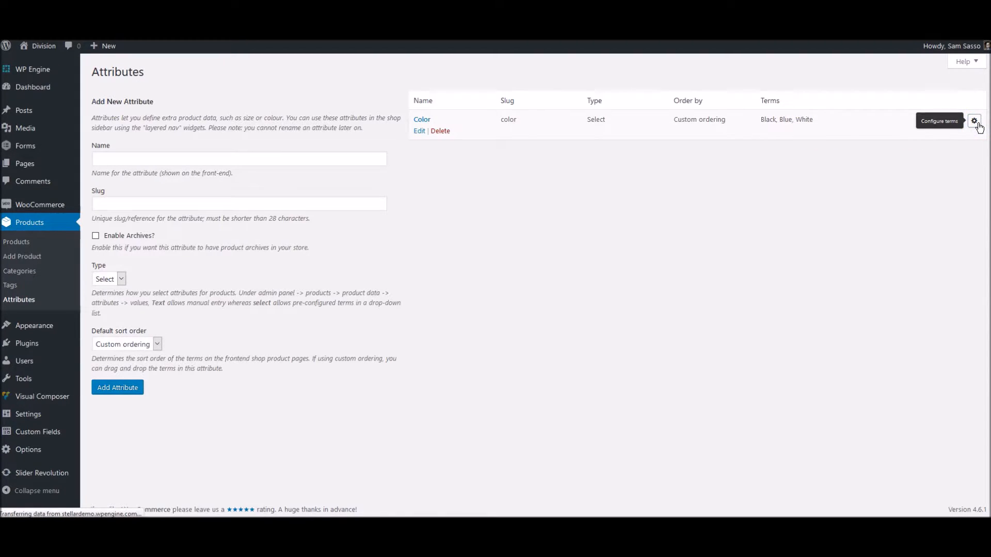
drag(535, 181, 533, 142)
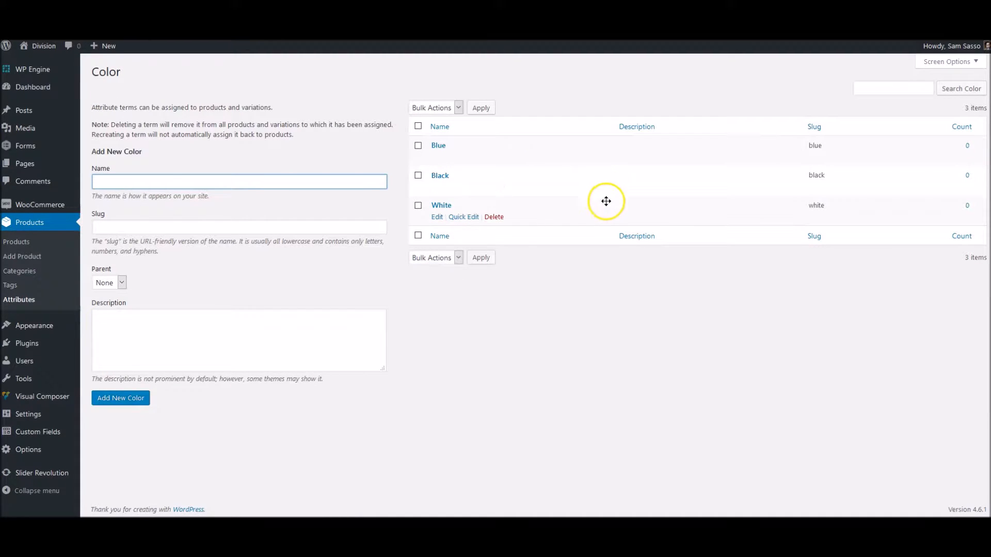
drag(597, 210, 599, 145)
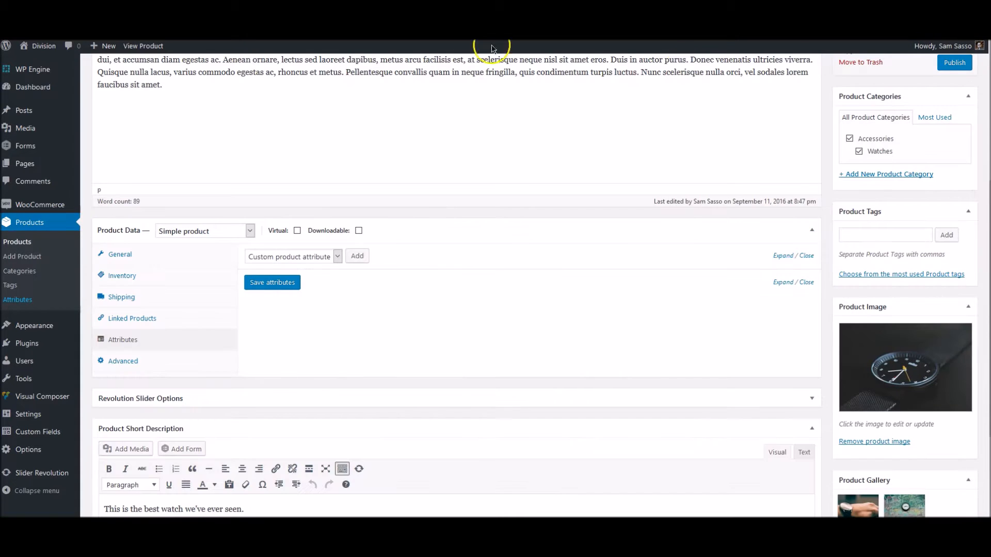
scroll(828, 181, up, 6)
click(858, 137)
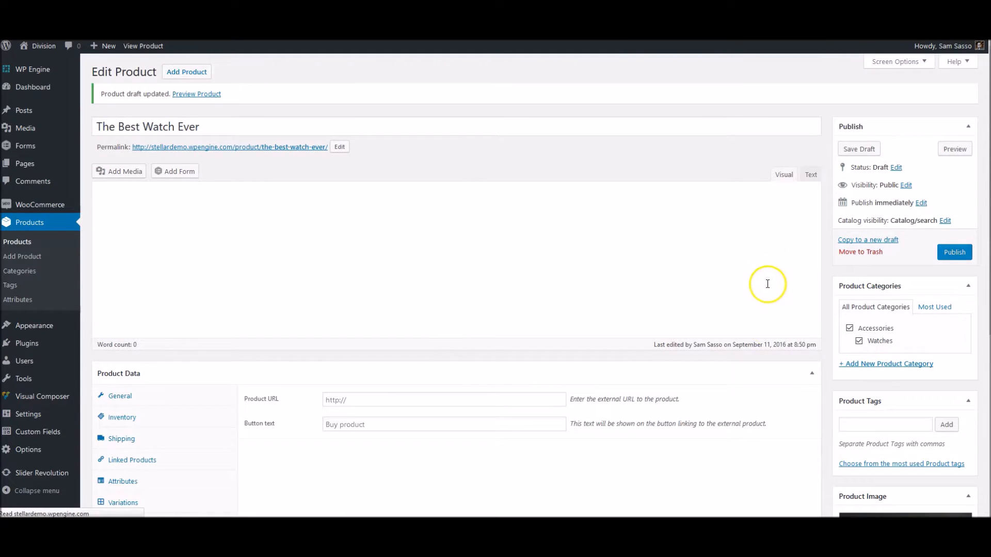
Switch The Best Watch Ever to a Variable product and enter SKU 001
scroll(765, 284, down, 2)
scroll(764, 285, down, 3)
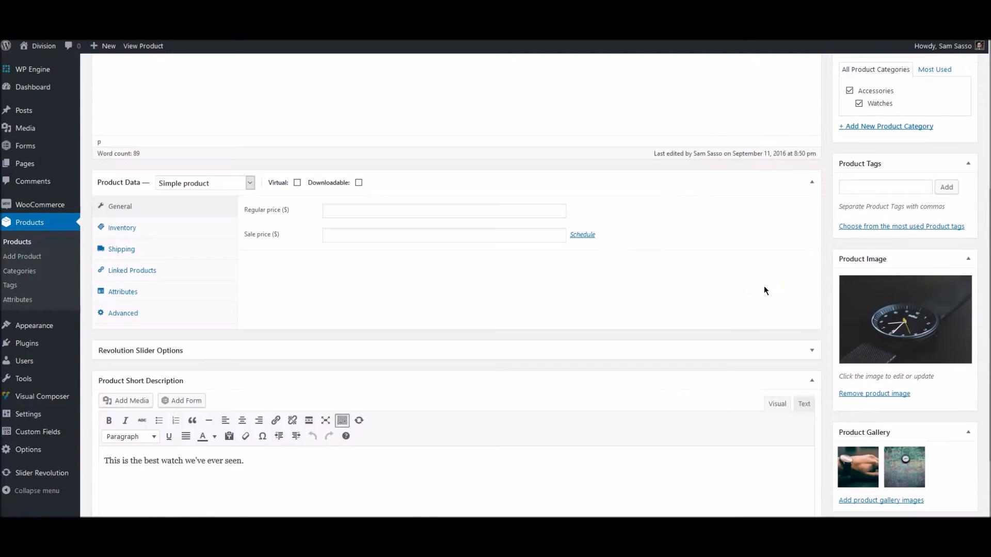
scroll(524, 336, up, 1)
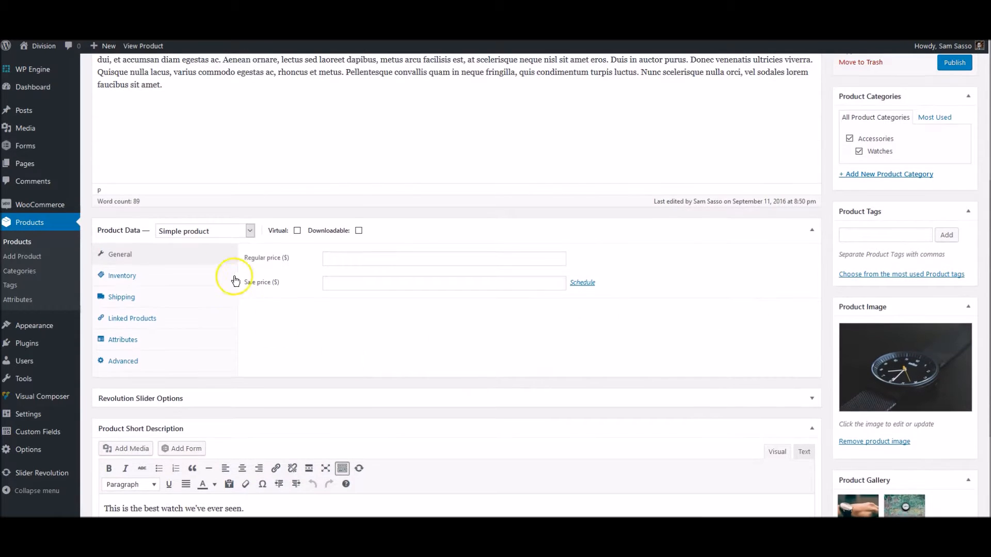
click(209, 230)
click(199, 280)
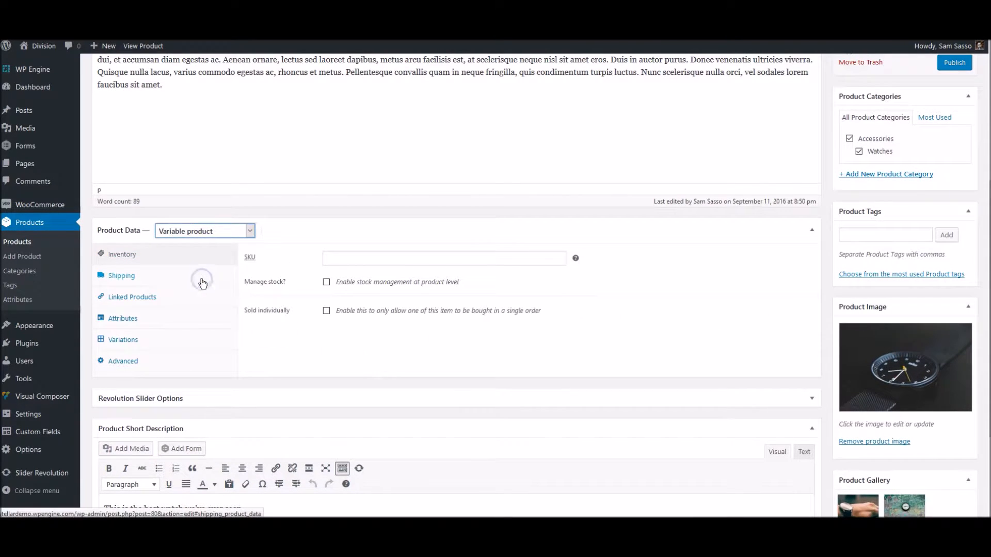
click(343, 260)
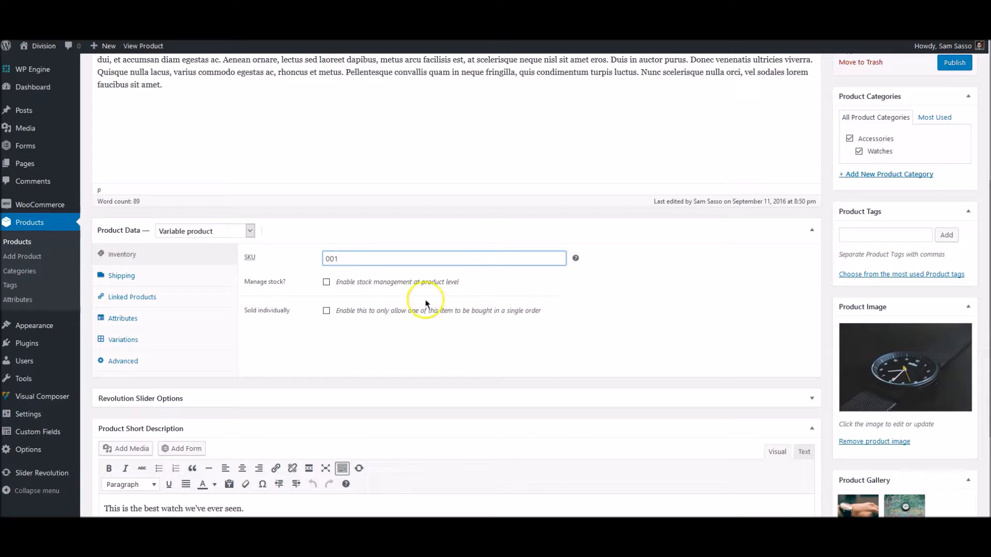
Add the Color attribute with Black, White and Blue, used for variations, and save attributes
click(161, 317)
click(330, 258)
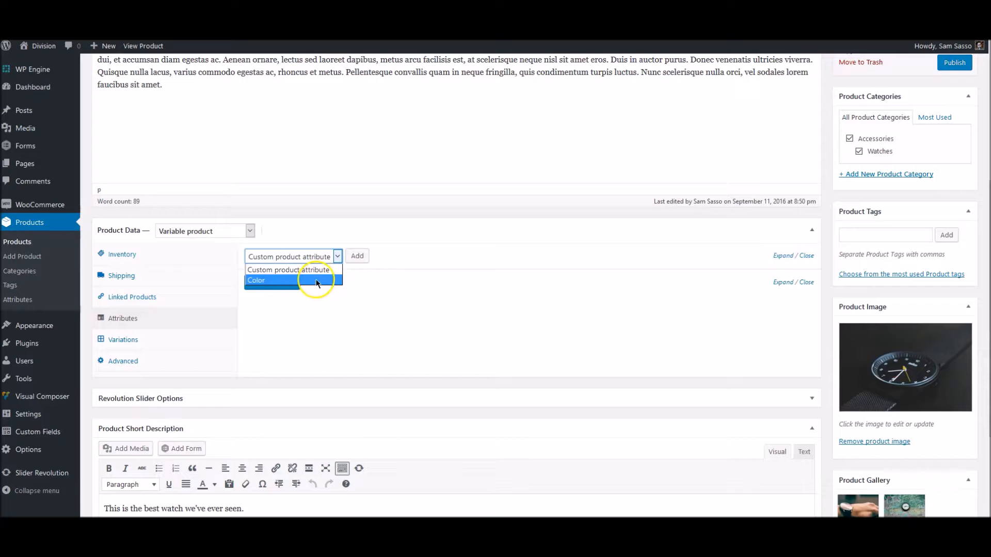
click(253, 280)
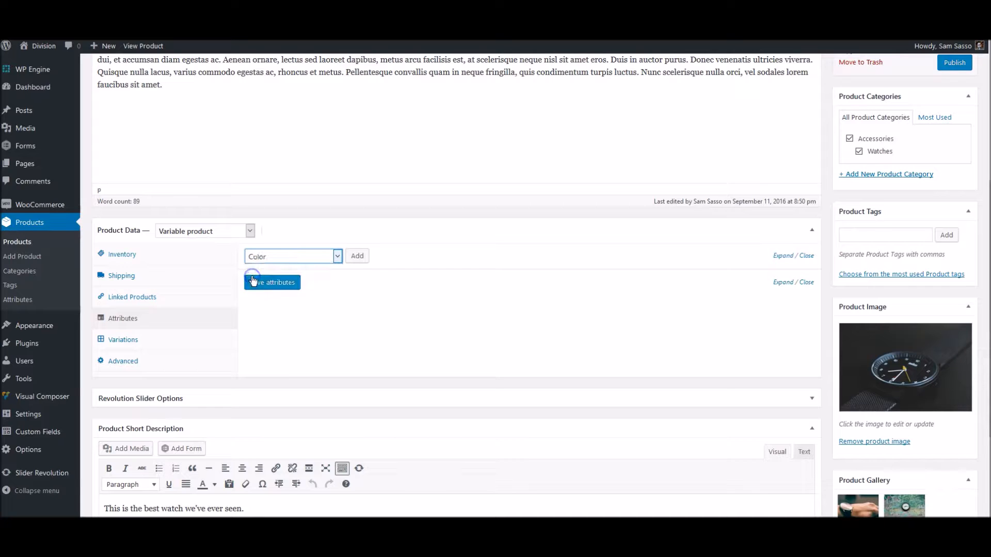
click(357, 256)
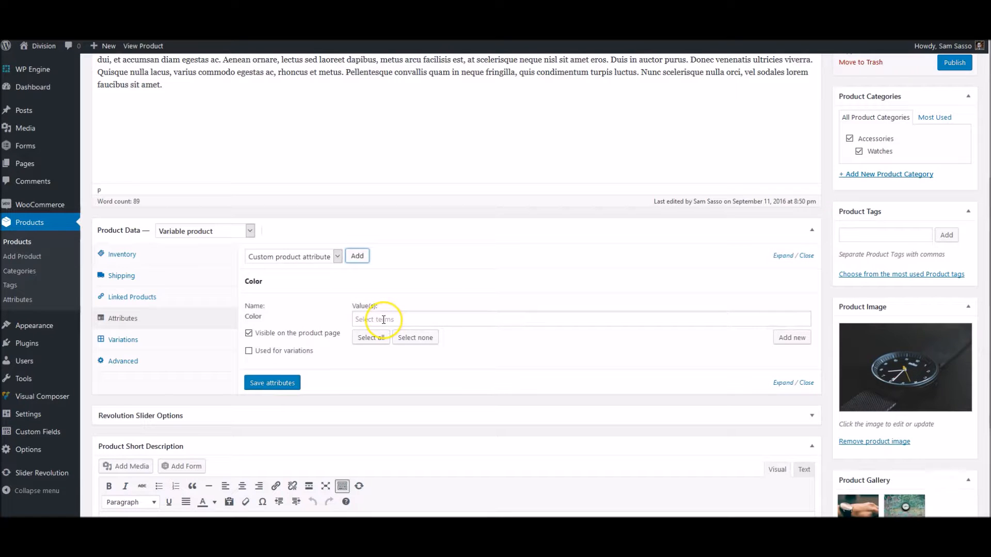
click(410, 316)
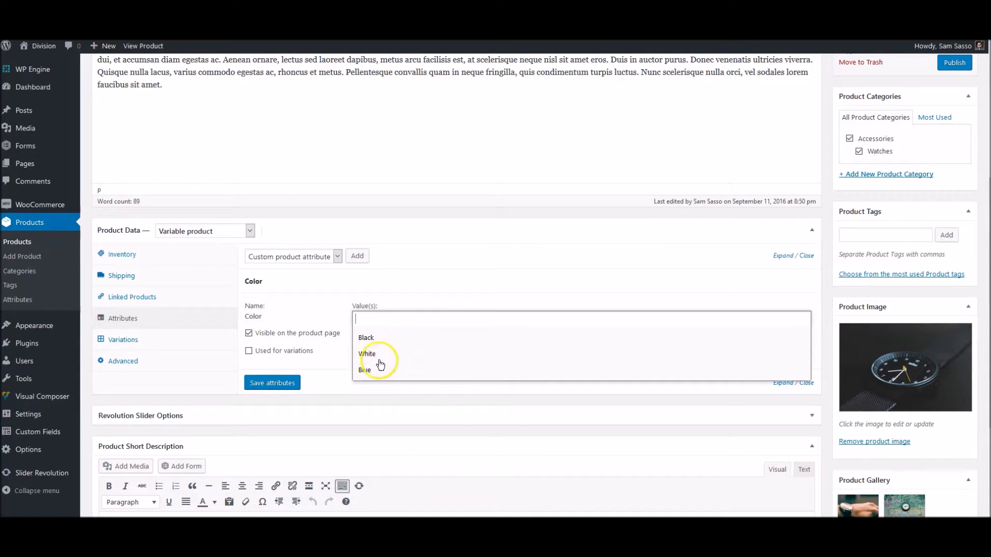
click(387, 341)
click(370, 340)
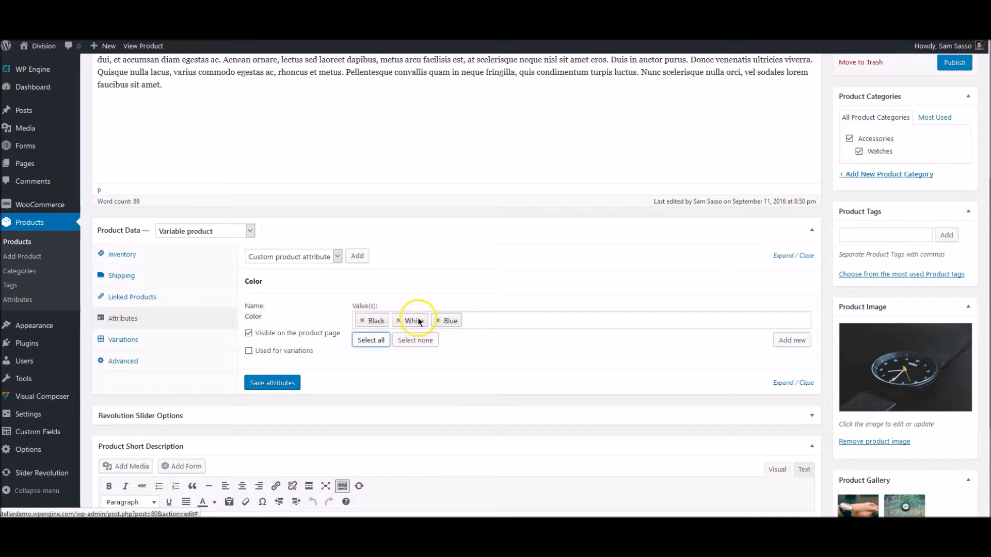
click(306, 332)
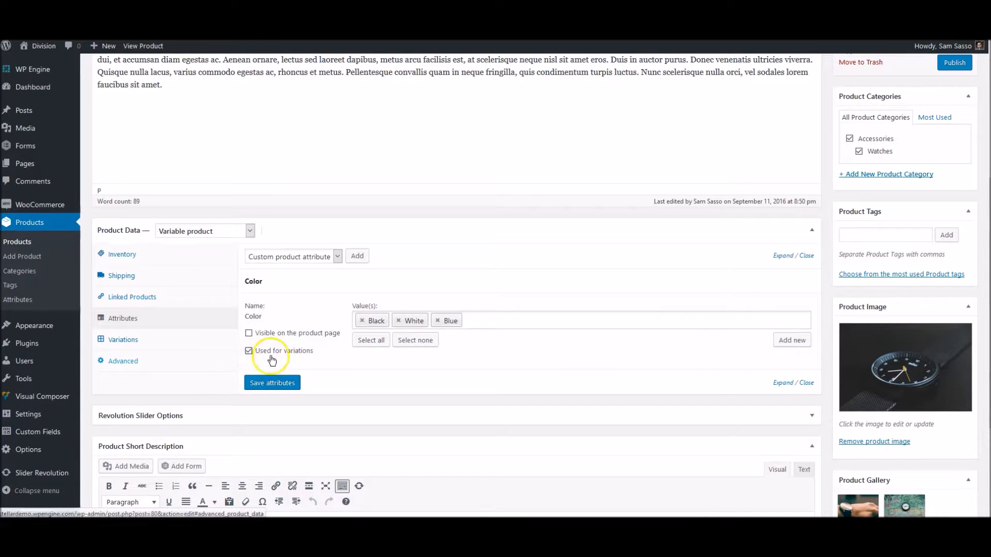
click(280, 383)
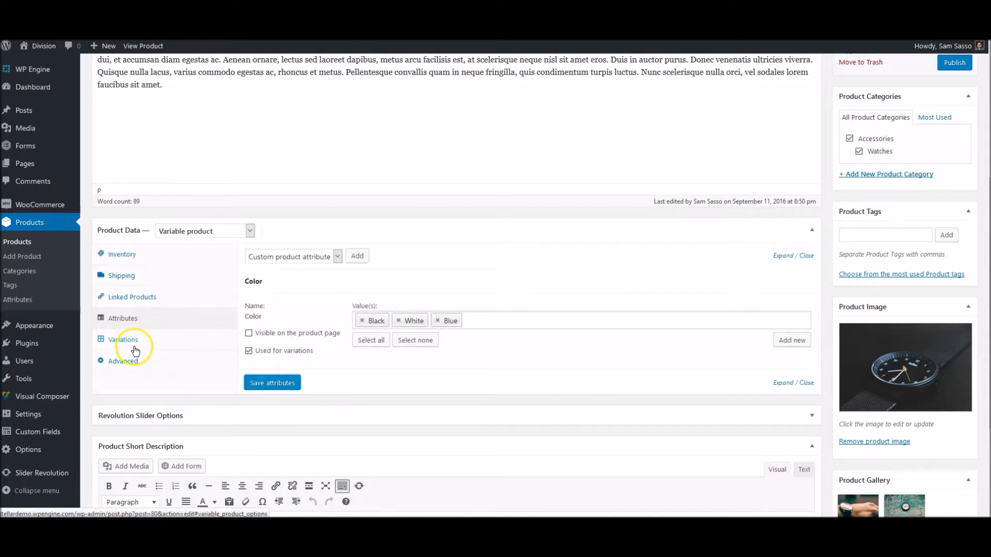
Add the first variation, set to Black with a regular price of 500
click(113, 341)
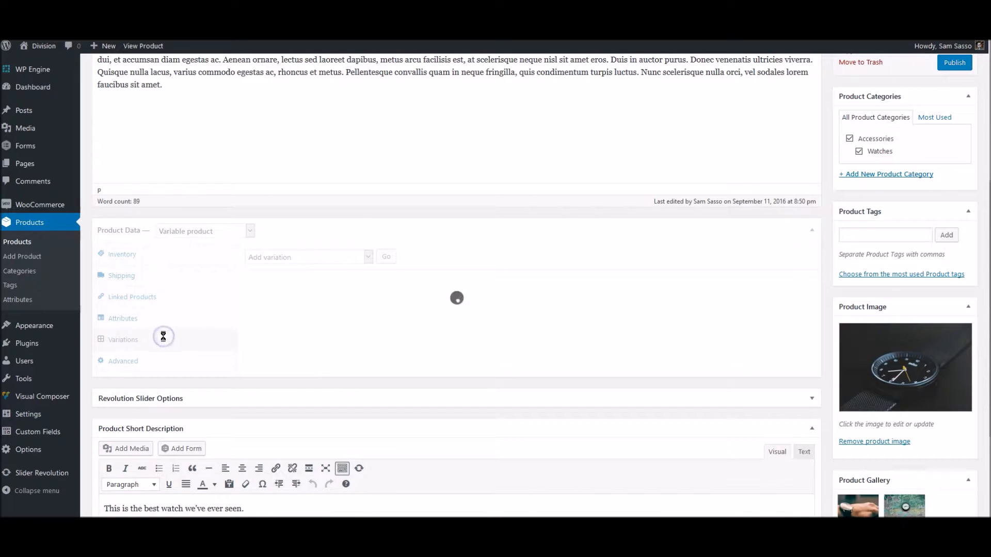
click(311, 255)
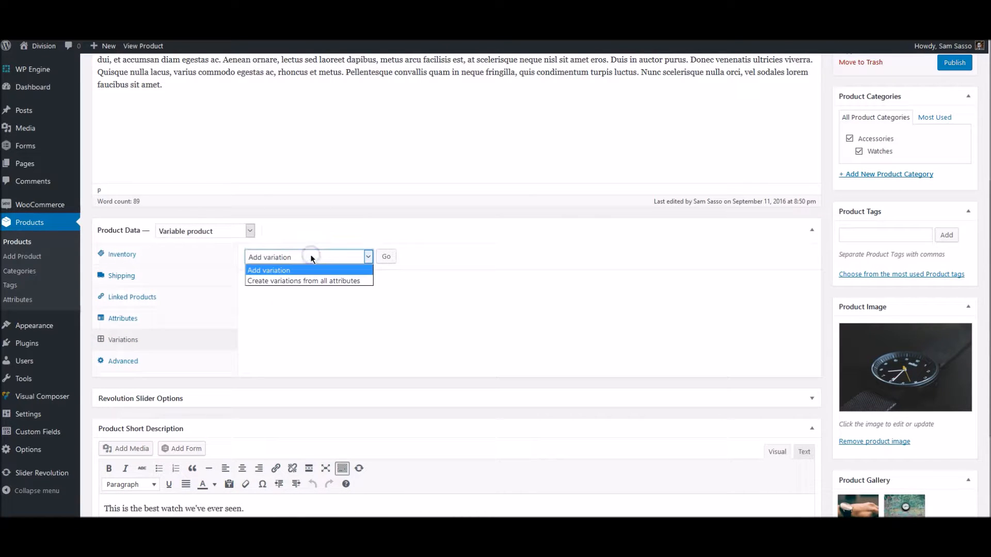
click(385, 257)
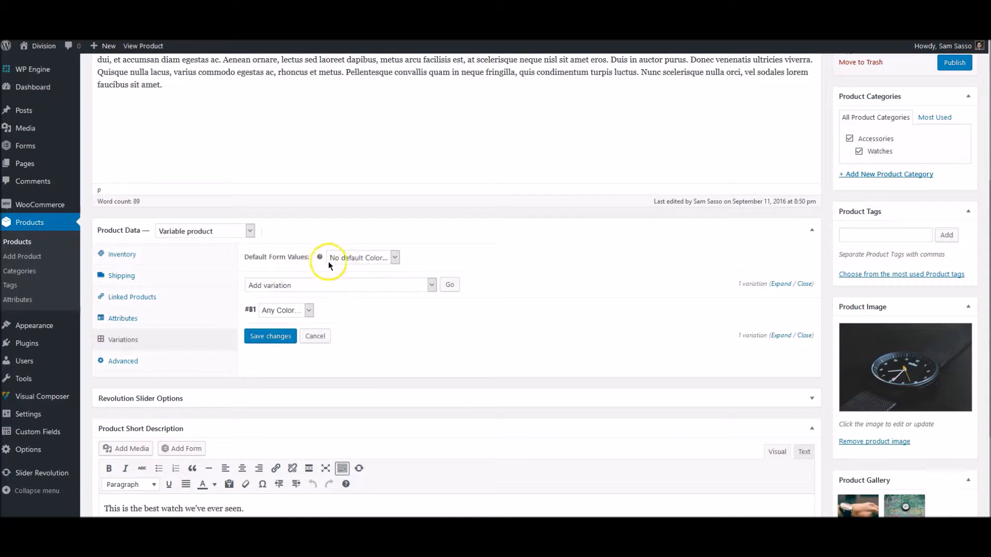
click(361, 257)
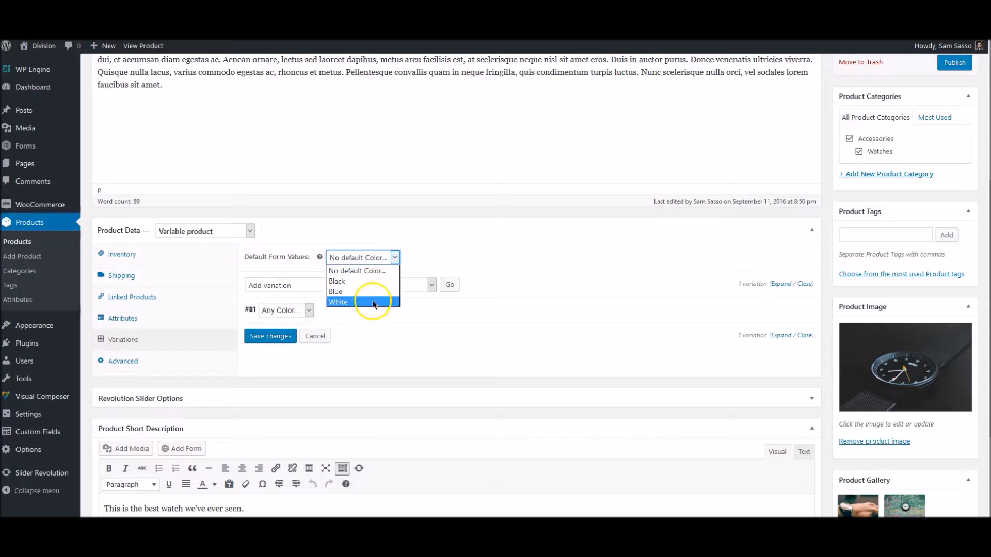
click(438, 259)
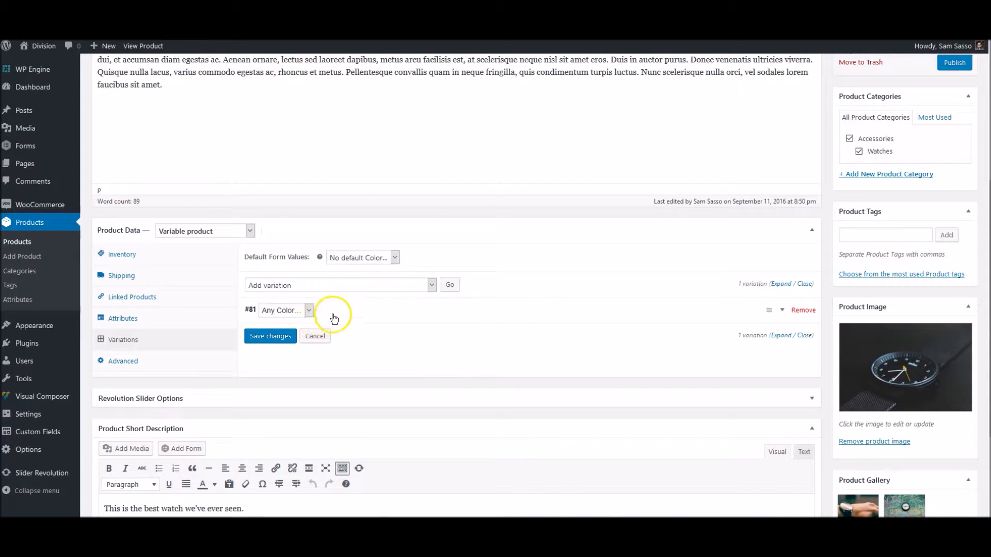
click(365, 312)
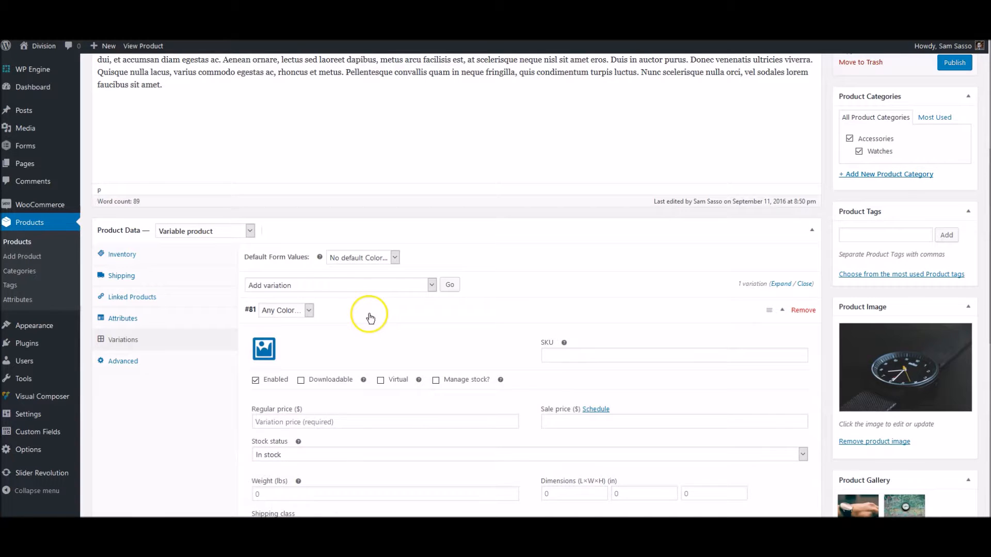
scroll(363, 319, down, 1)
scroll(362, 319, down, 1)
click(290, 363)
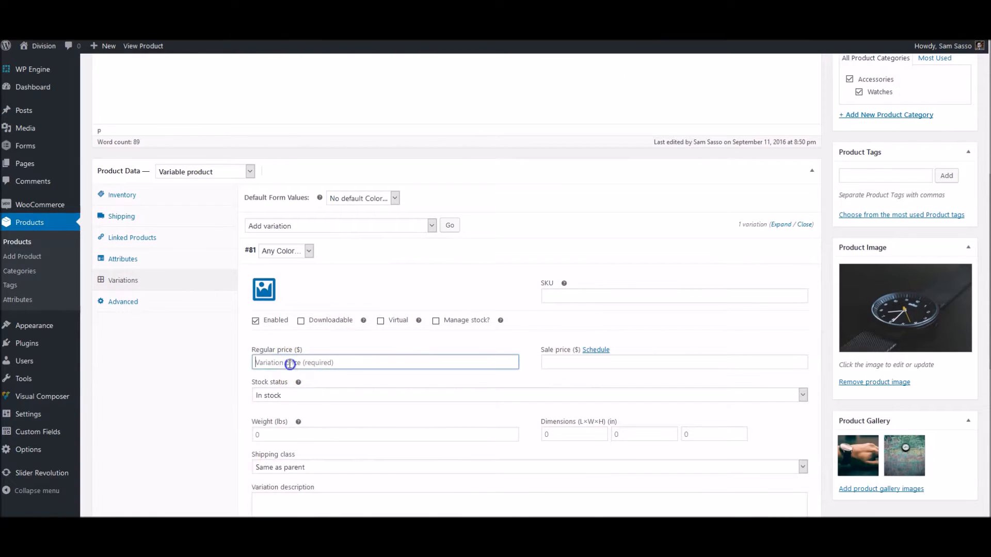
text(500)
click(287, 250)
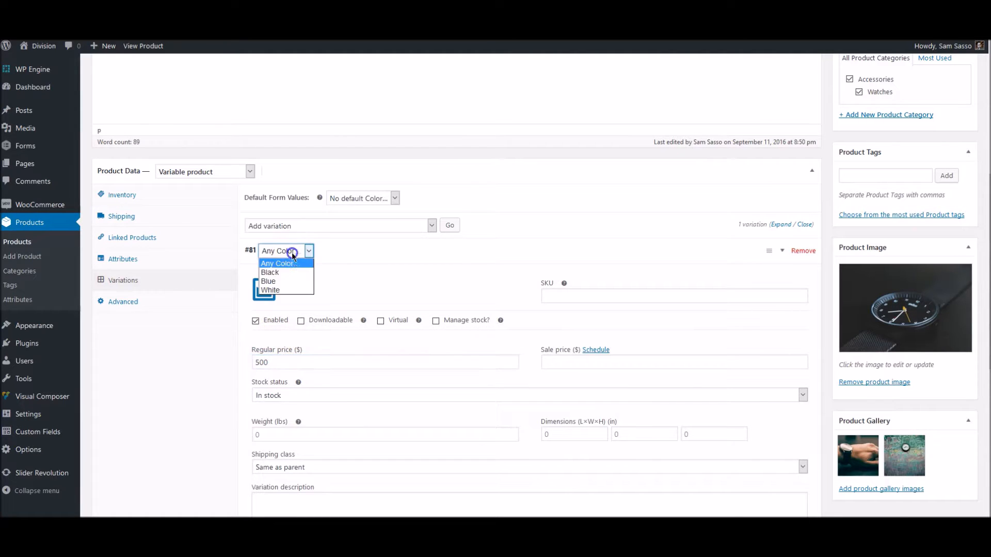
click(290, 271)
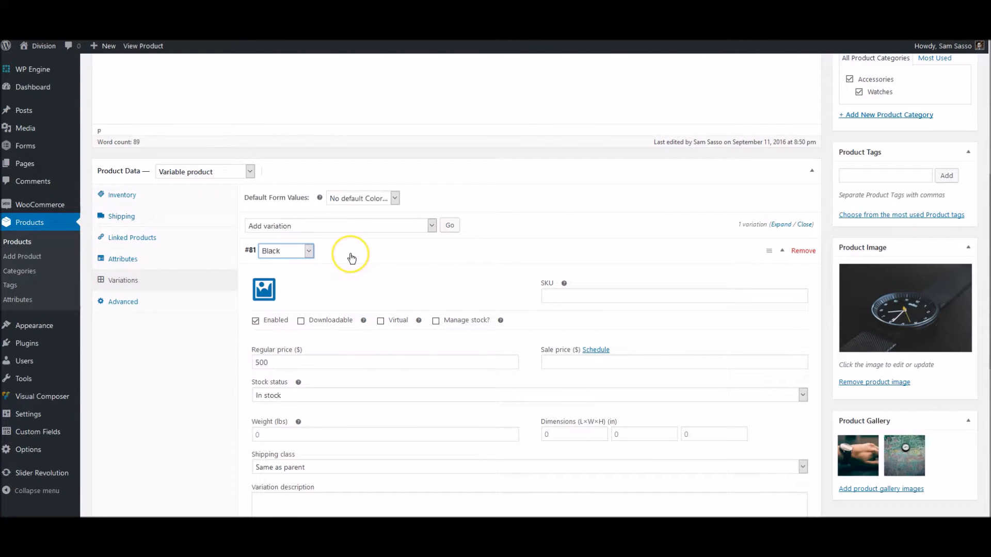
click(352, 258)
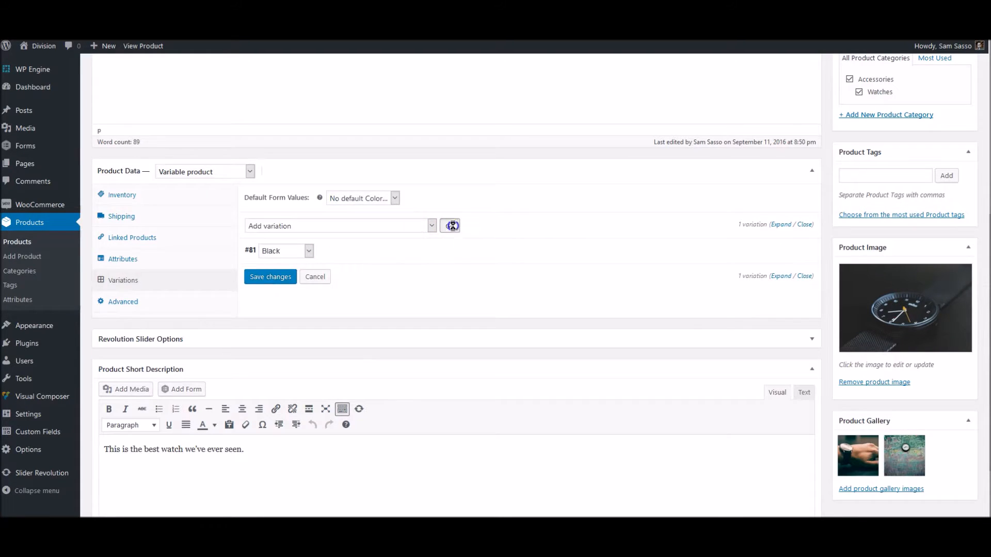
Add a second variation, set to Blue with a regular price of 400
click(452, 226)
click(287, 251)
click(283, 284)
click(348, 249)
click(299, 362)
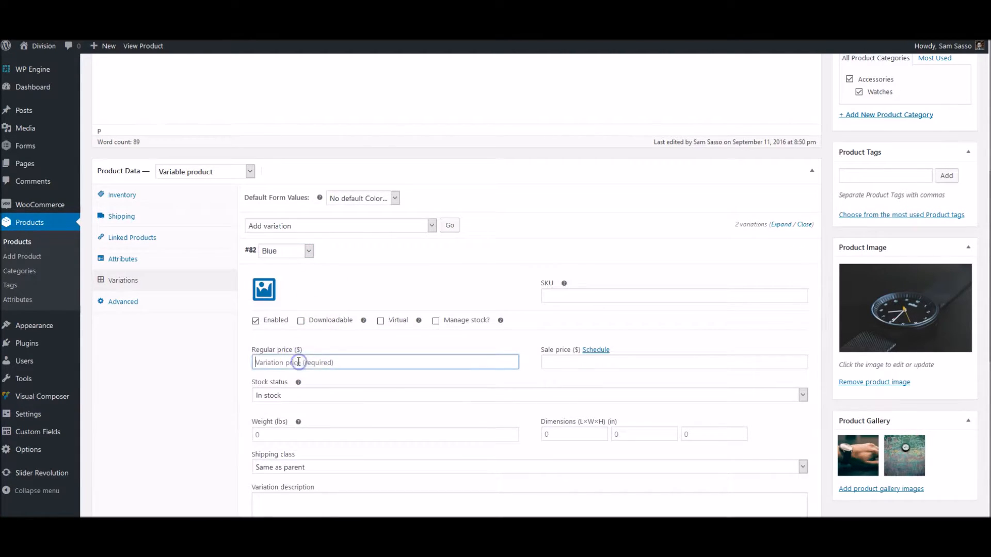
text(400)
click(365, 252)
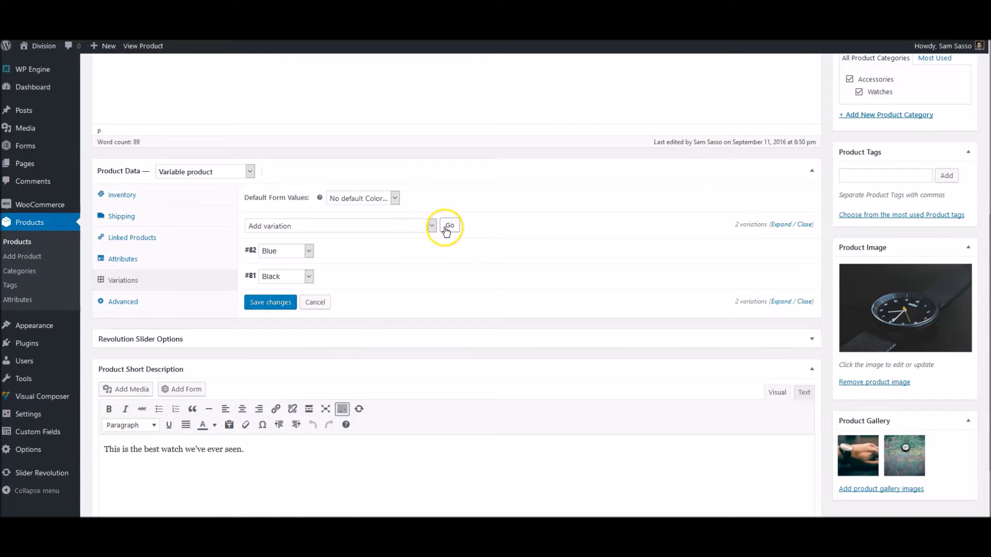
Add a third variation, set to White with a regular price of 400
click(448, 227)
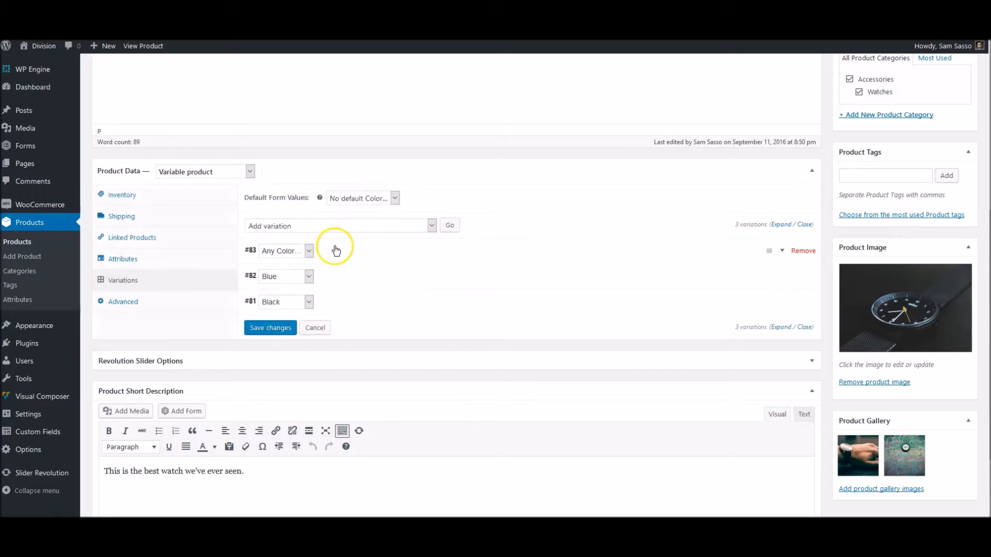
click(280, 361)
text(400)
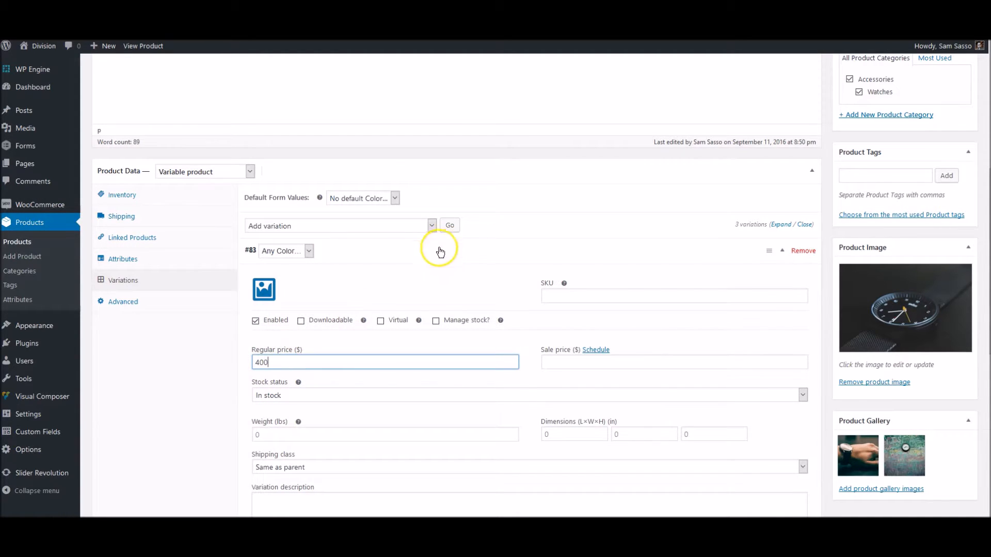
click(302, 250)
click(270, 290)
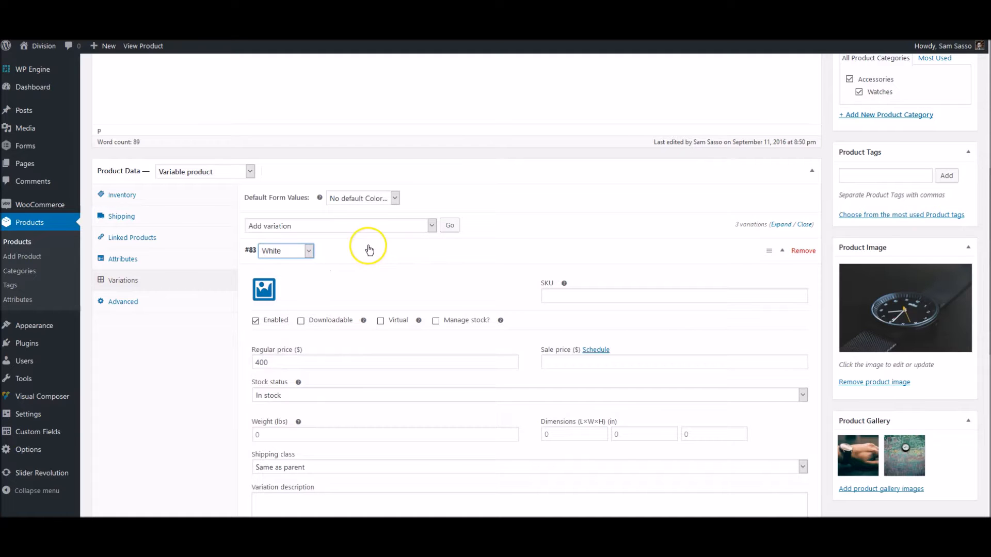
click(367, 248)
click(246, 310)
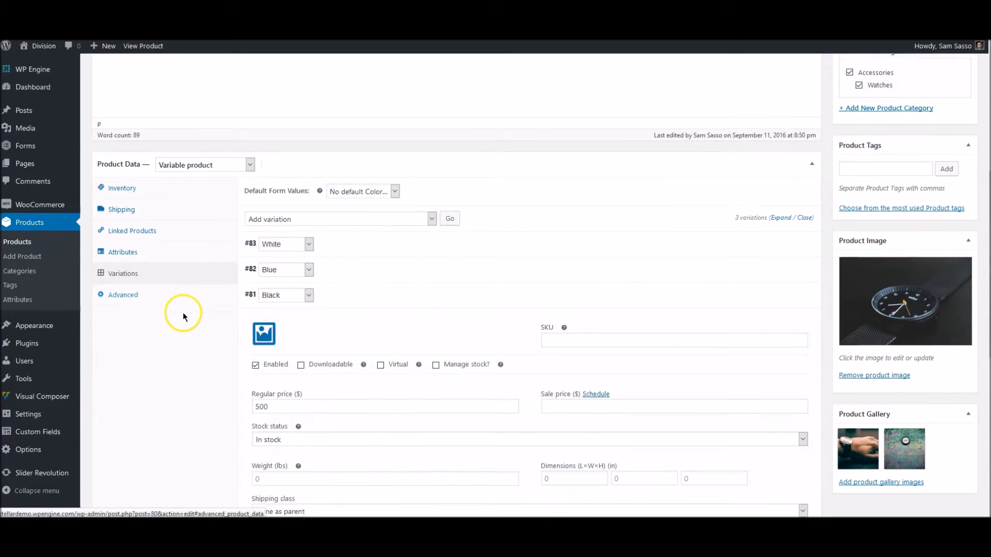
Give the Black variation SKU 001-BLK and a managed stock quantity of 15
scroll(177, 312, down, 3)
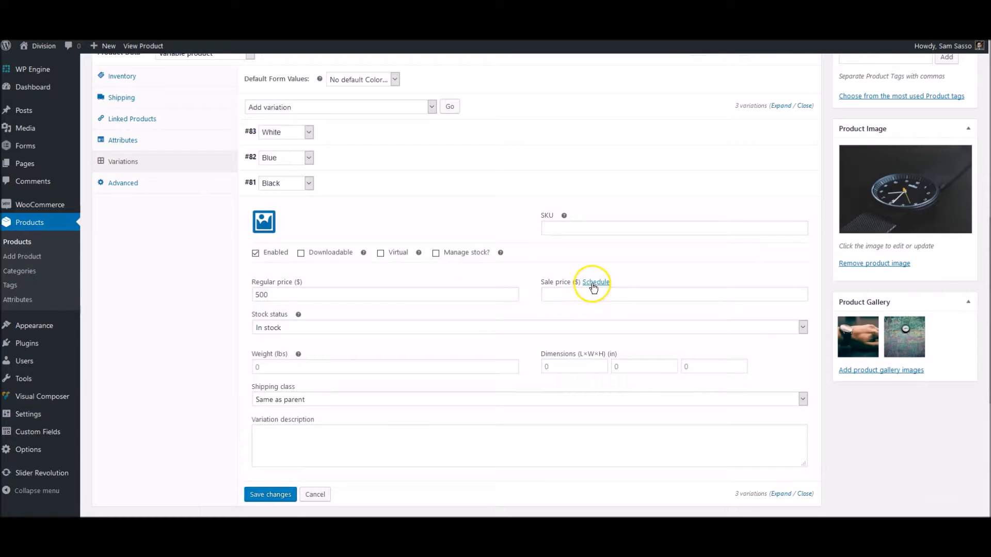
click(569, 230)
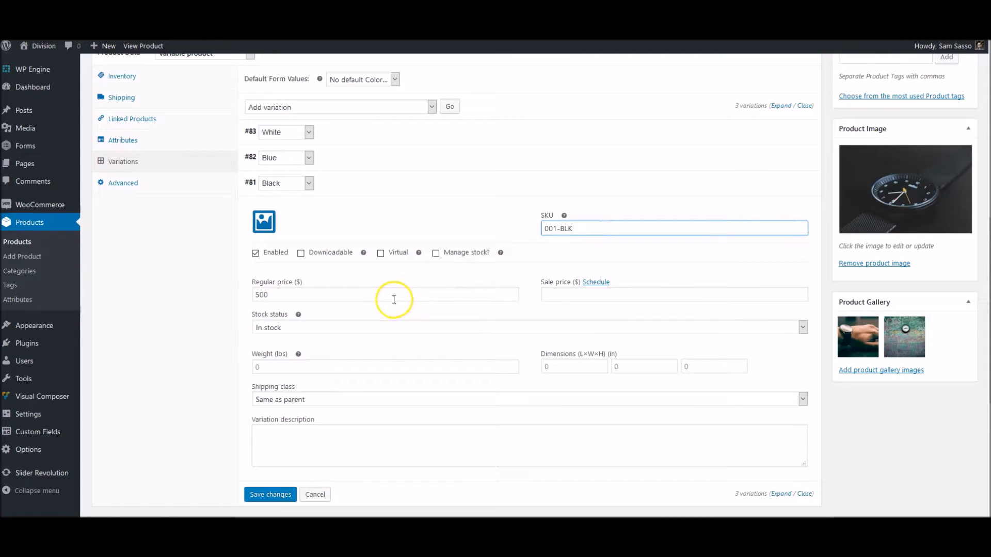
click(436, 253)
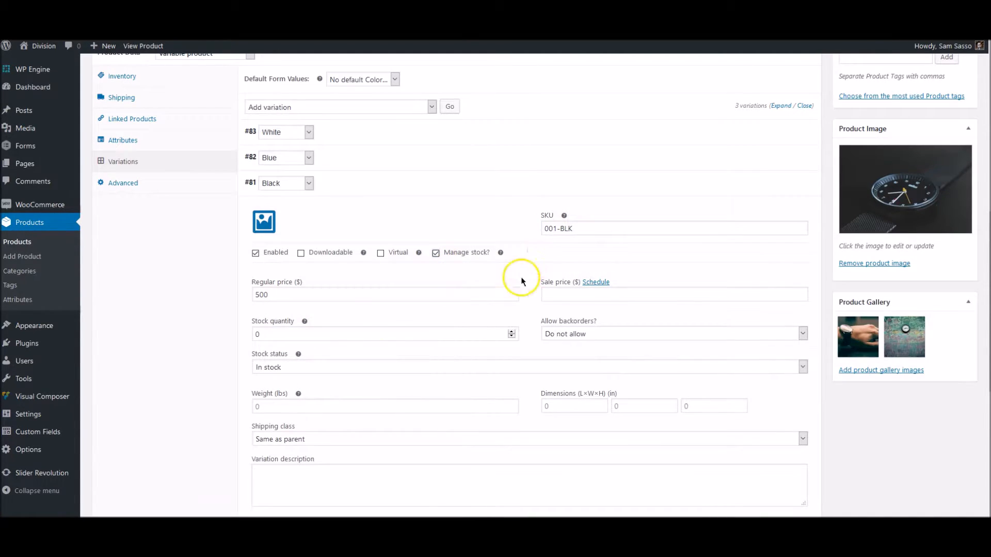
click(270, 336)
double_click(269, 336)
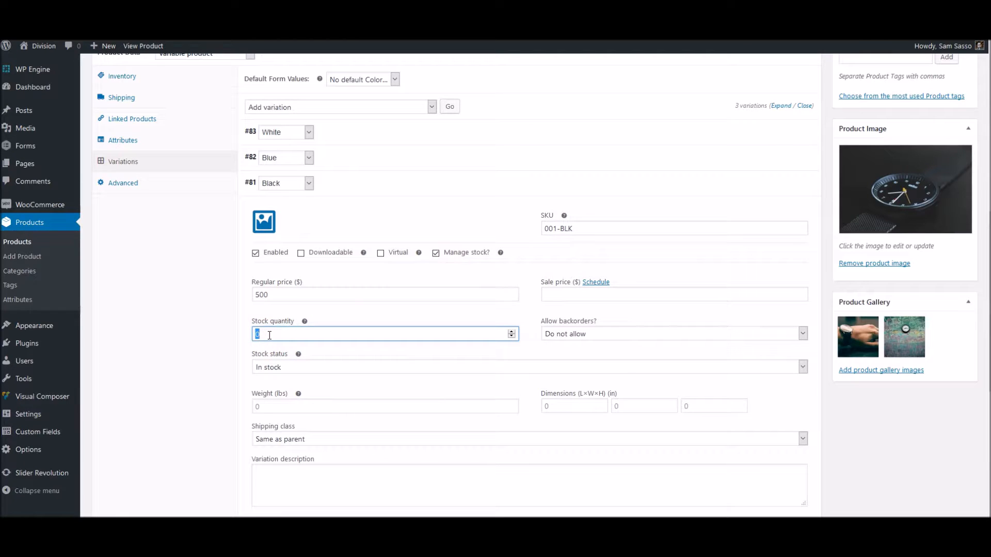
click(195, 345)
Set the dark watch-face photo as the Black variation's image
scroll(195, 346, down, 1)
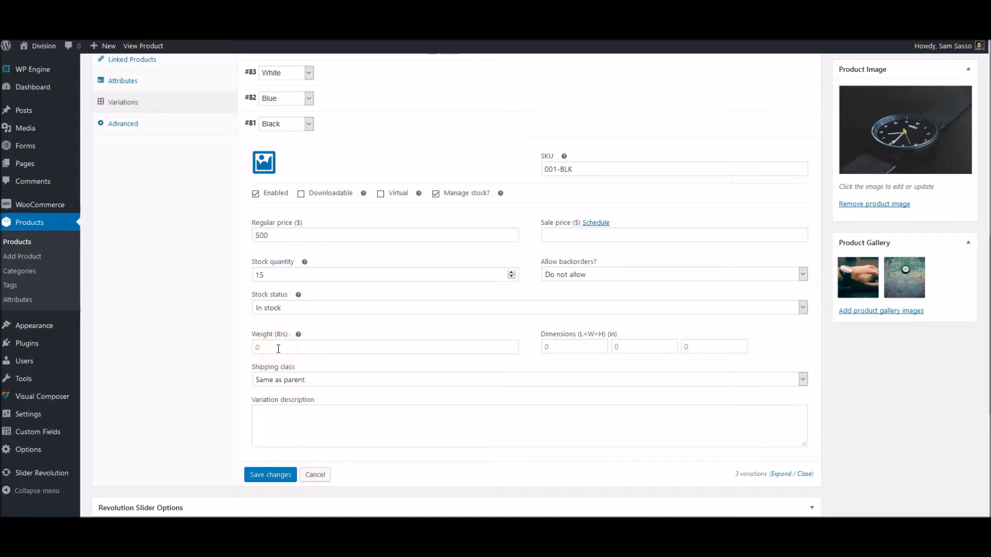
scroll(187, 354, up, 3)
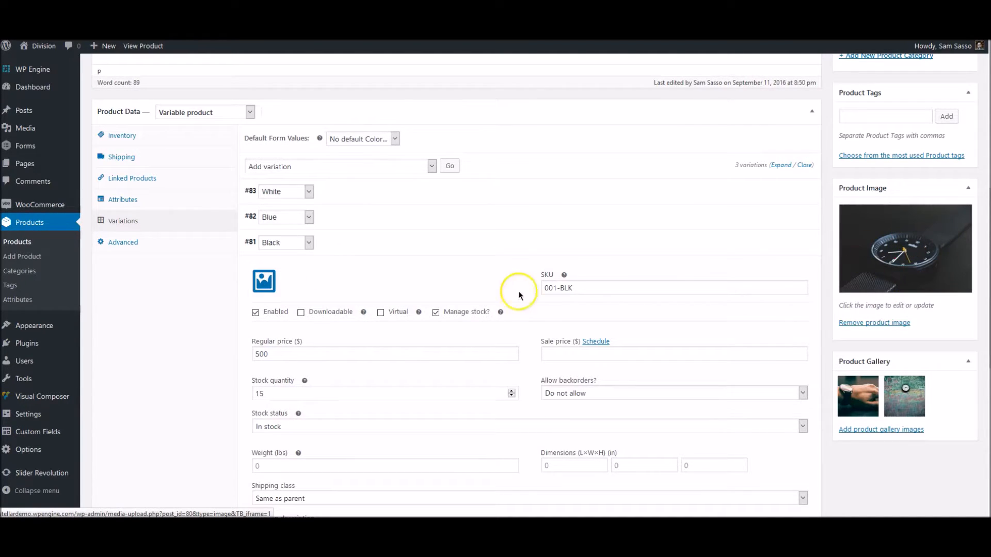
click(271, 282)
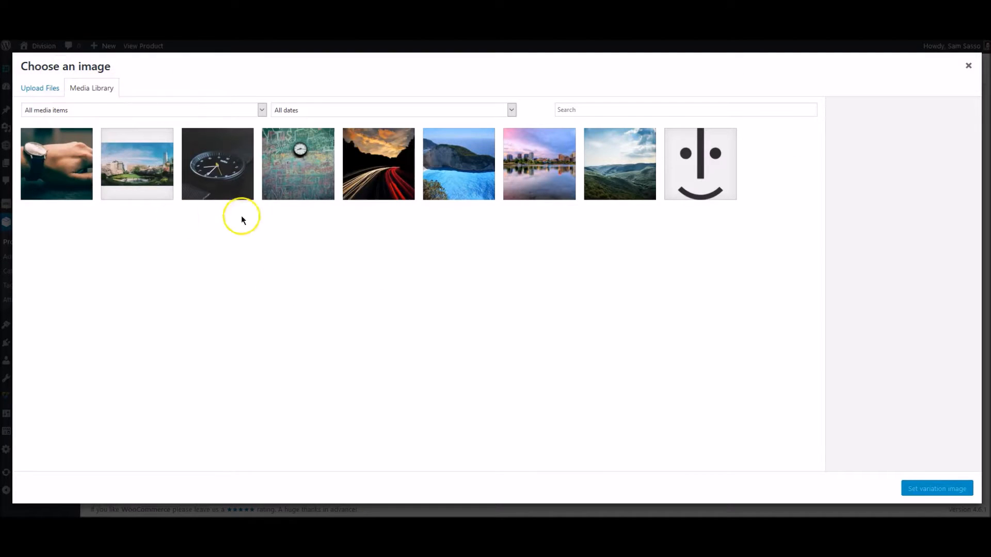
click(227, 180)
click(922, 489)
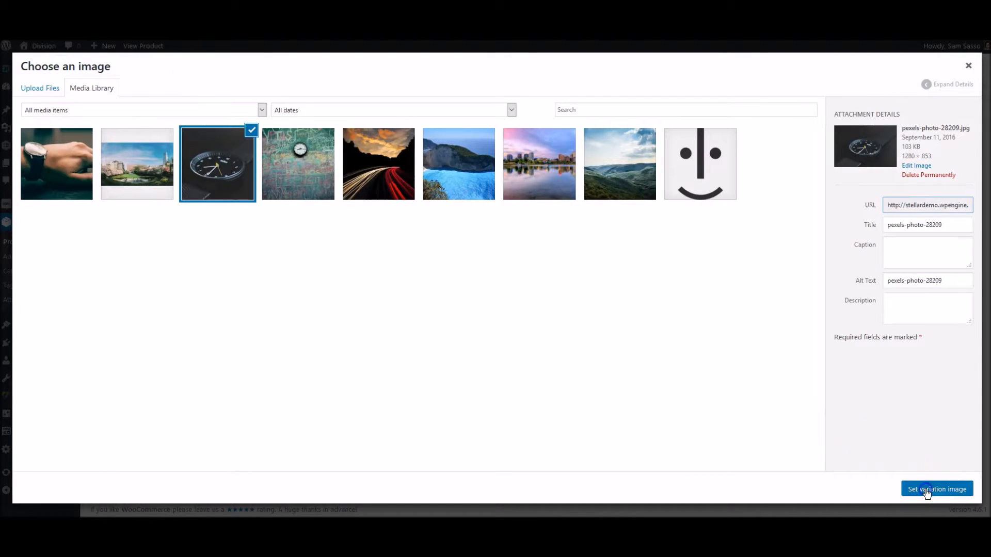
click(366, 252)
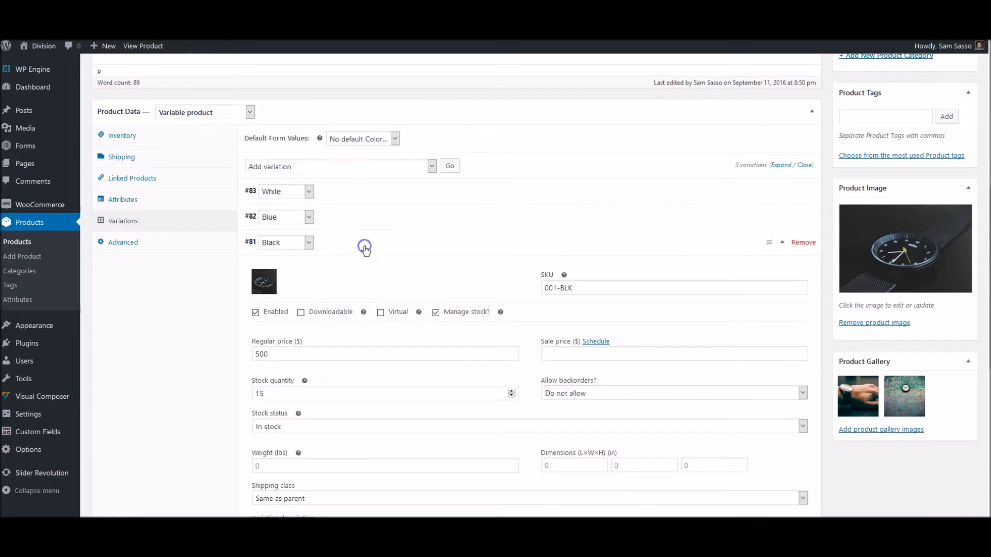
click(344, 199)
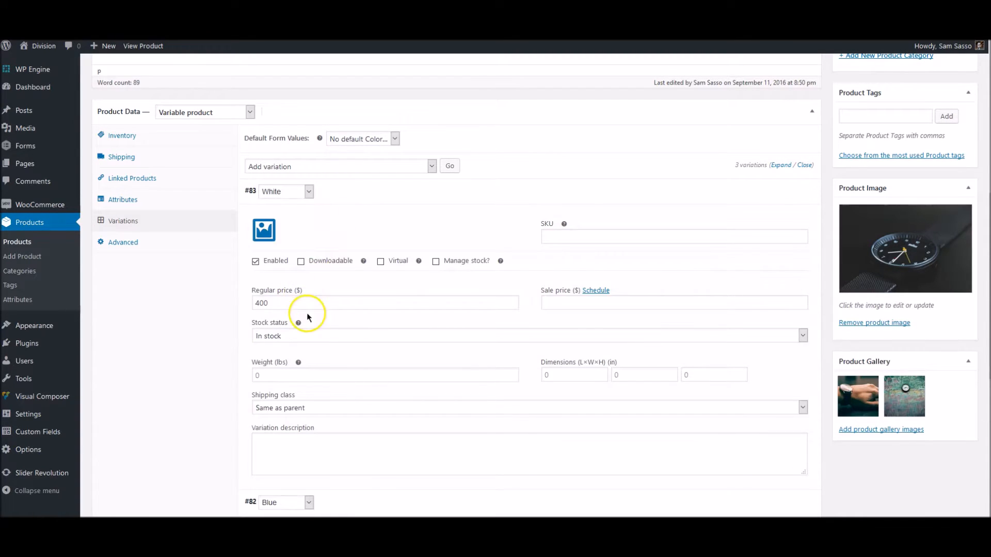
Give the White variation managed stock of 25 and the wrist-watch photo as its image
click(454, 263)
click(299, 346)
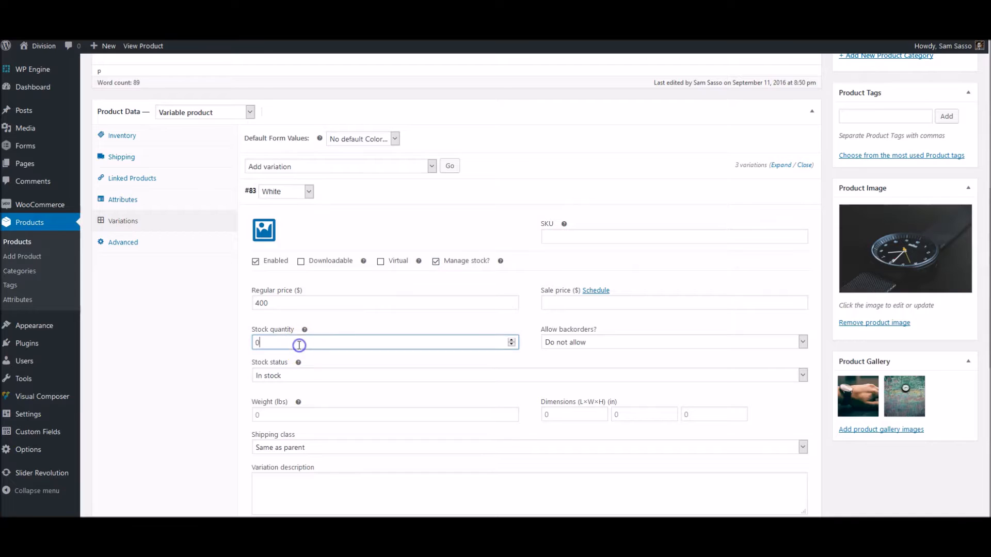
click(227, 352)
click(269, 237)
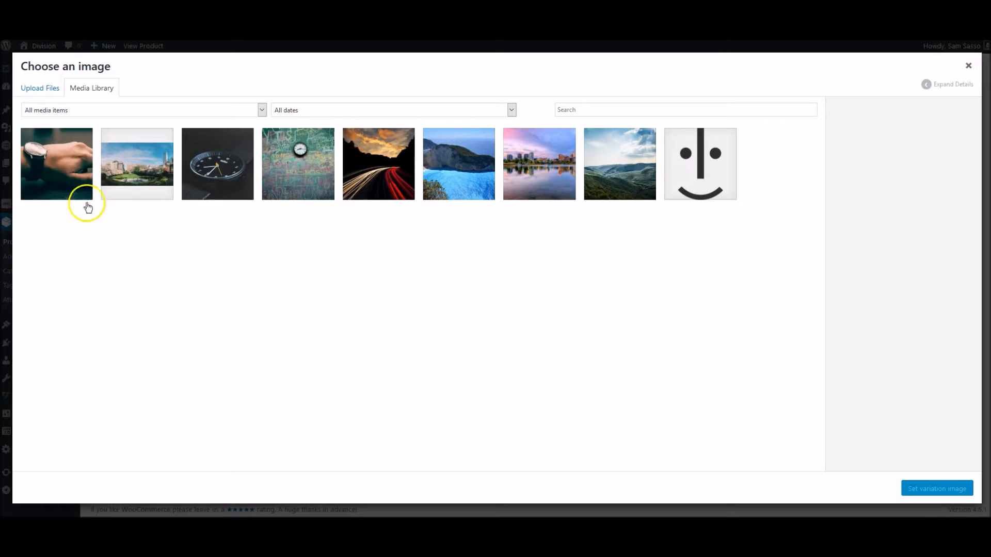
click(52, 164)
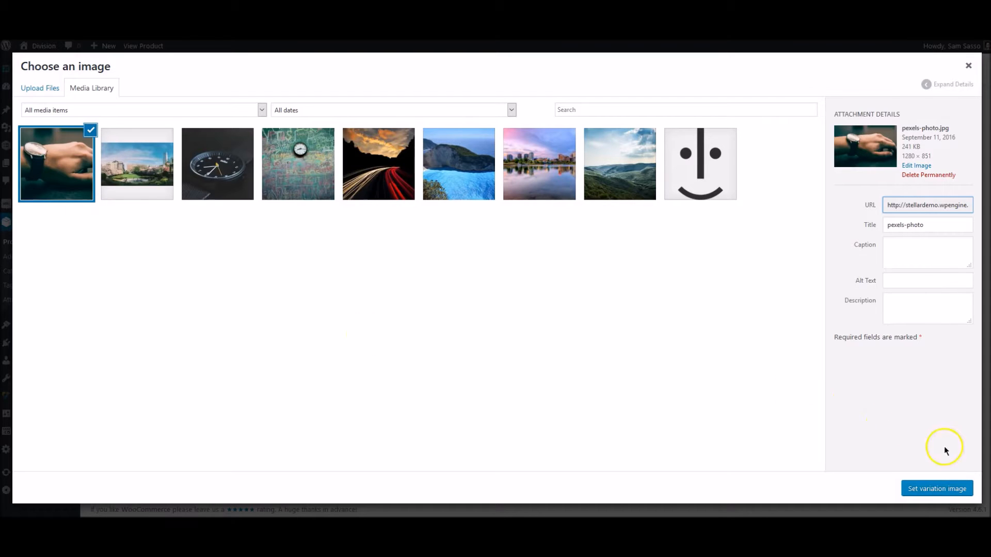
click(935, 496)
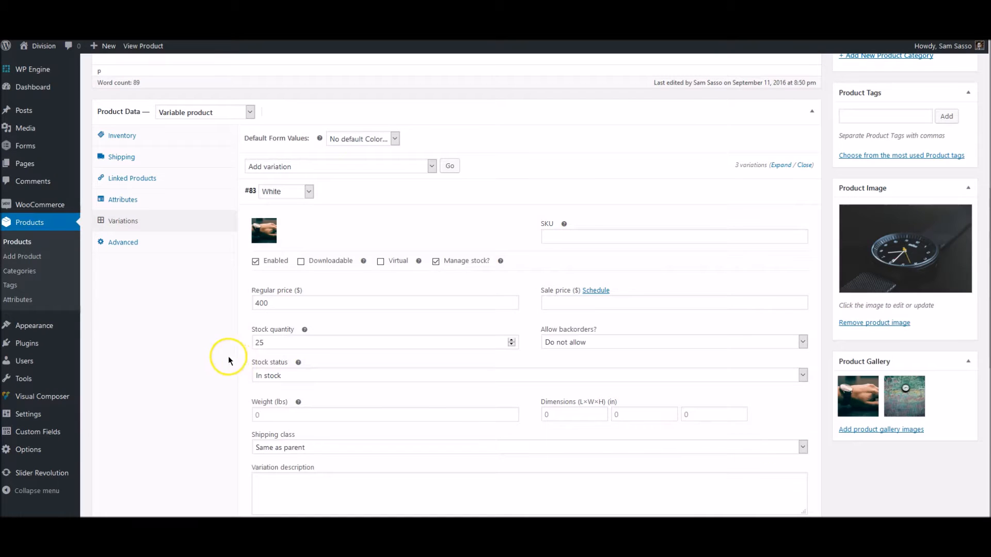
Set White's SKU to 001-WHT with a 350 sale from 2016-09-21 to 2016-09-30
click(570, 241)
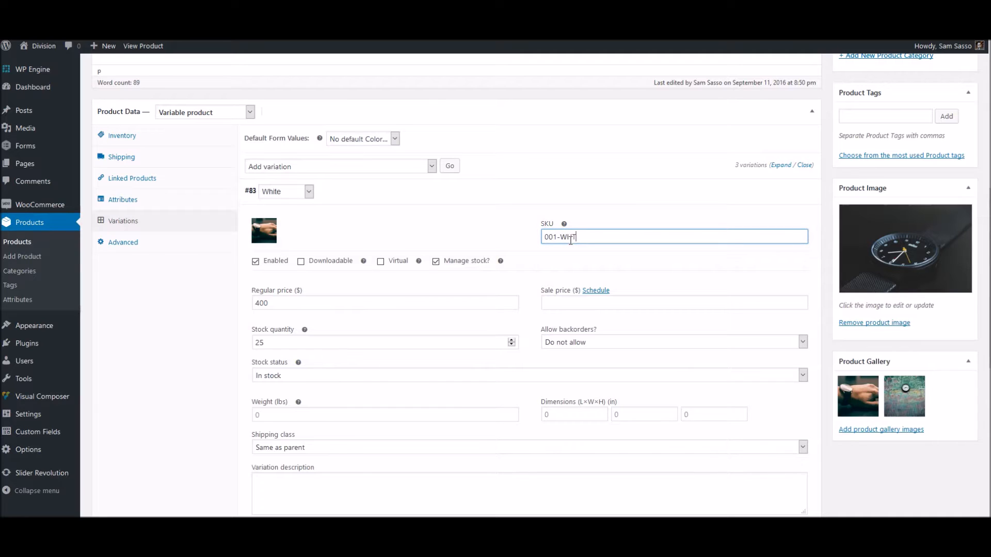
click(598, 290)
click(557, 302)
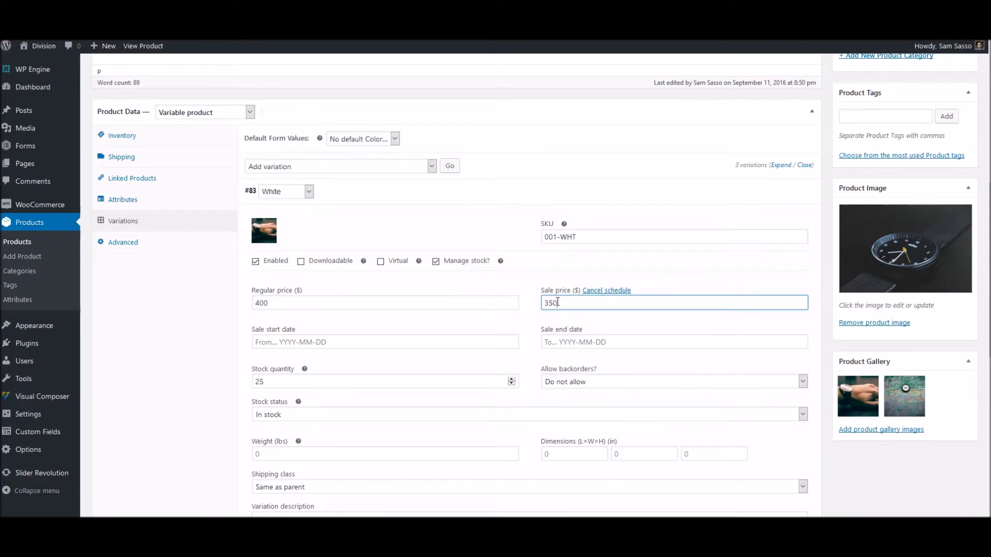
click(371, 339)
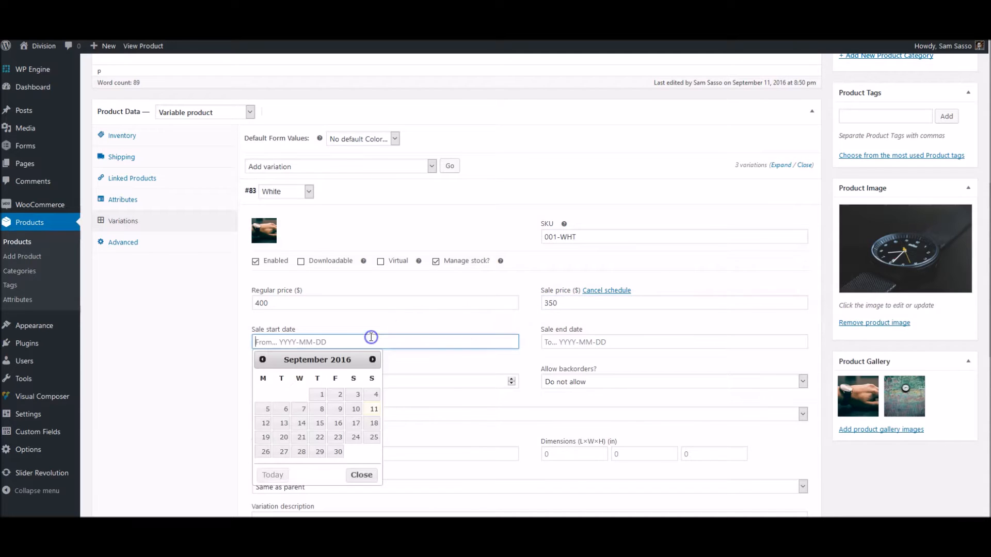
click(301, 437)
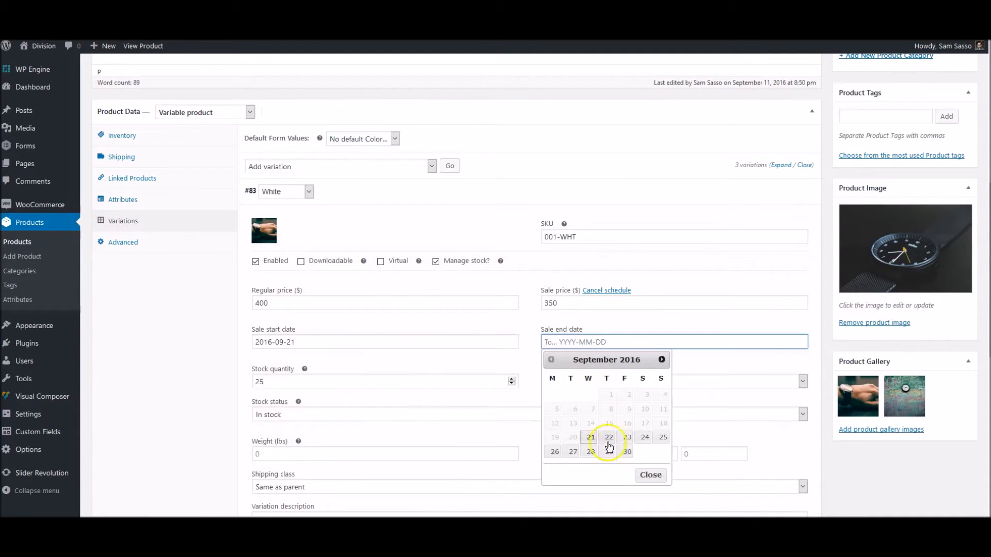
click(627, 452)
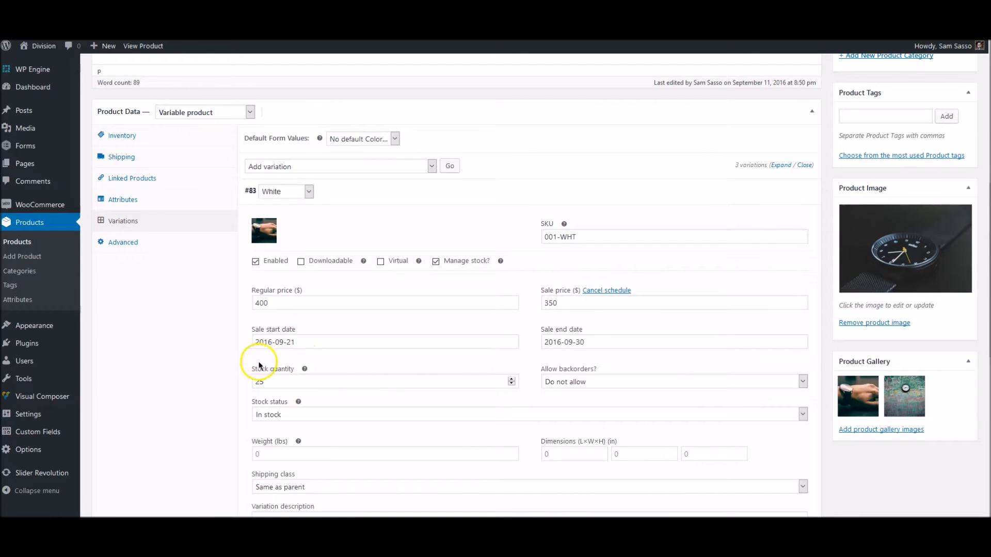
Keep backorders disallowed for White, then expand the Blue variation's details
scroll(237, 369, down, 1)
click(597, 323)
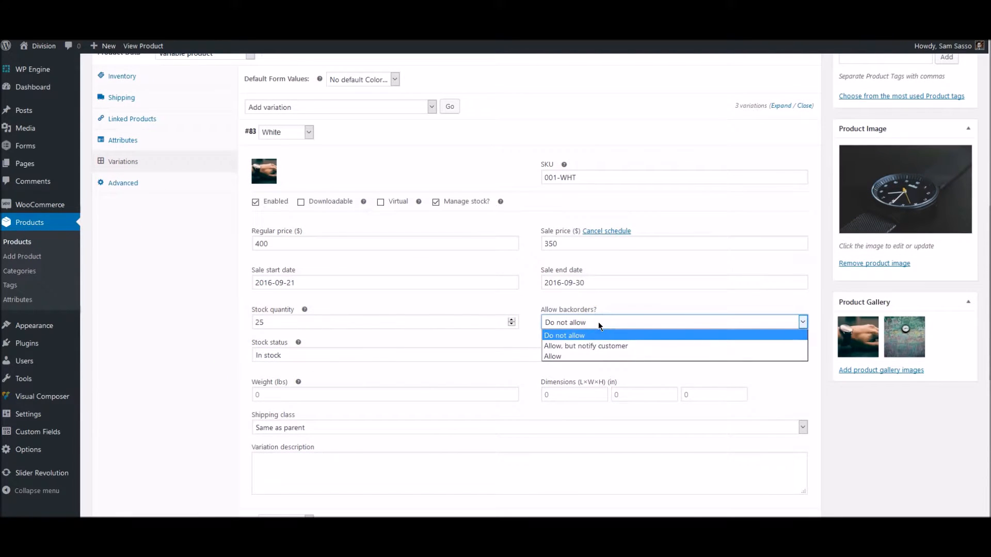
click(598, 322)
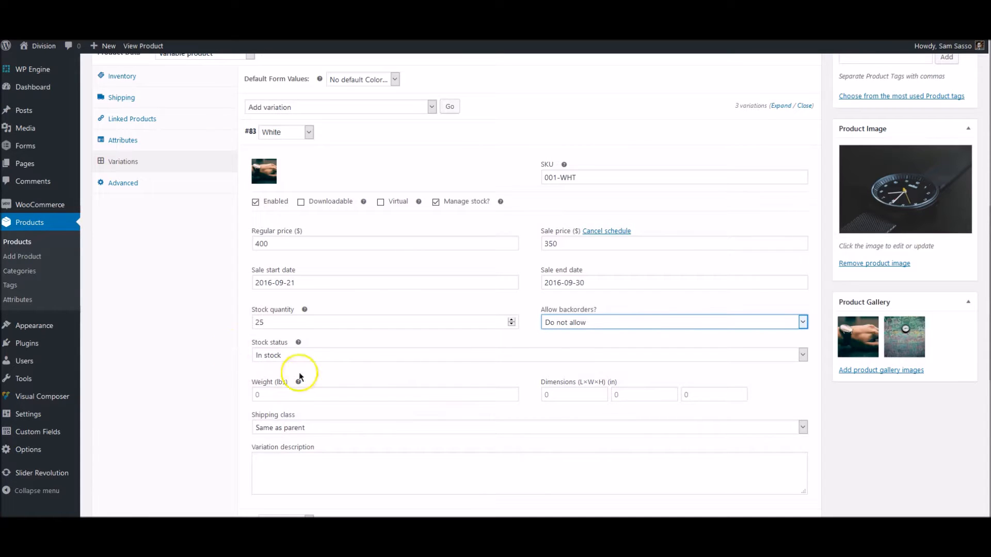
scroll(181, 329, up, 3)
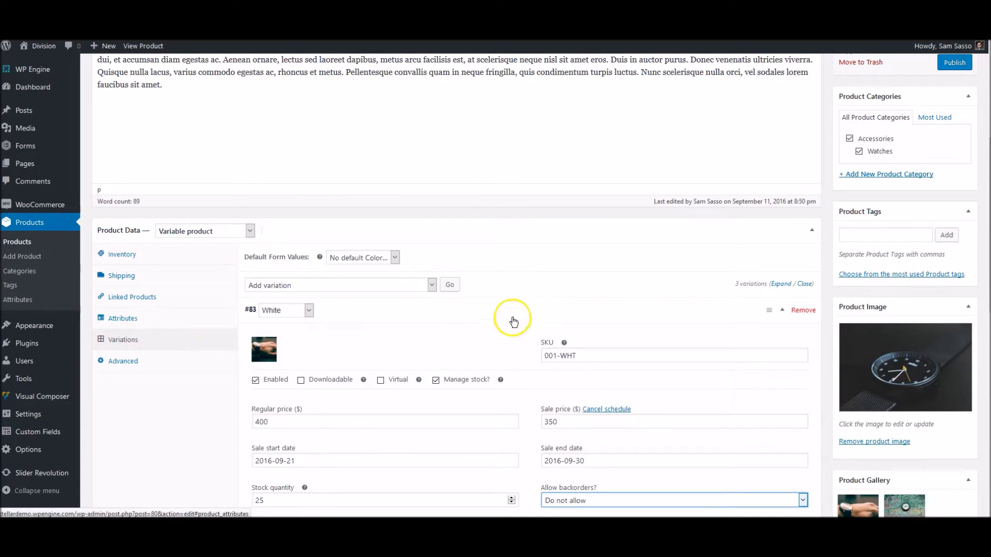
click(539, 313)
click(431, 338)
click(212, 379)
scroll(212, 378, down, 2)
Set the Blue variation's SKU to 001-BLUE and managed stock to 18, then save the variation changes
click(558, 267)
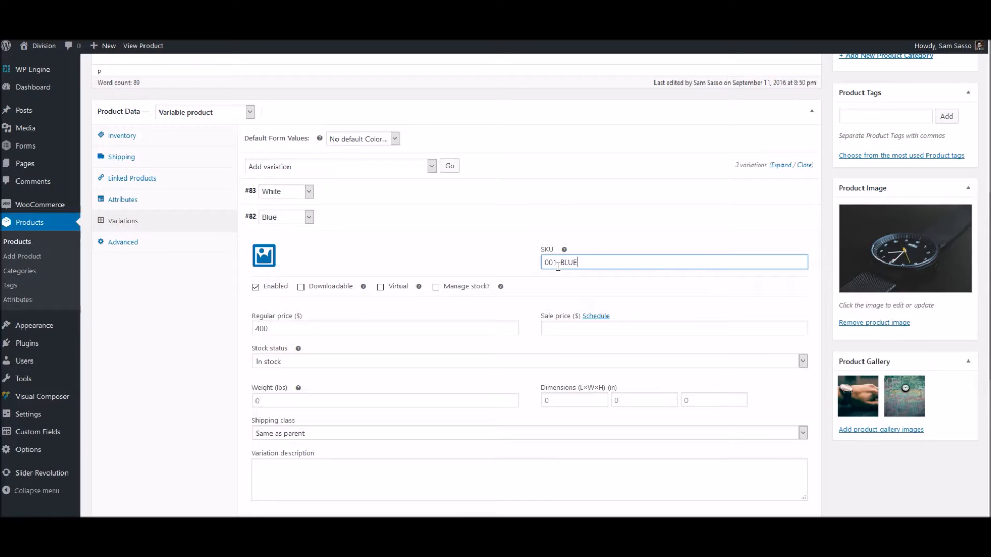
click(464, 285)
click(289, 371)
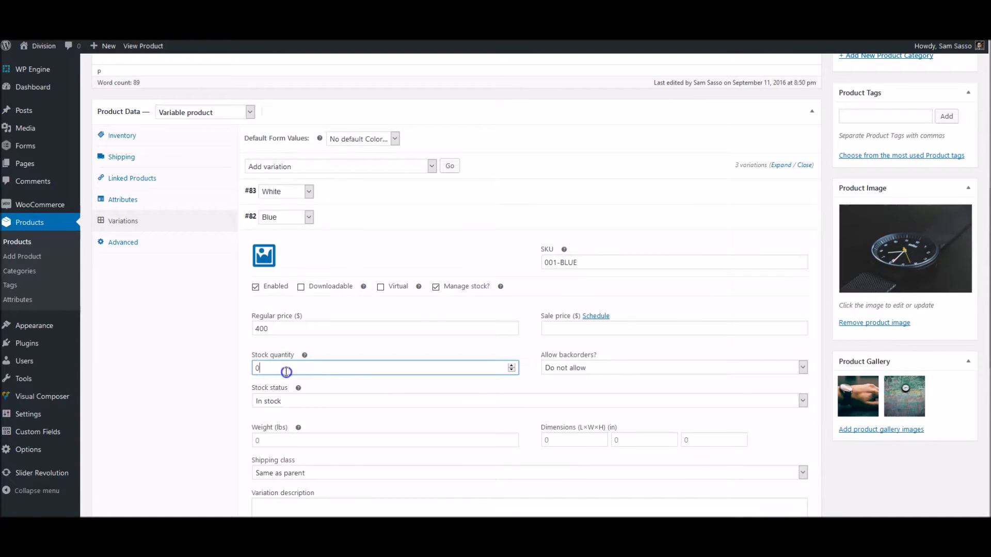
click(169, 350)
scroll(170, 354, down, 1)
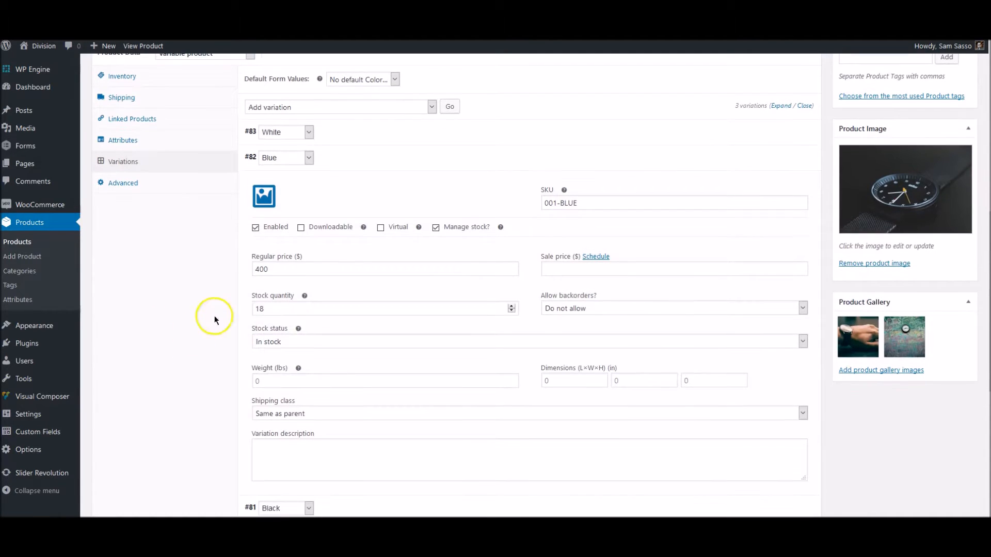
scroll(211, 346, down, 3)
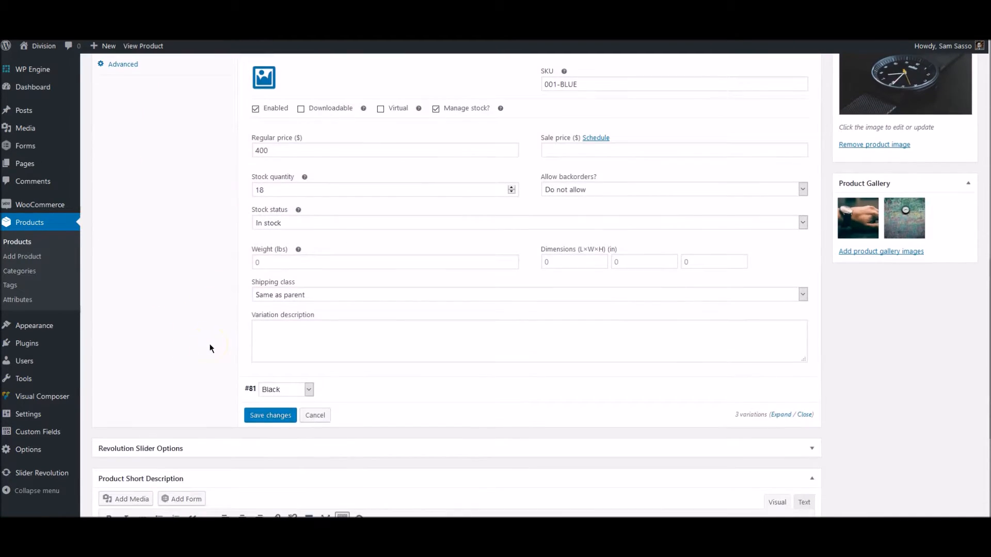
click(266, 356)
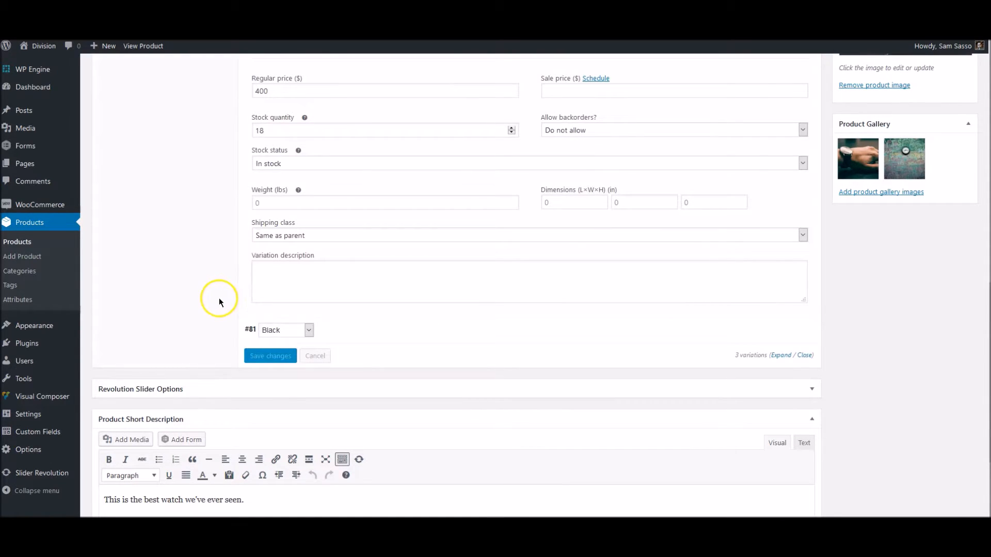
scroll(221, 298, up, 2)
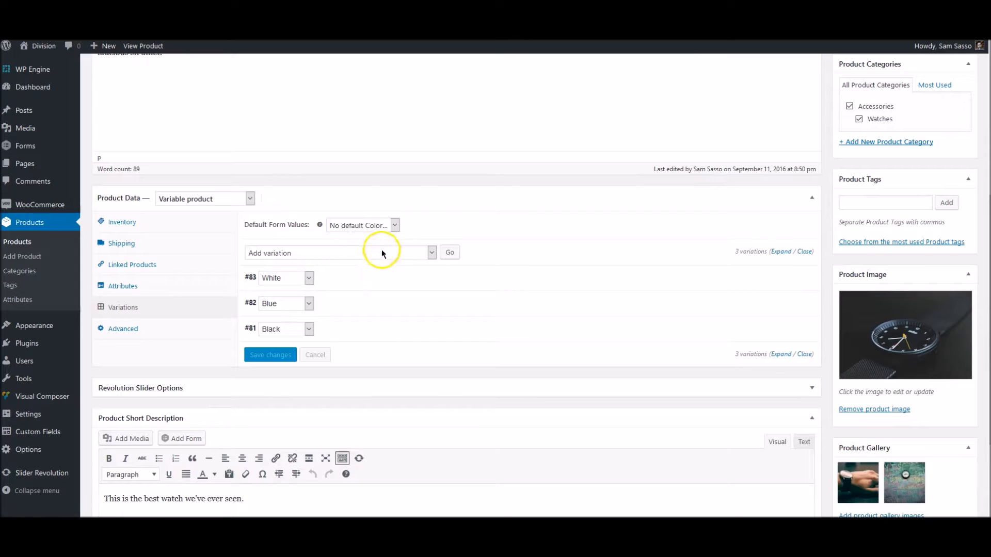
Leave the default Color form value unset and publish The Best Watch Ever
click(347, 225)
click(358, 226)
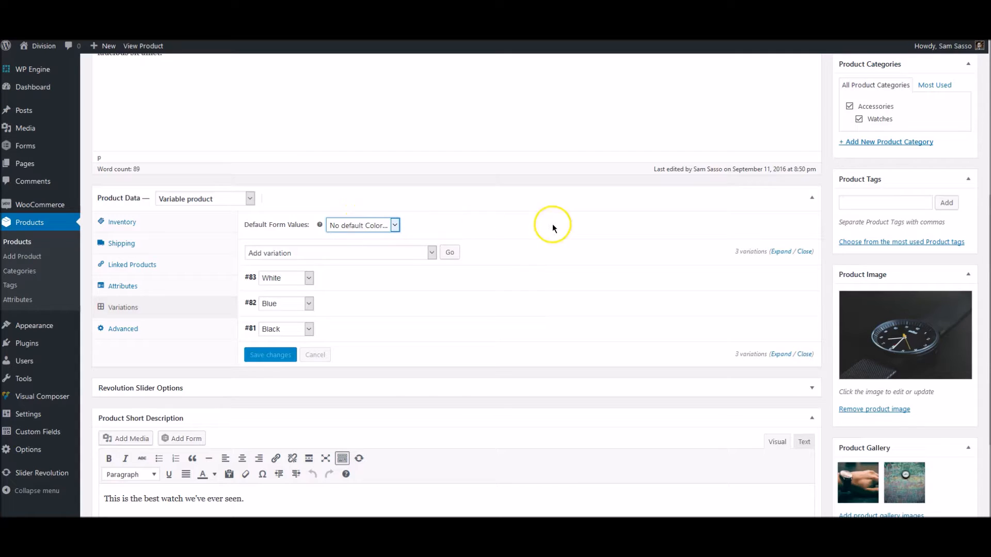
scroll(574, 228, down, 3)
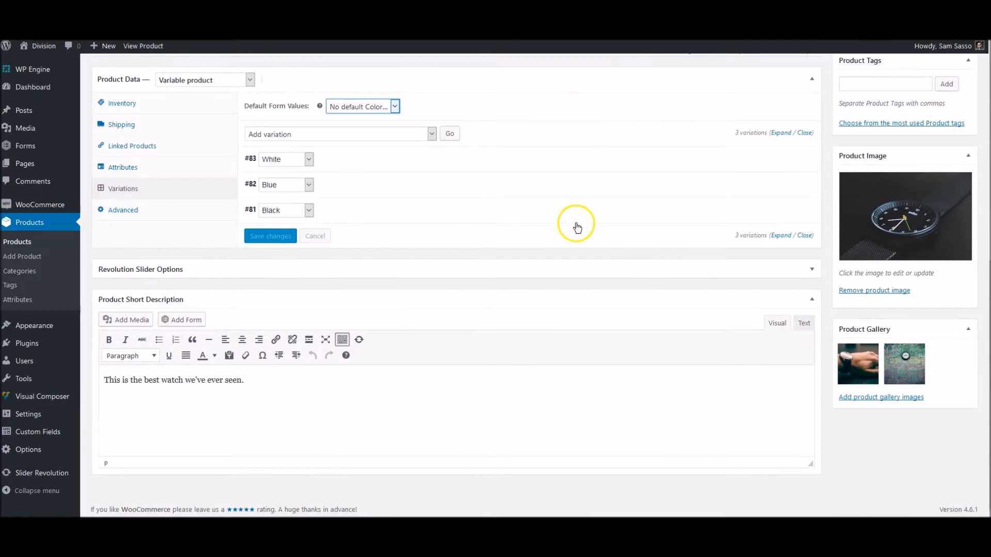
scroll(577, 227, up, 8)
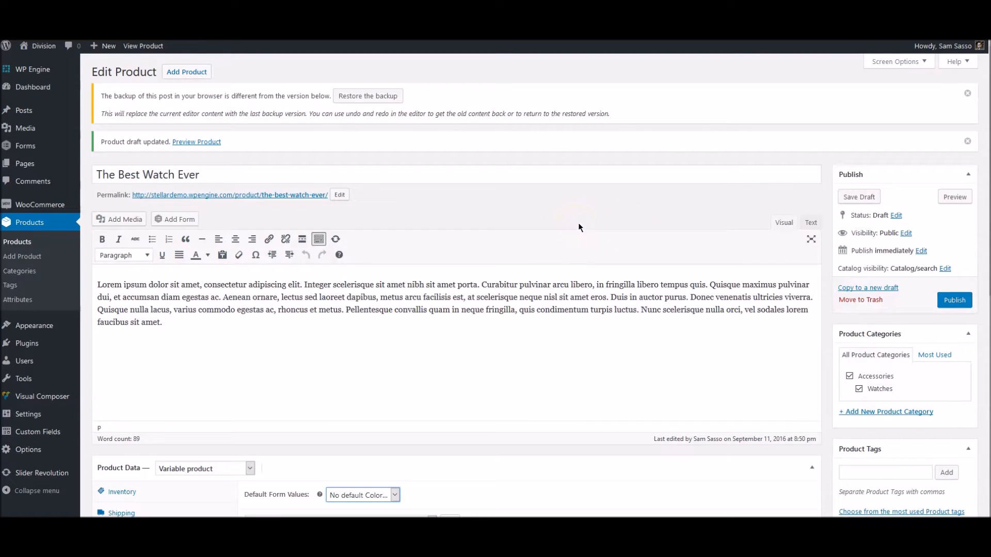
click(956, 300)
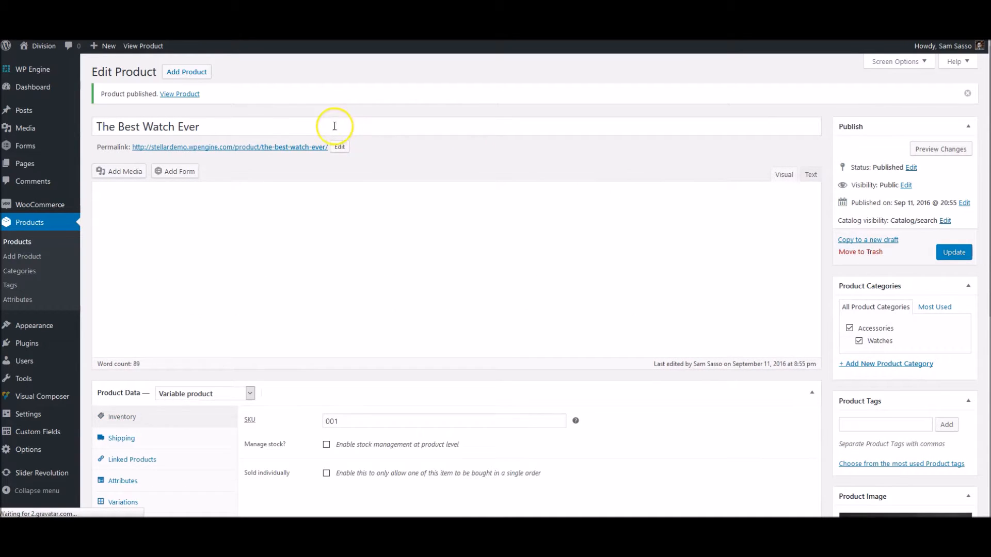
Open The Best Watch Ever's store page and browse its wrist watch, clock and black watch gallery photos
click(271, 194)
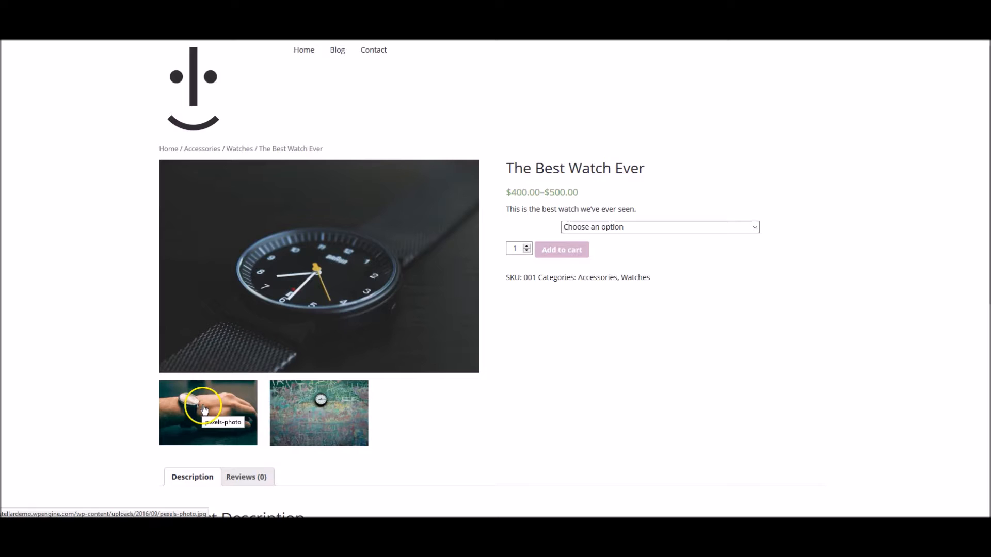
click(233, 401)
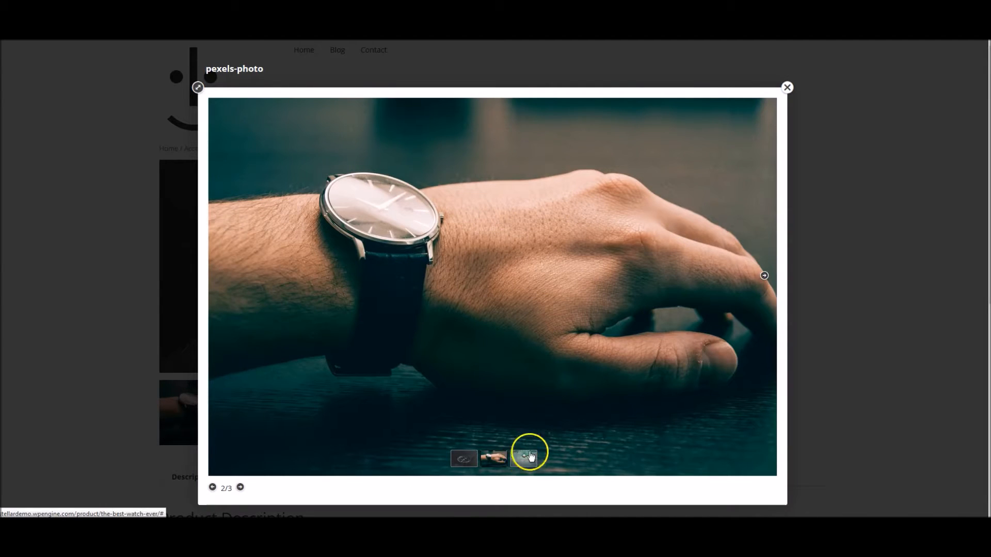
click(762, 275)
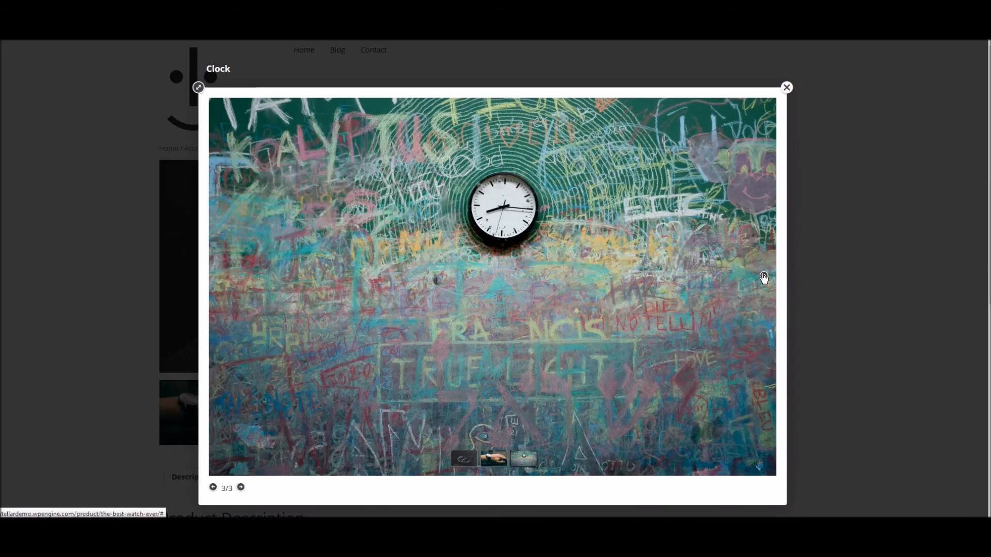
click(763, 277)
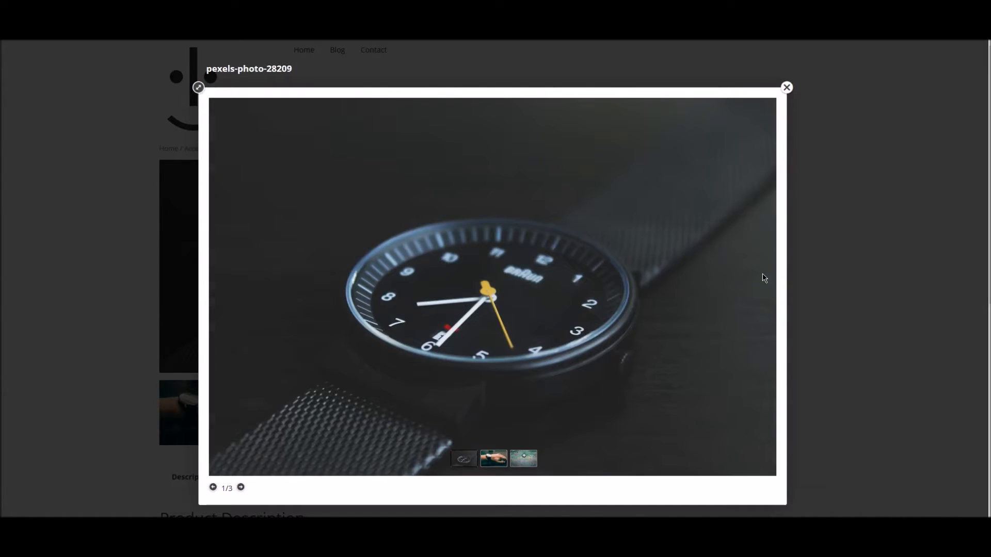
click(787, 87)
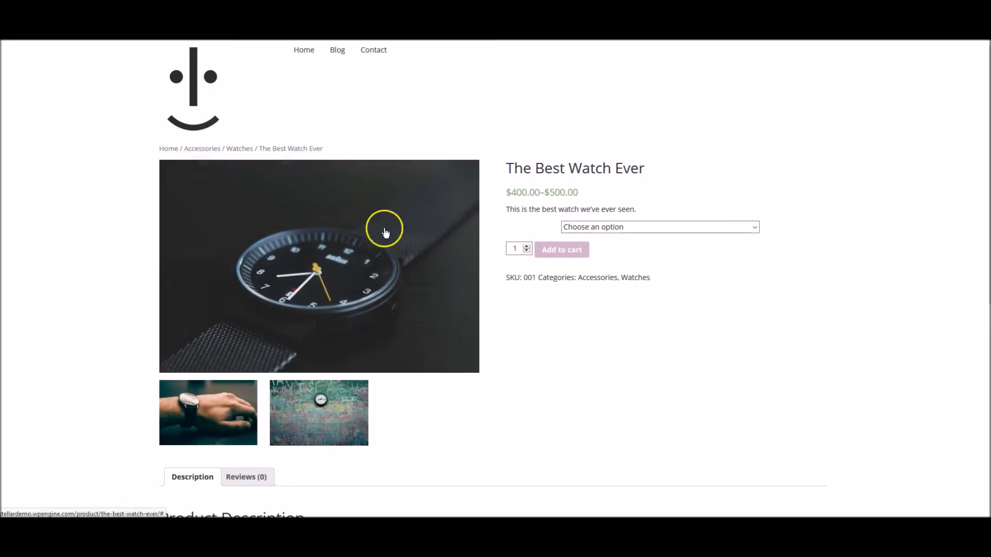
click(117, 265)
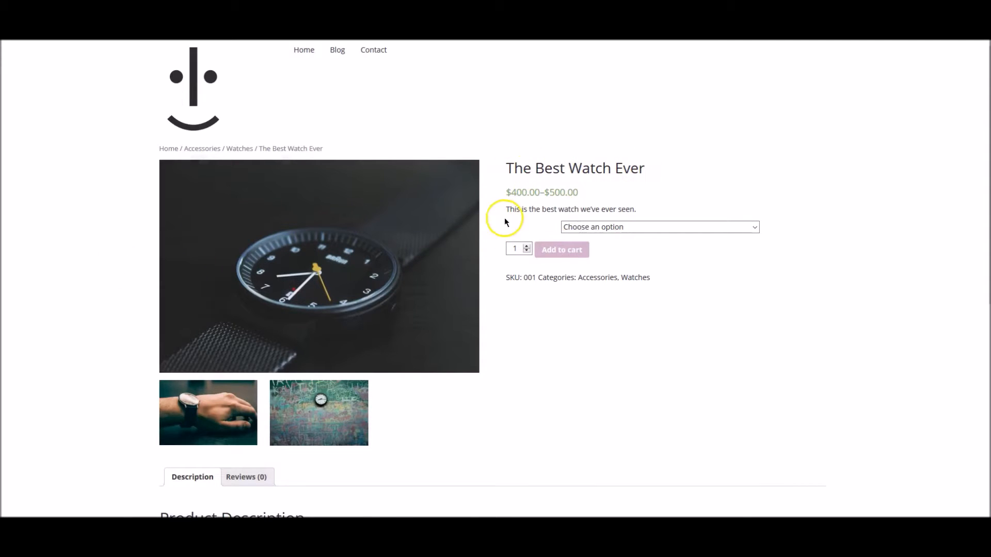
Select text in the product description, then try the Black and White colour variations
triple_click(612, 209)
double_click(611, 209)
mouse_move(537, 230)
mouse_down()
mouse_move(502, 226)
mouse_move(530, 234)
mouse_up()
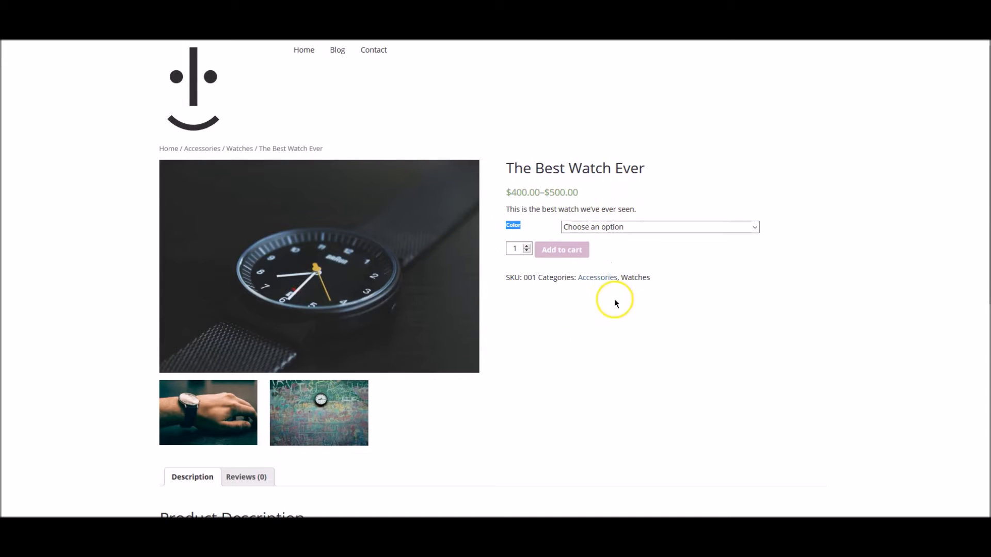
click(632, 226)
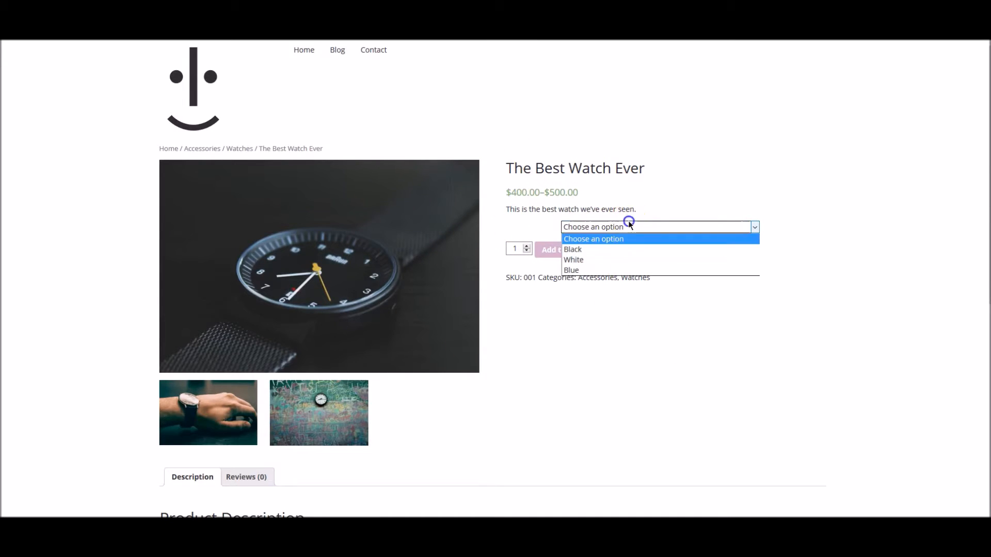
click(628, 250)
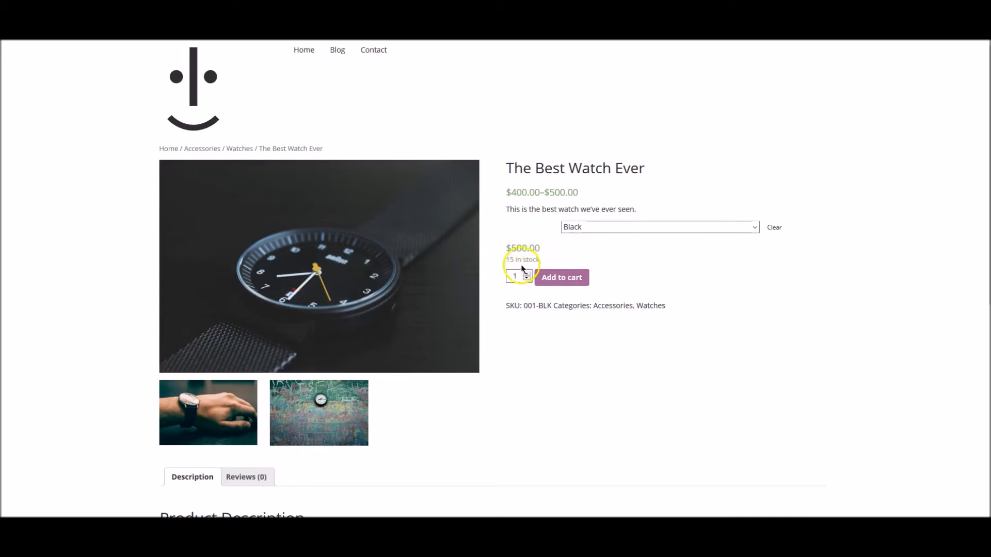
click(635, 226)
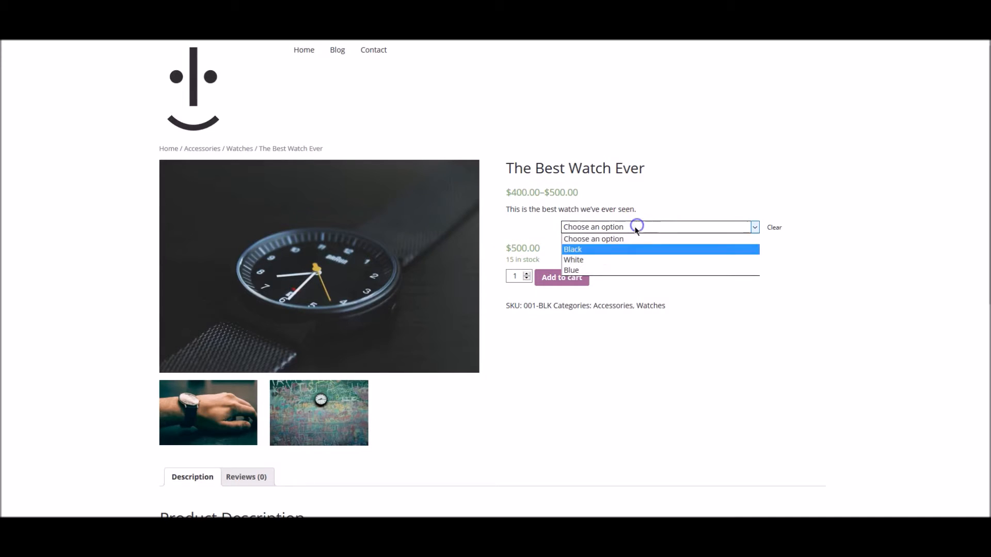
click(577, 262)
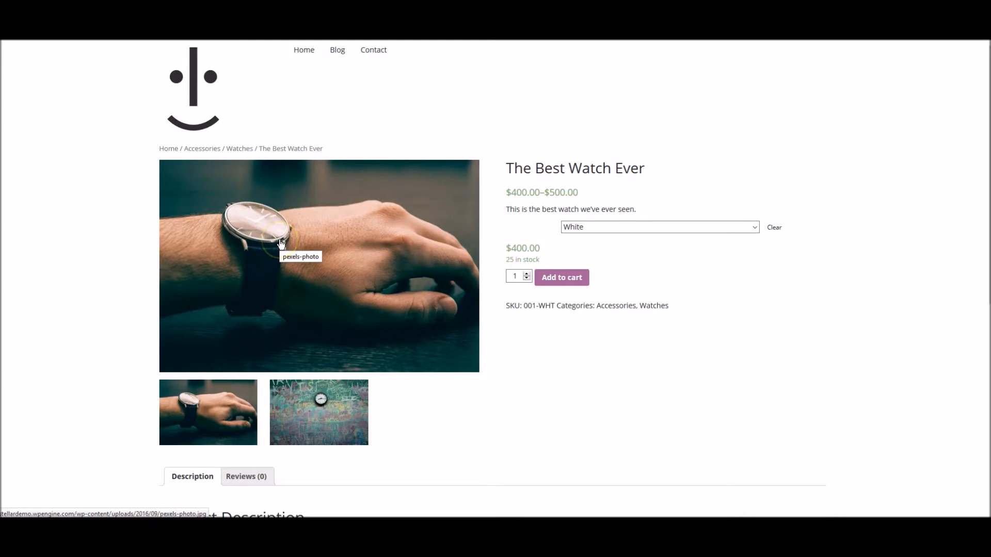
Settle on the Blue variation ($400.00, 18 in stock) and check the quantity of 1
click(586, 228)
click(579, 267)
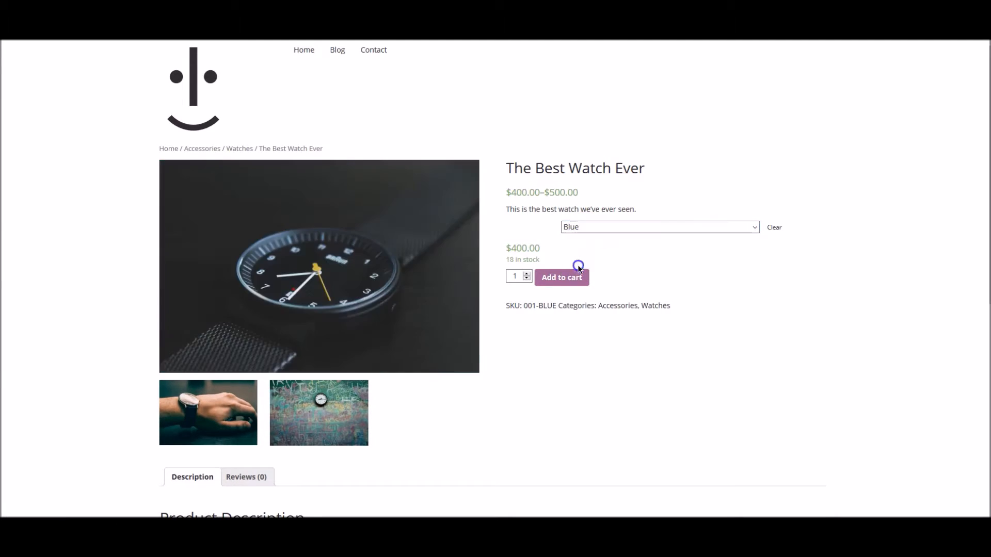
click(587, 229)
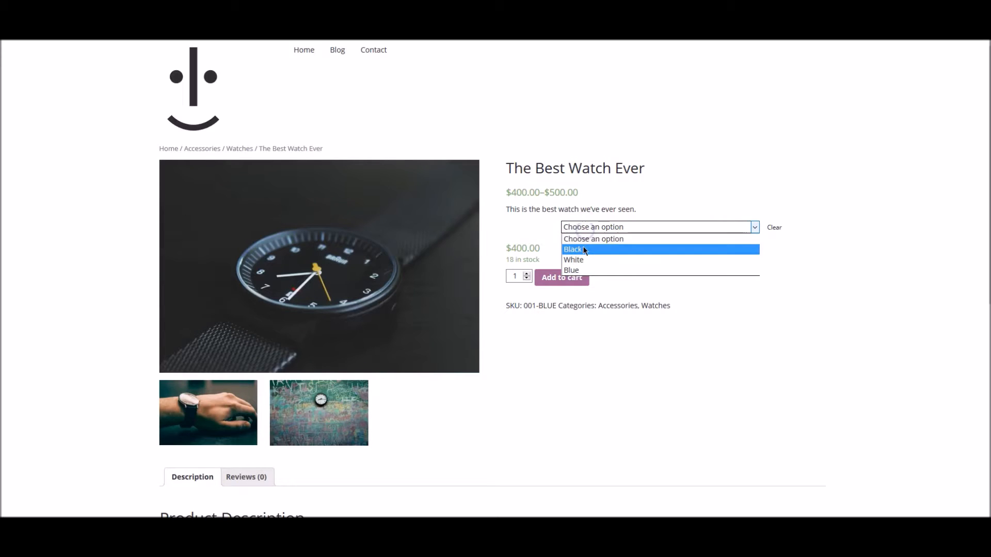
click(583, 250)
click(577, 229)
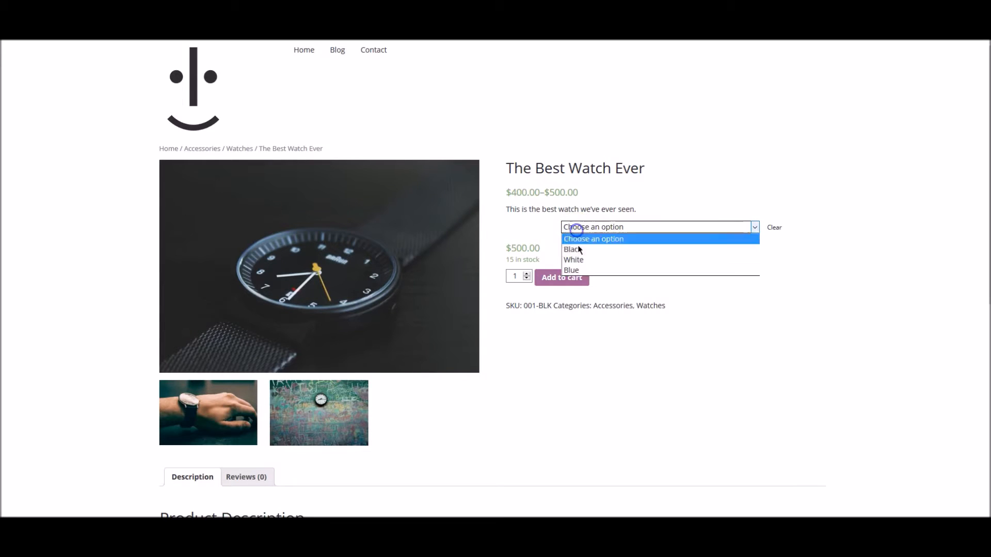
click(580, 267)
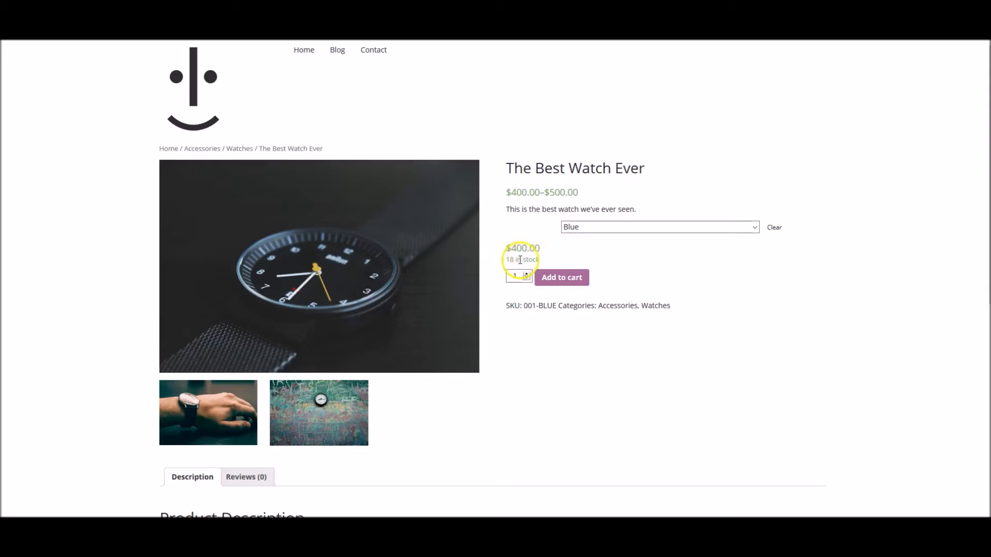
drag(516, 276, 509, 277)
click(544, 306)
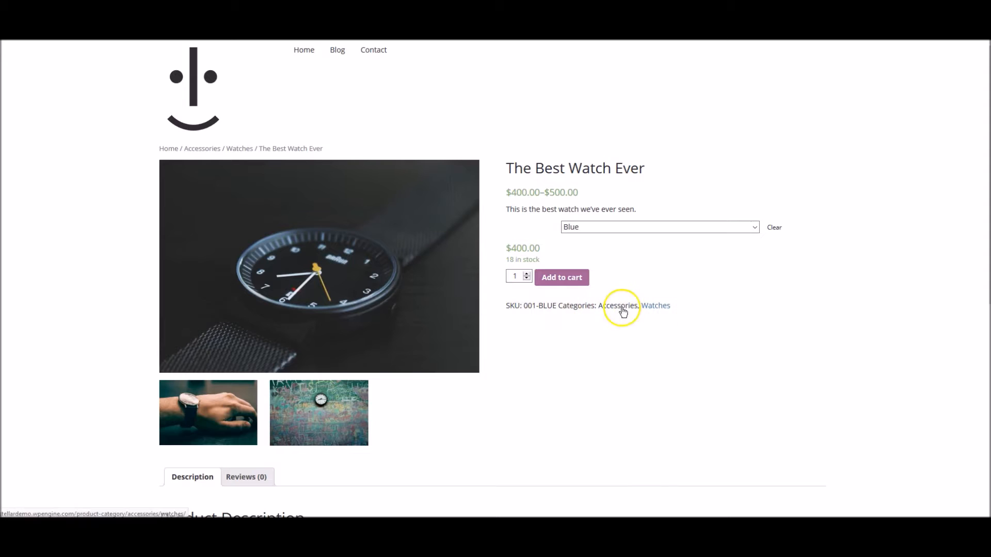
Look over the product's Reviews tab, then add the Blue watch to the cart
scroll(593, 343, down, 2)
scroll(587, 343, down, 2)
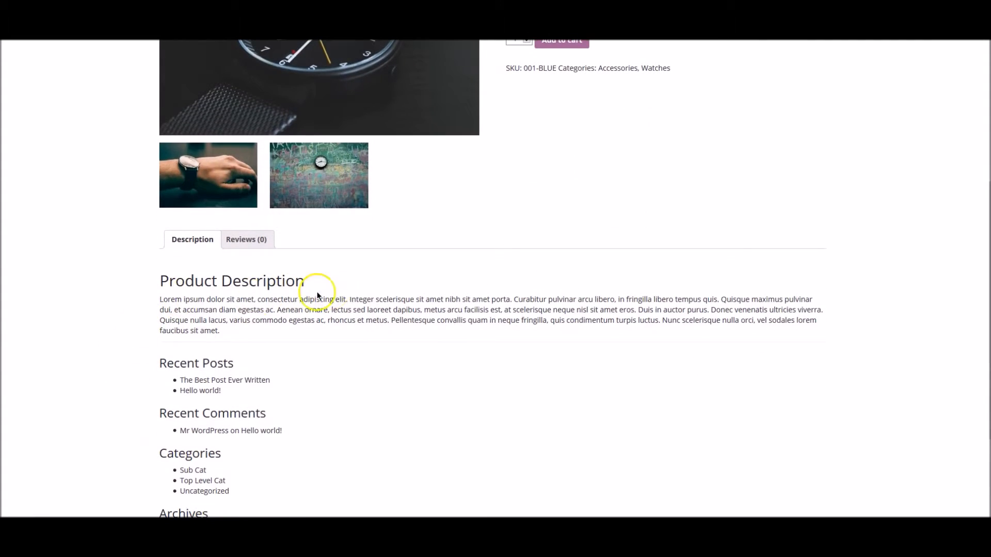
scroll(444, 397, down, 1)
scroll(444, 397, down, 2)
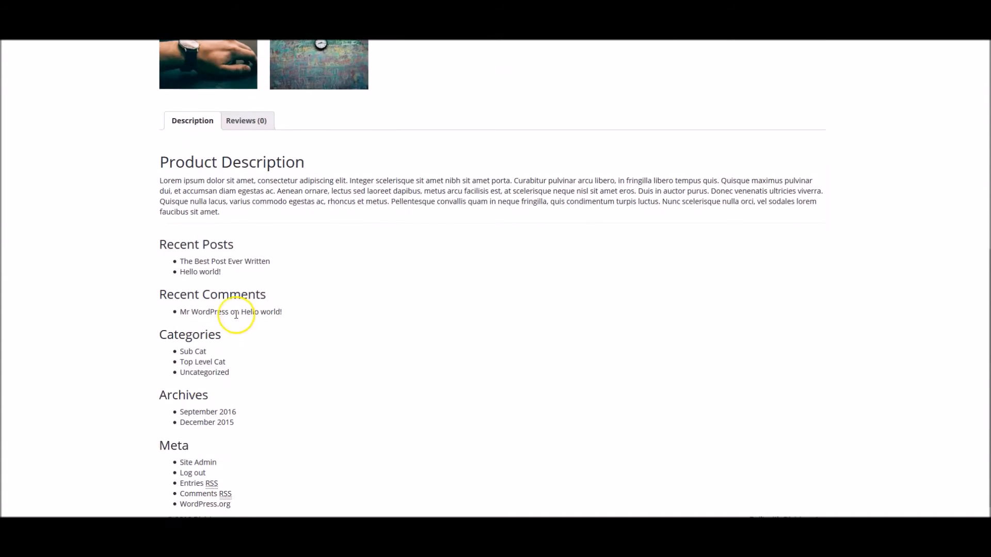
scroll(345, 379, up, 4)
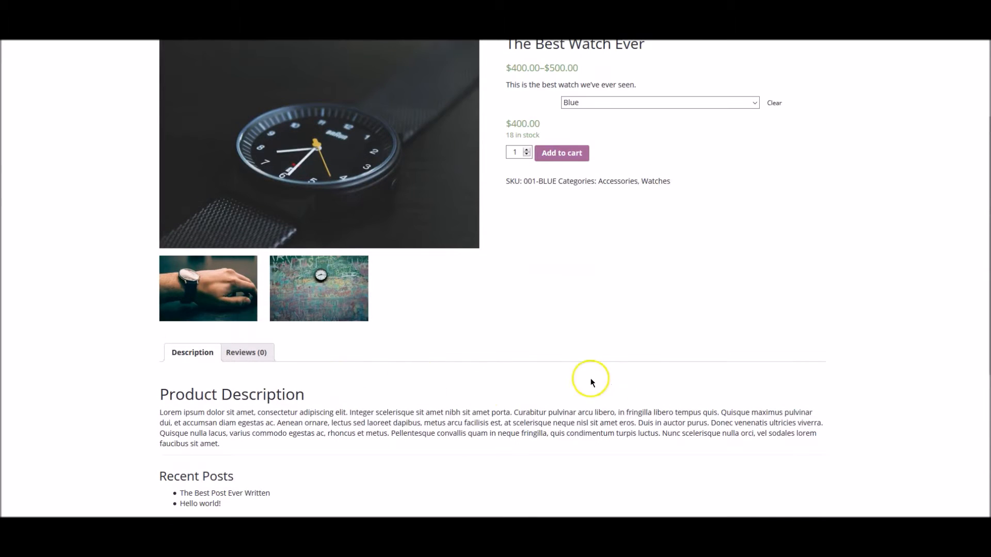
click(246, 353)
scroll(120, 382, down, 1)
scroll(120, 382, down, 1)
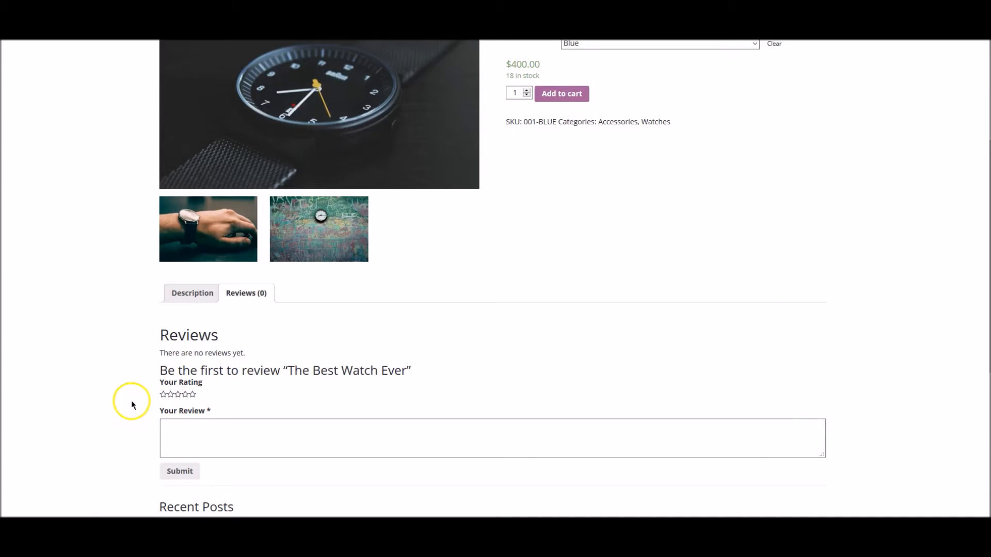
scroll(123, 382, up, 4)
click(570, 278)
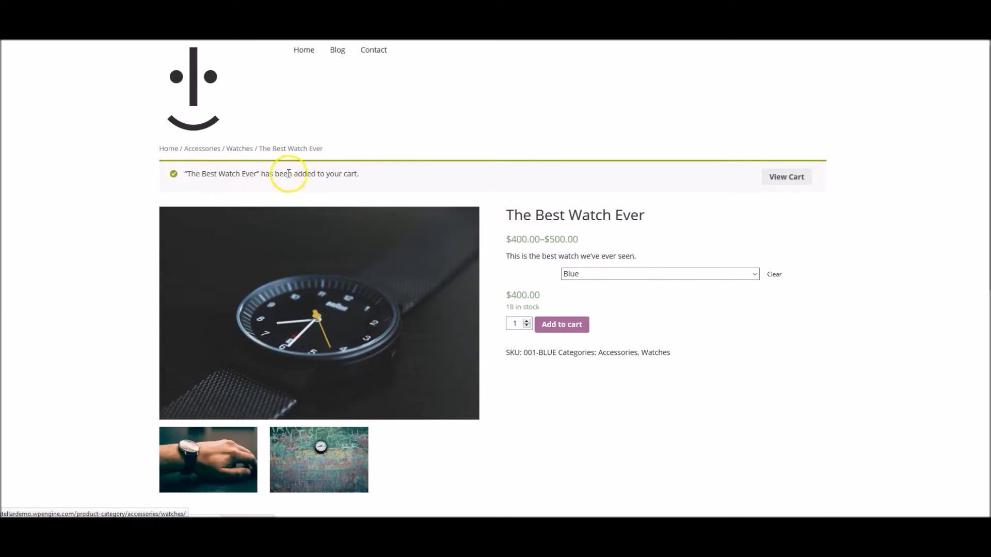
Open the cart showing the Blue watch at $400.00 with a $415.00 total, and try the coupon field
click(791, 178)
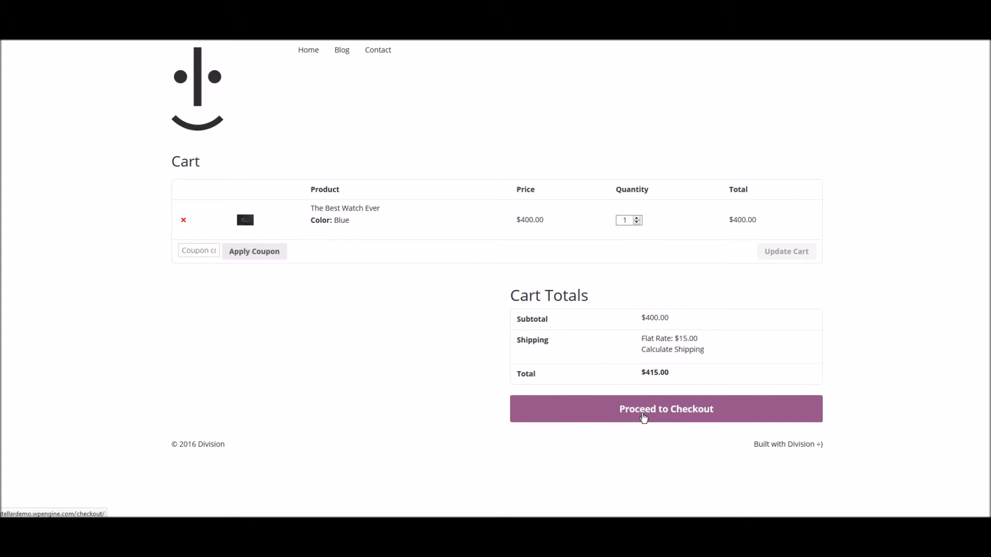
click(206, 251)
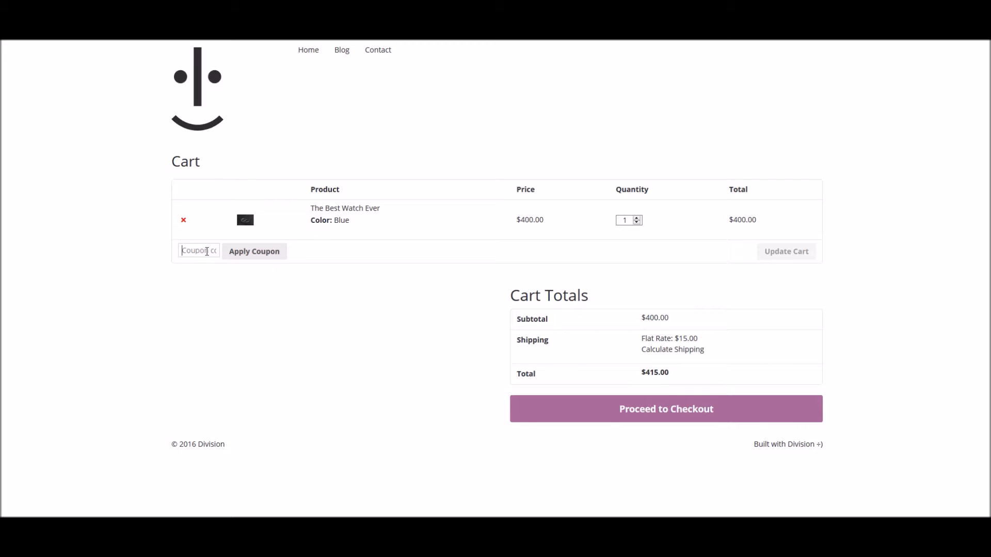
click(274, 288)
click(195, 251)
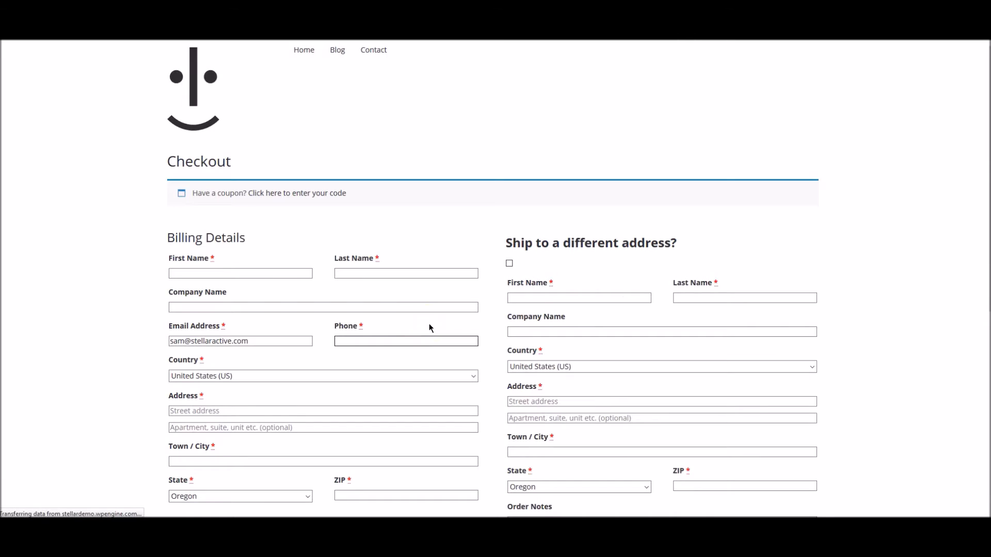
Reveal the checkout coupon box and review the $415.00 order summary and payment options
scroll(348, 303, down, 6)
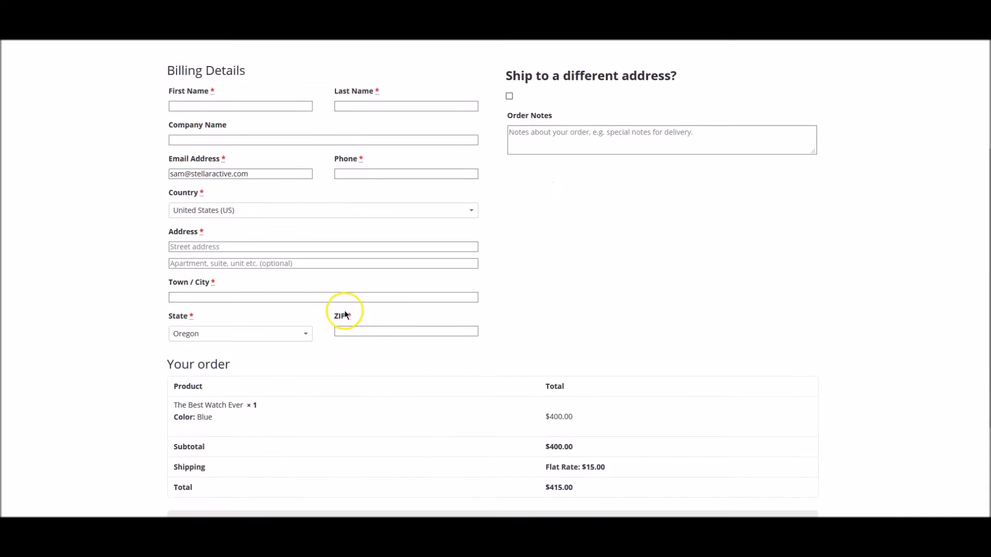
scroll(116, 319, up, 5)
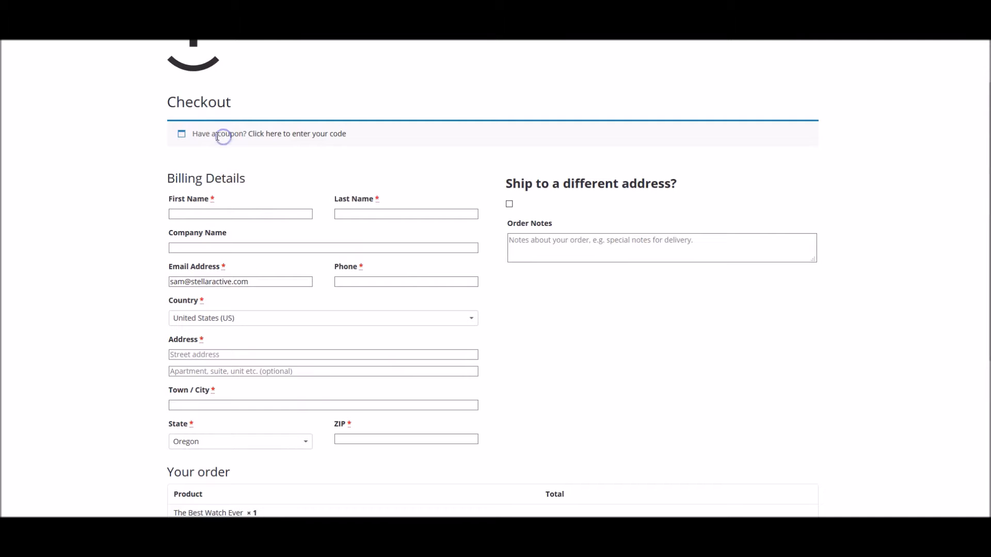
click(284, 133)
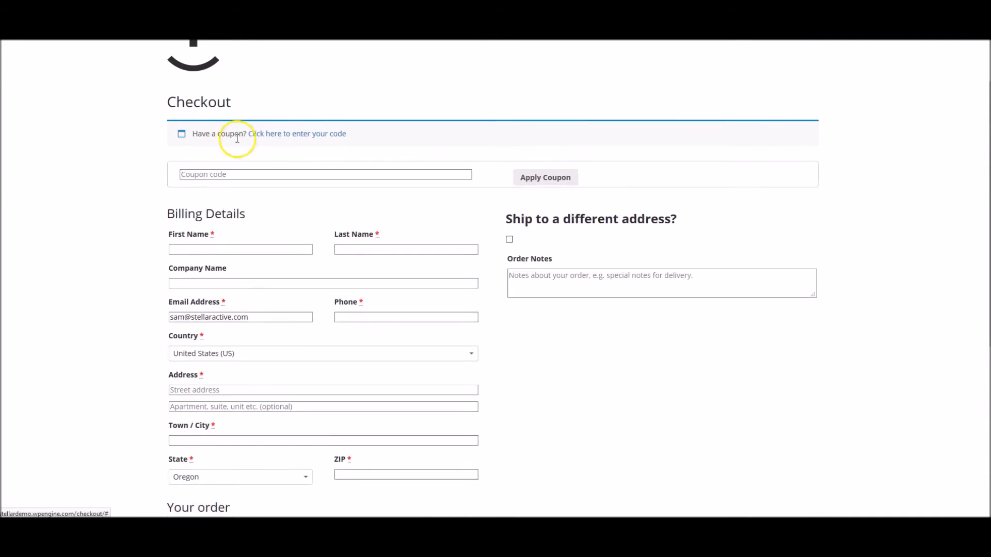
scroll(110, 271, down, 5)
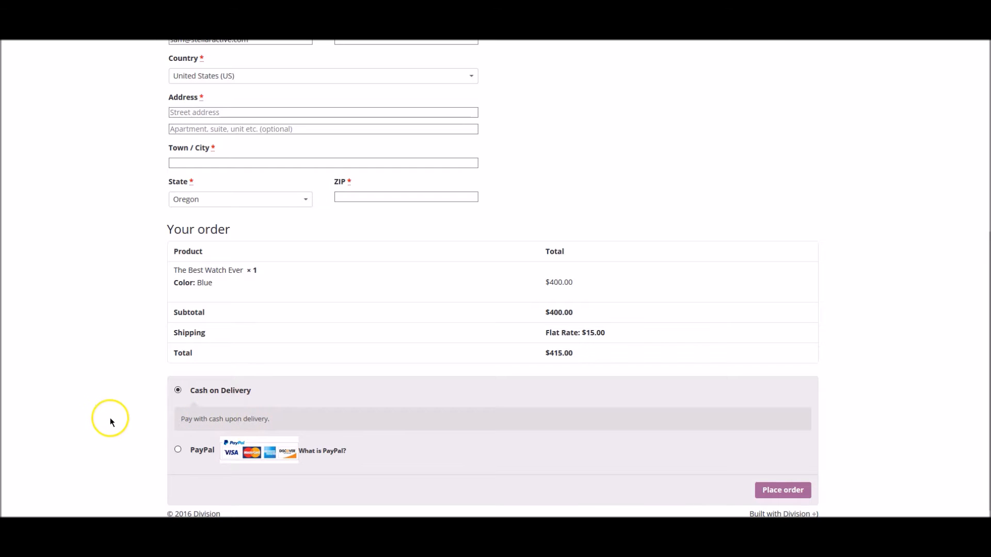
scroll(109, 416, up, 6)
Enter the billing first name, last name, company name and phone number
click(243, 271)
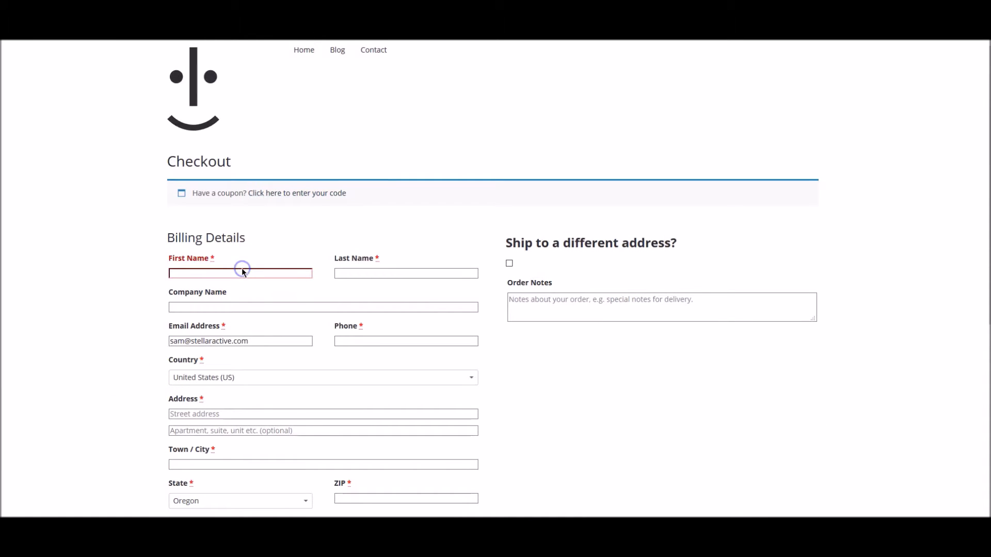
click(226, 269)
key(Tab)
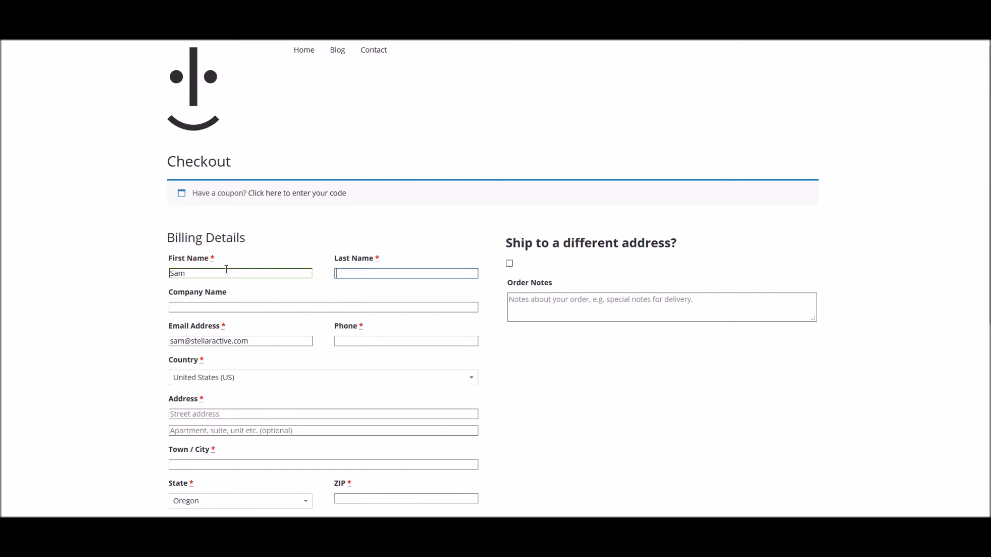
key(Tab)
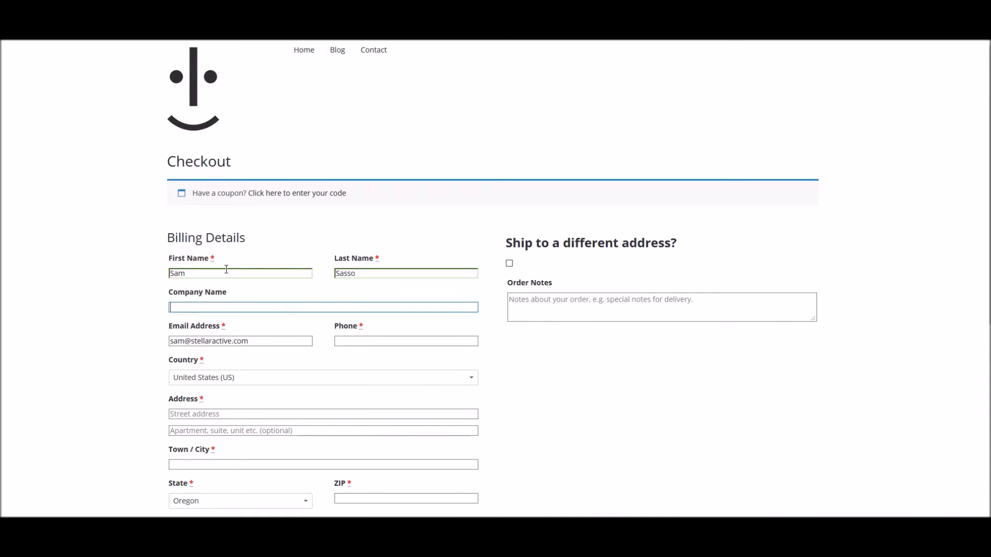
scroll(128, 351, down, 2)
click(349, 284)
text(555)
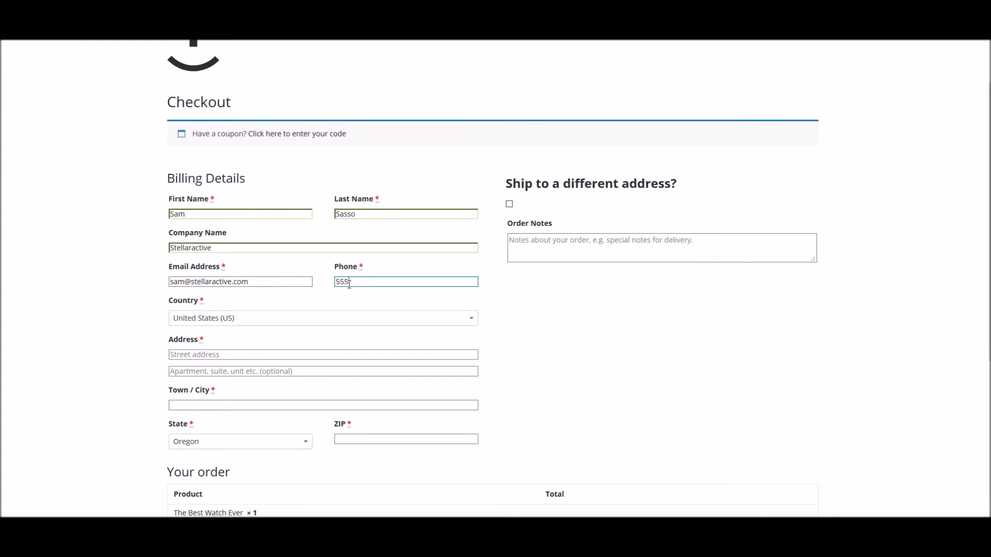
text(-555-5555)
Fill in the billing street address, town/city and ZIP, leaving 'Ship to a different address' off
scroll(126, 286, down, 1)
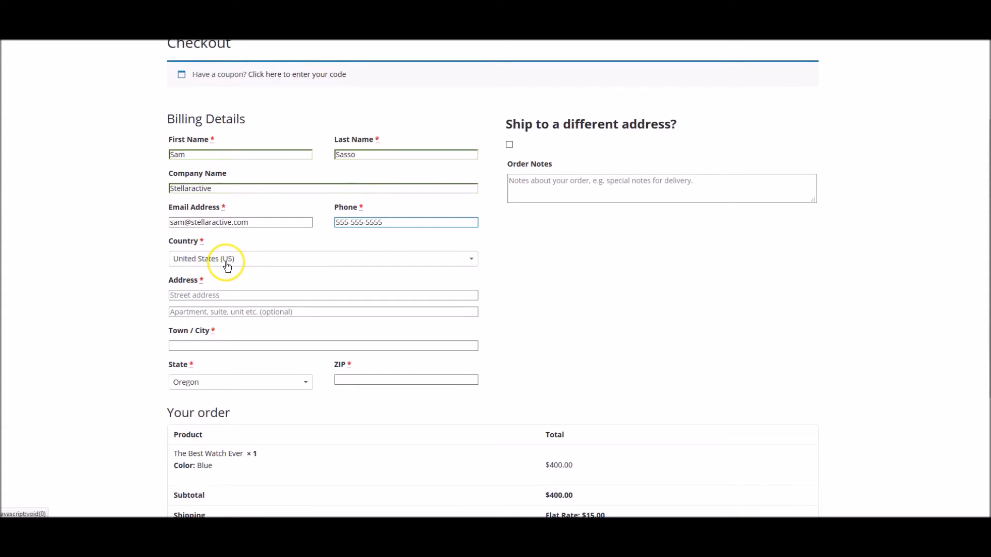
click(182, 293)
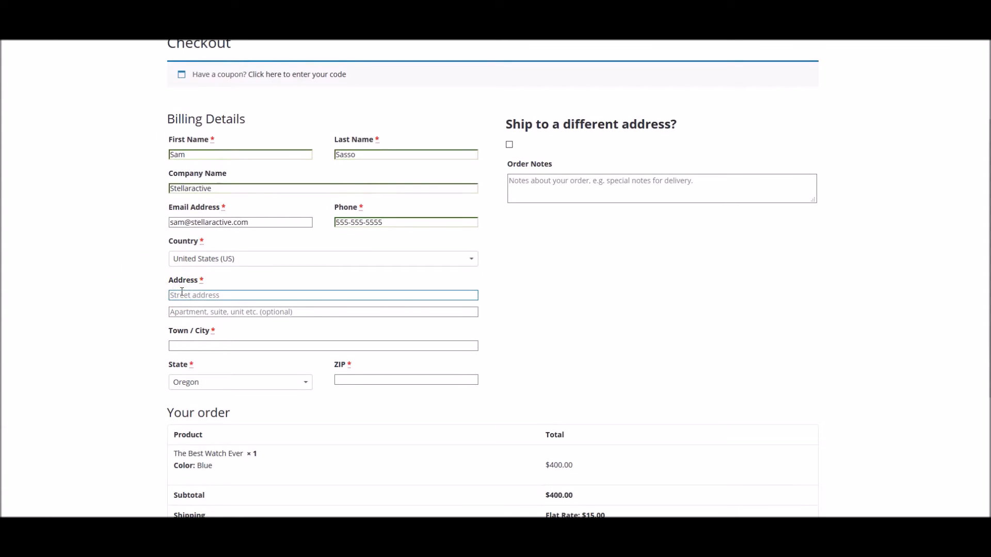
key(Tab)
key(Tab)
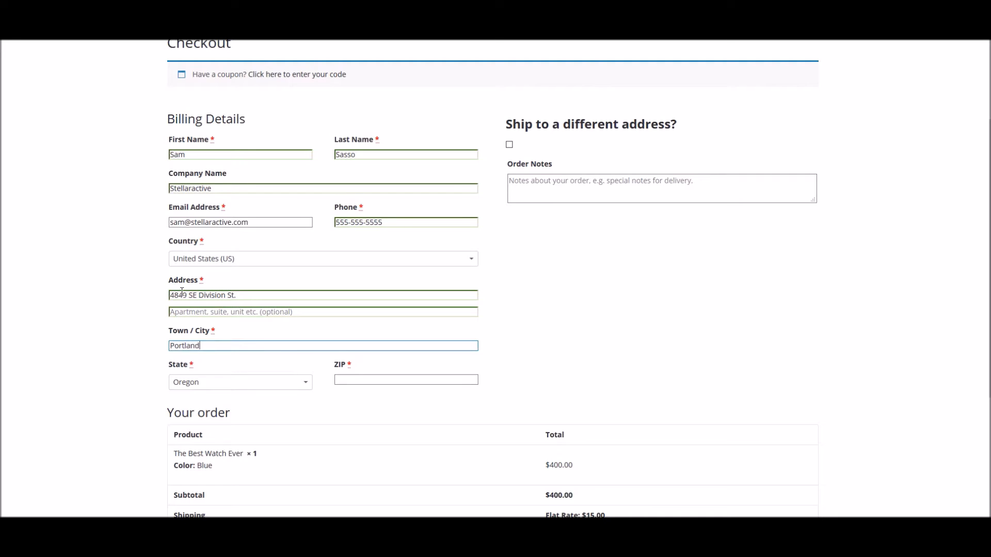
key(Tab)
key(Tab)
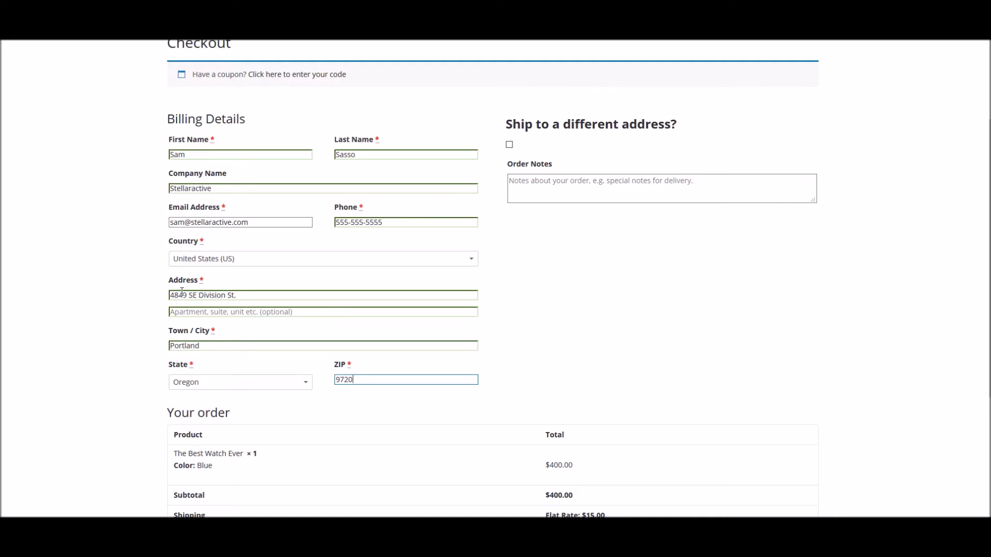
click(84, 262)
click(510, 146)
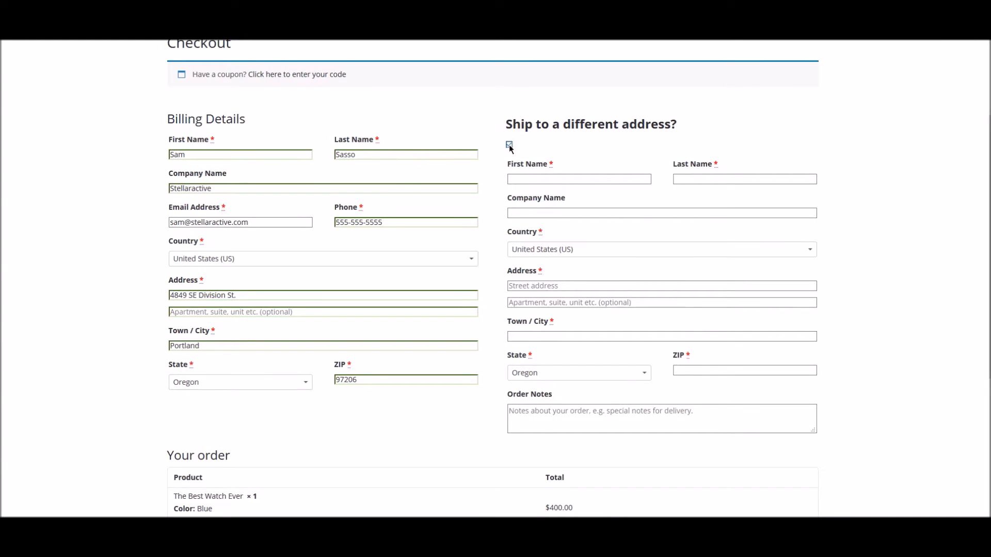
click(509, 145)
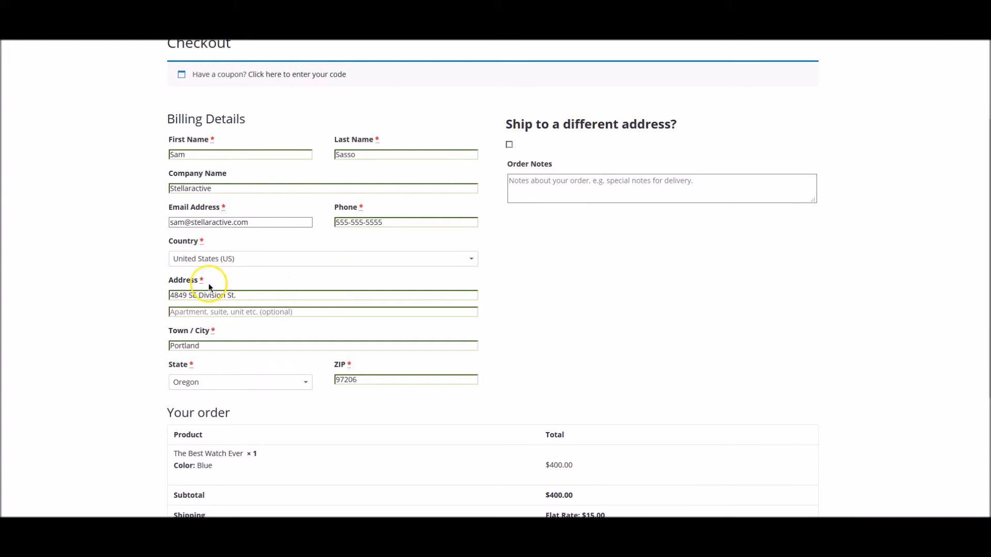
scroll(119, 296, down, 4)
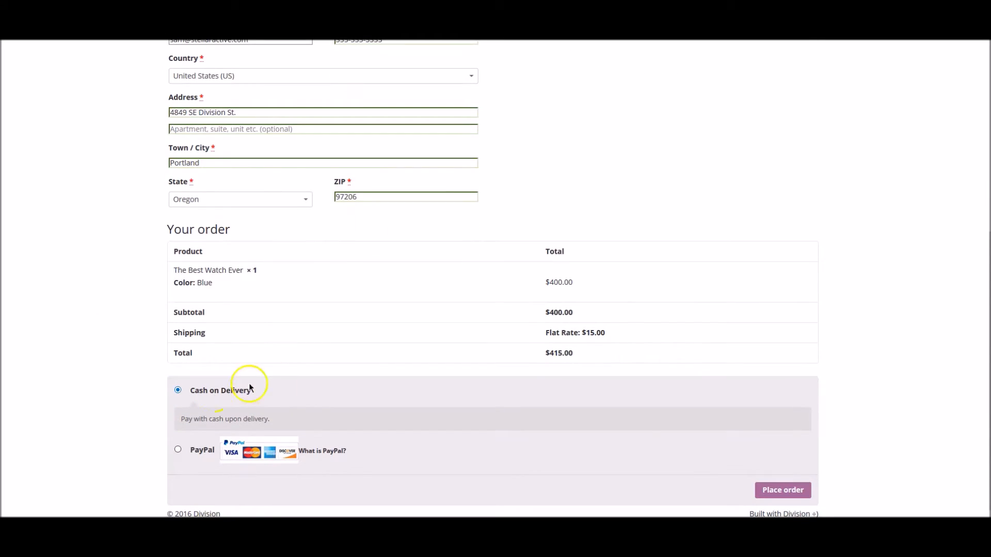
Place the $415.00 Cash on Delivery order and look over the order-received page
click(763, 484)
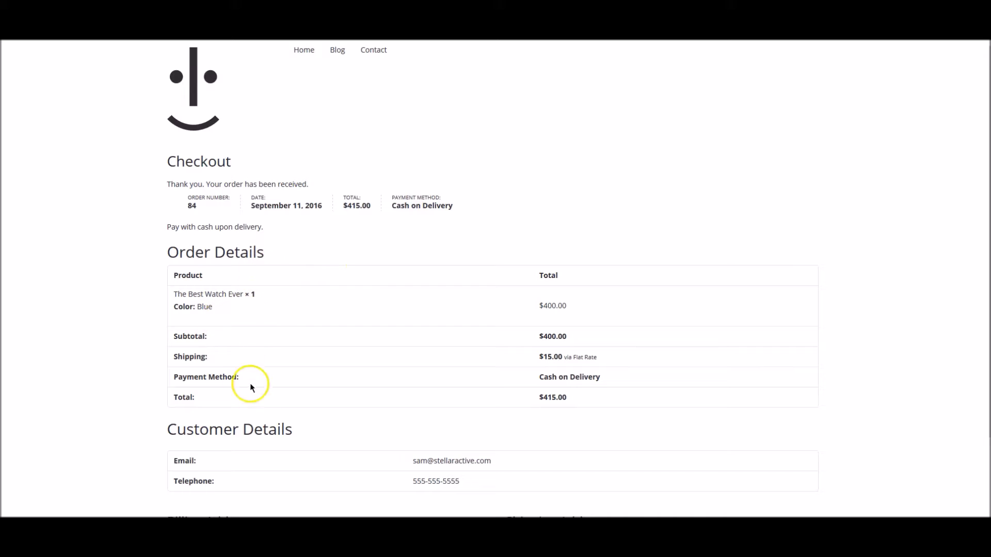
scroll(205, 319, down, 2)
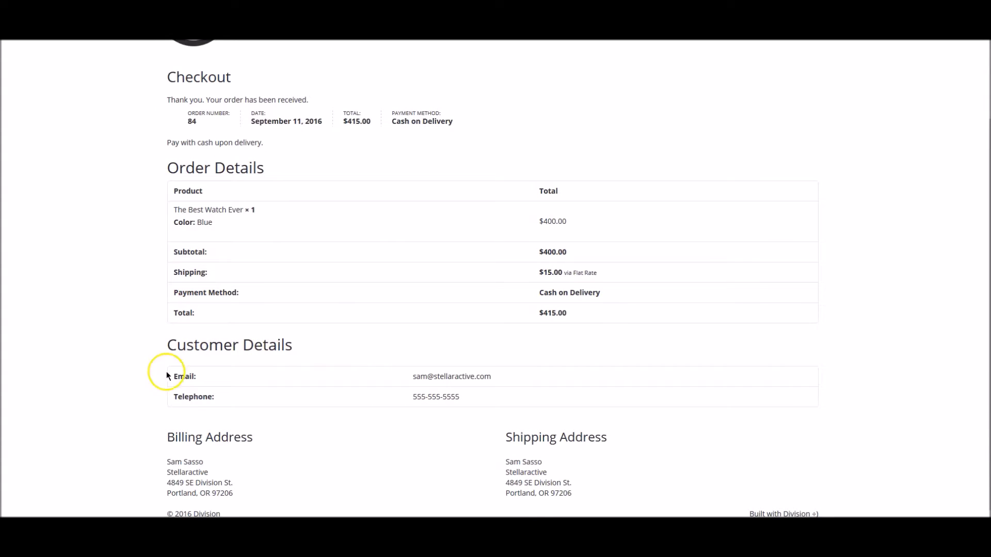
scroll(310, 356, up, 2)
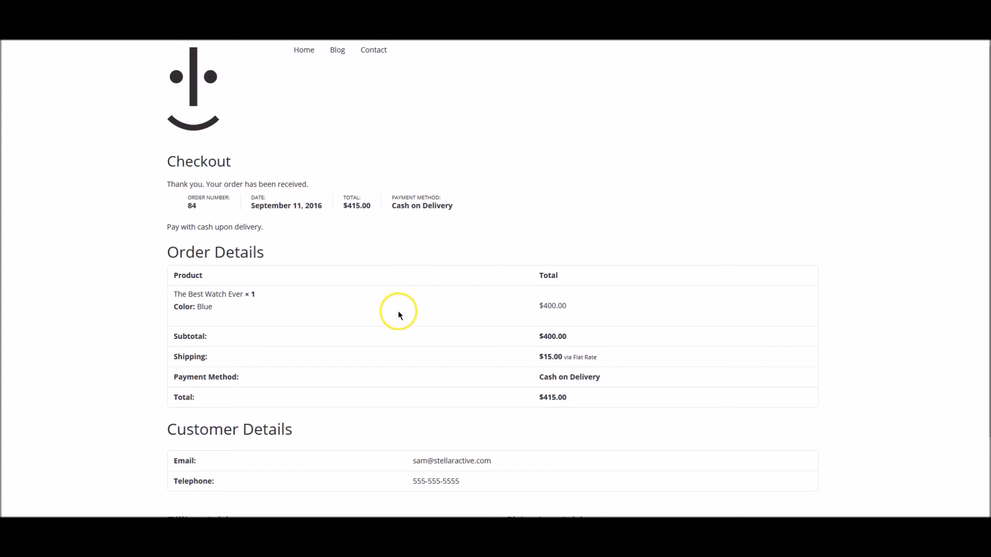
scroll(398, 315, down, 2)
scroll(398, 322, down, 1)
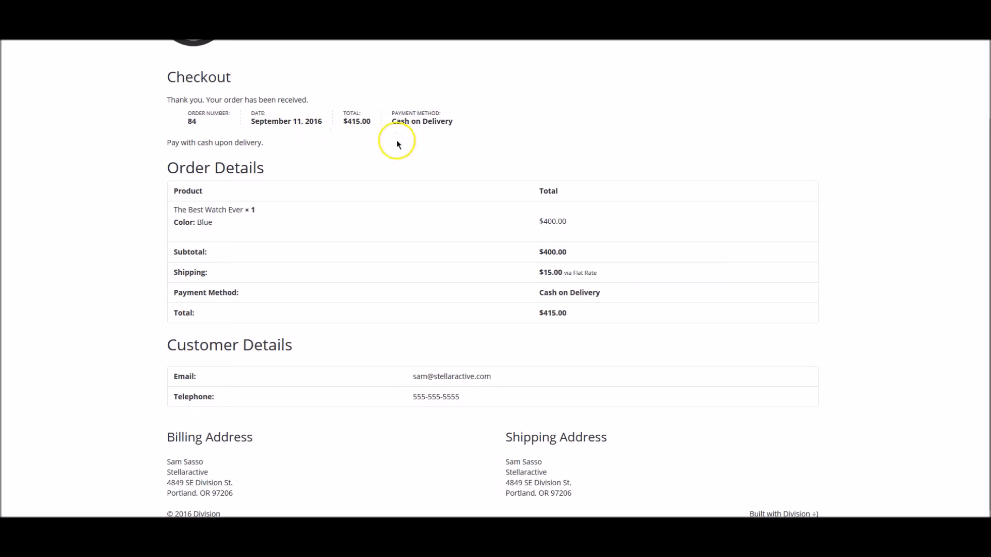
scroll(493, 266, up, 2)
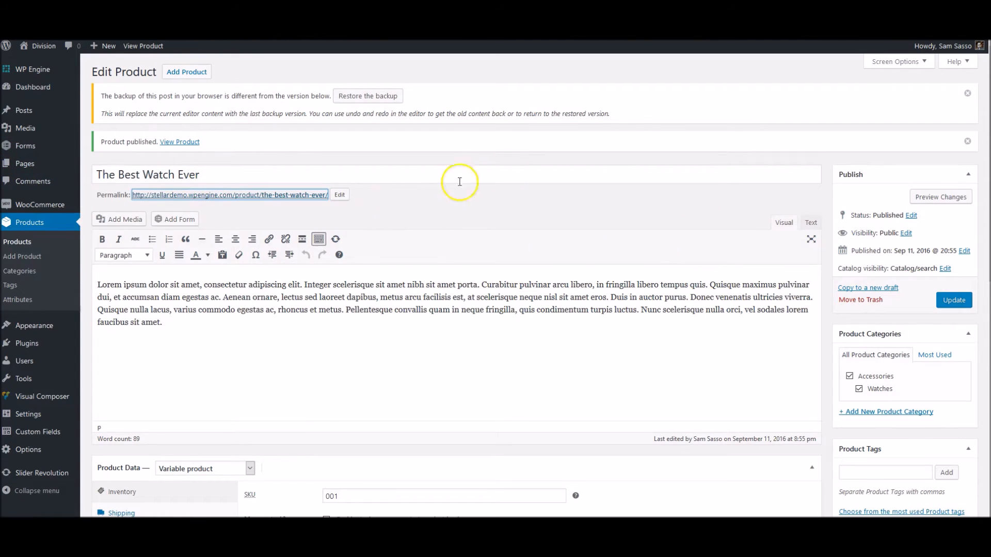
Go to the WordPress dashboard and open WooCommerce > Orders to see order #84
mouse_move(40, 205)
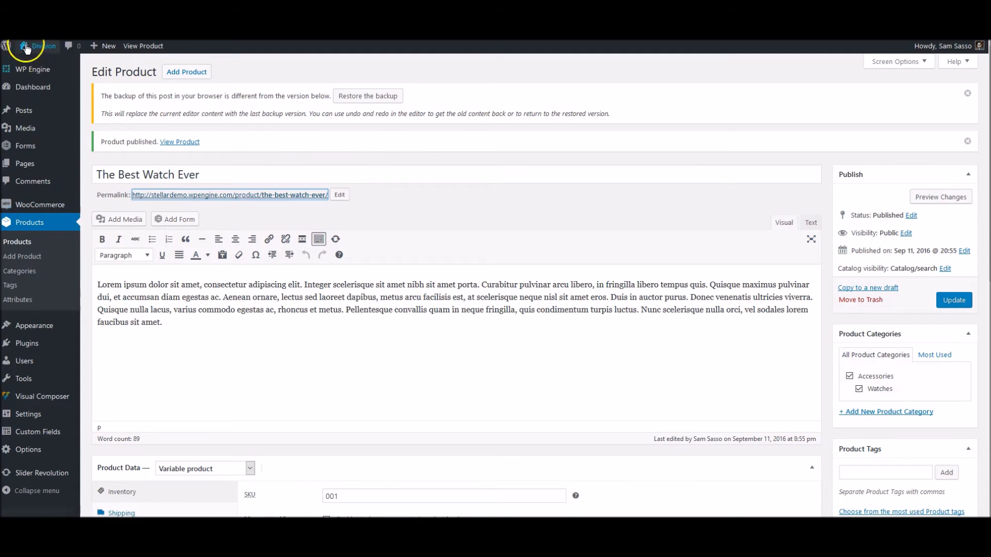
click(31, 85)
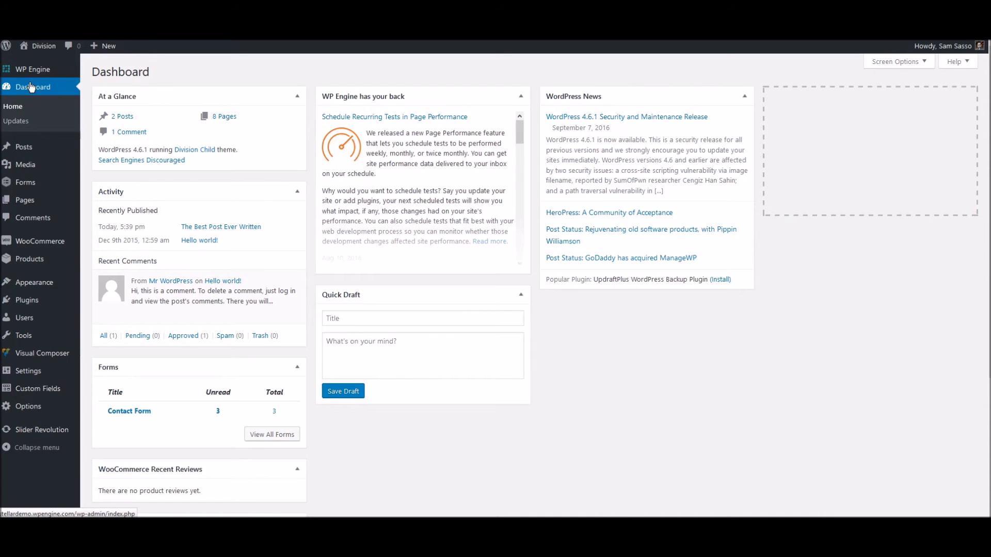
click(41, 241)
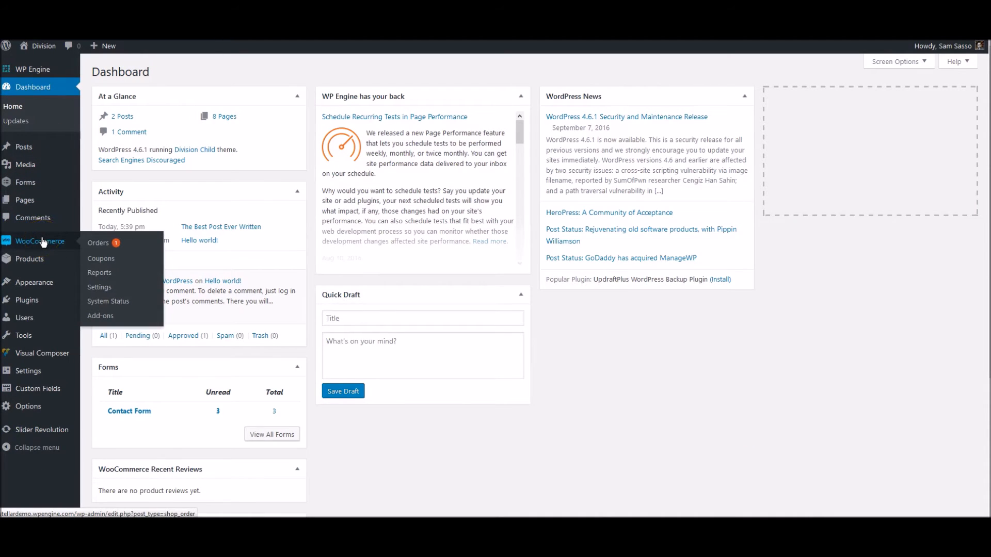
click(120, 244)
click(99, 246)
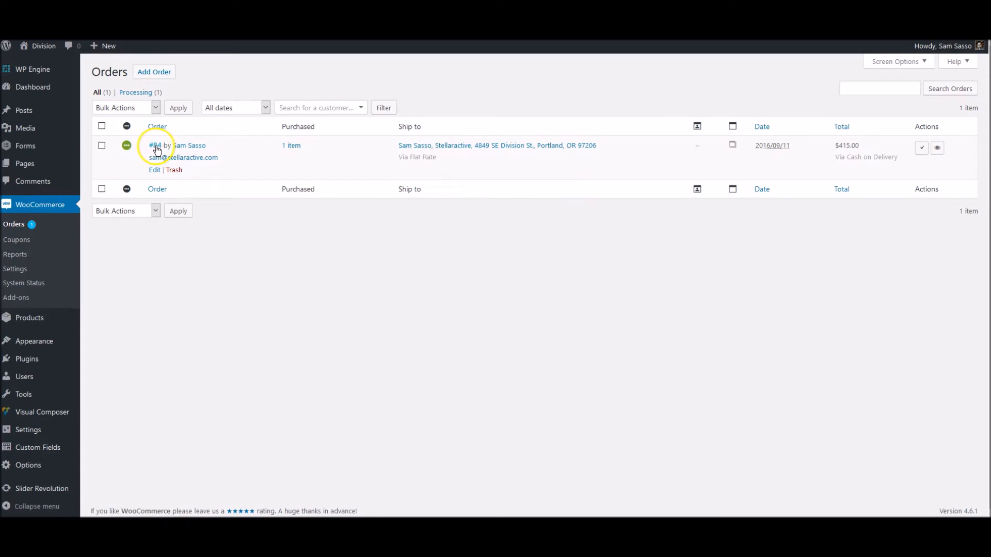
Open order #84 and review its Blue watch item, $415.00 total, notes and Order Actions list
click(154, 170)
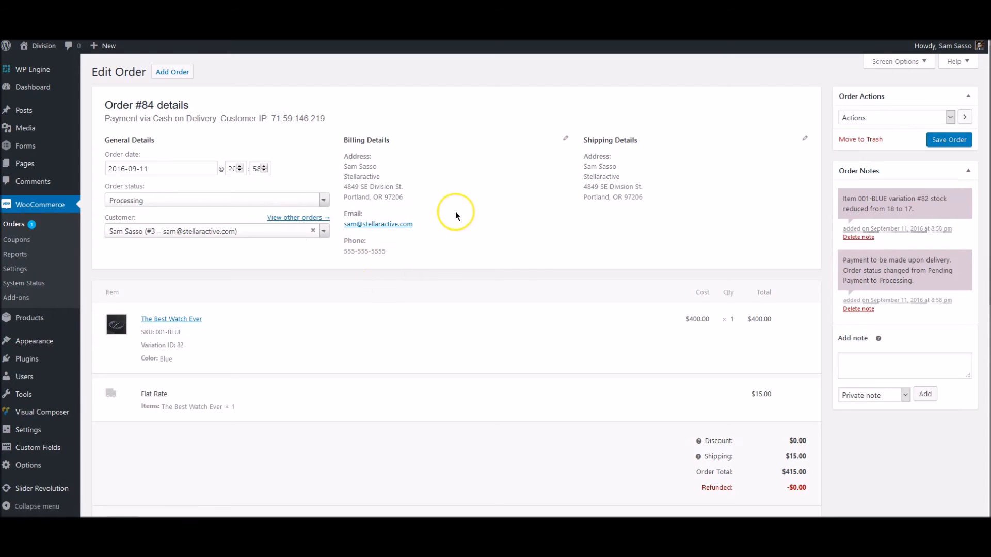
scroll(374, 208, down, 2)
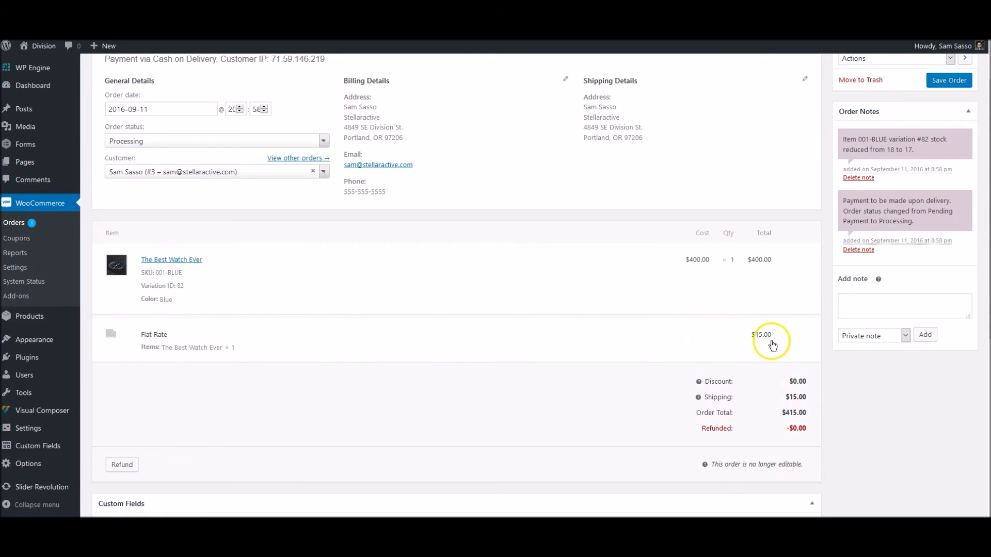
scroll(598, 374, down, 1)
scroll(598, 376, down, 4)
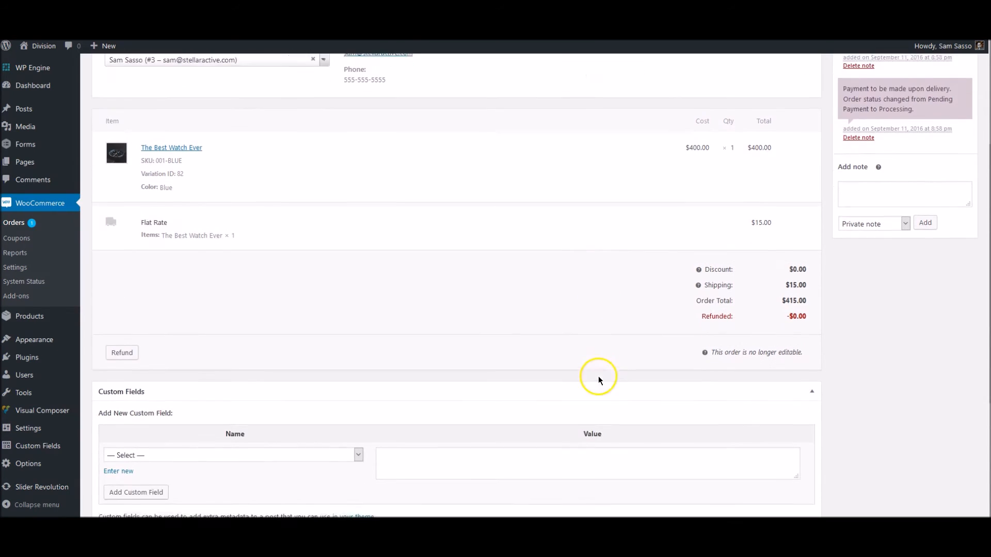
scroll(599, 380, up, 4)
scroll(598, 380, up, 3)
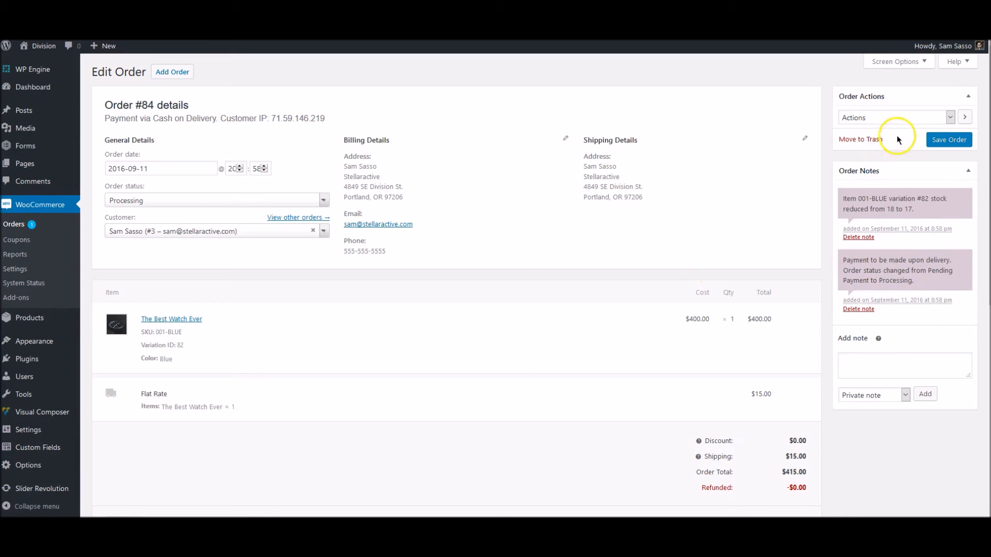
click(884, 119)
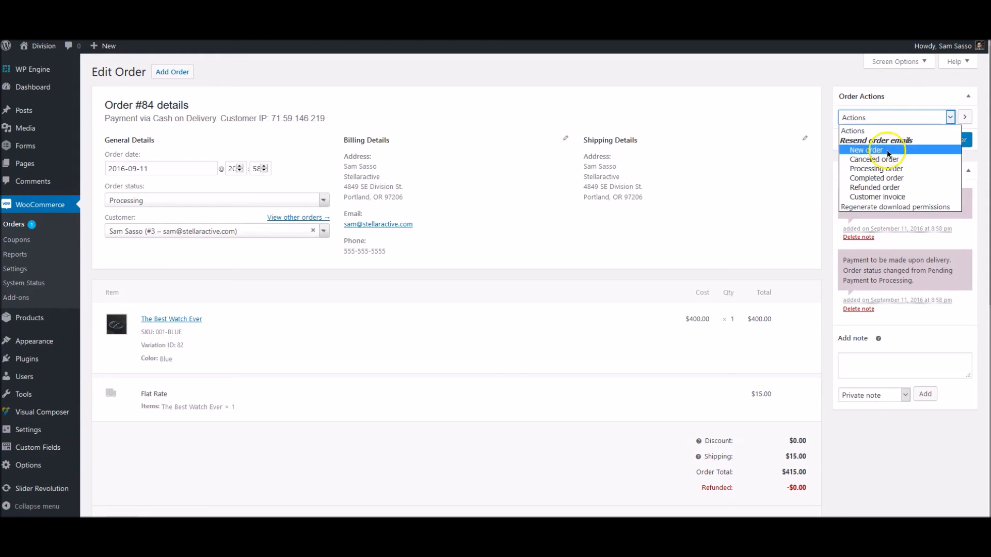
click(761, 184)
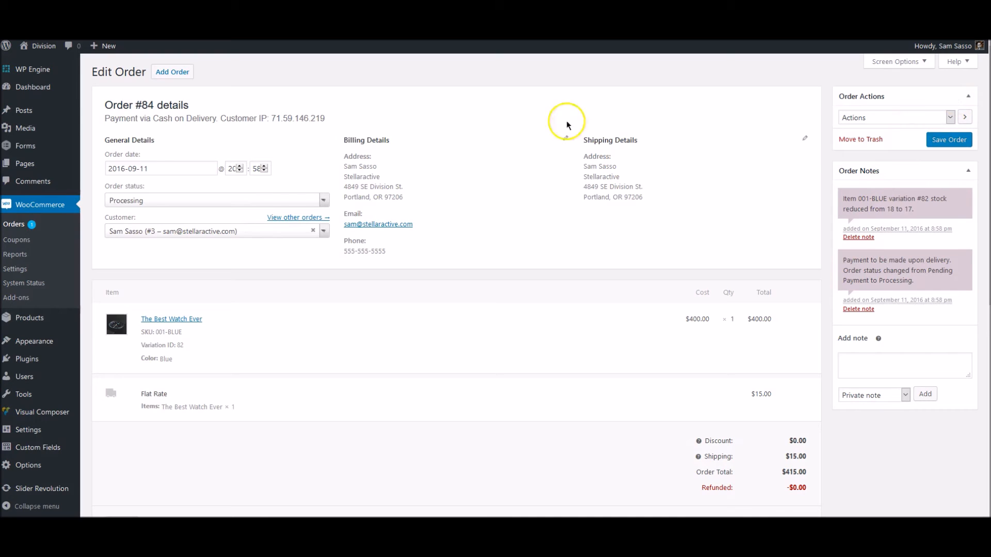
Set order #84's status to Completed, save it, and go back to the Orders list
click(246, 201)
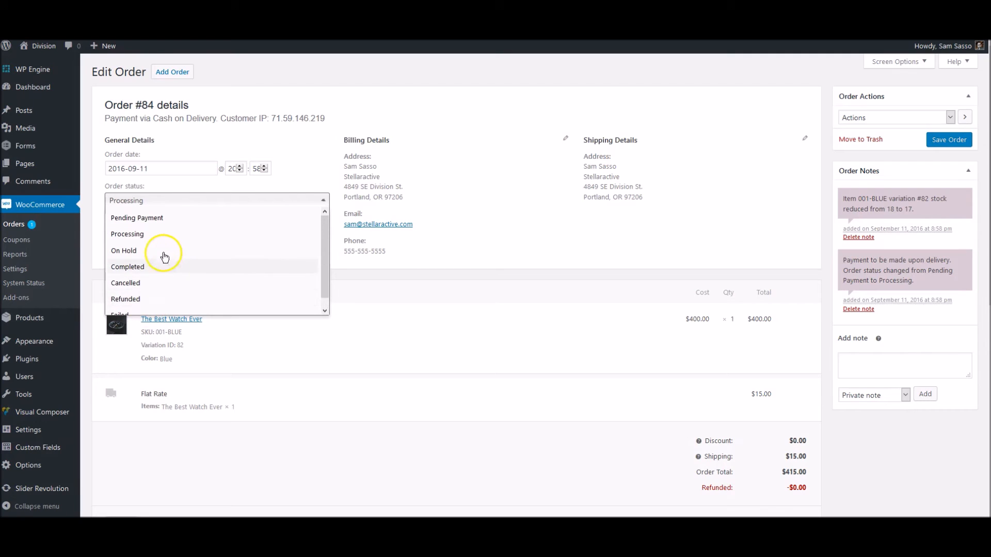
click(152, 265)
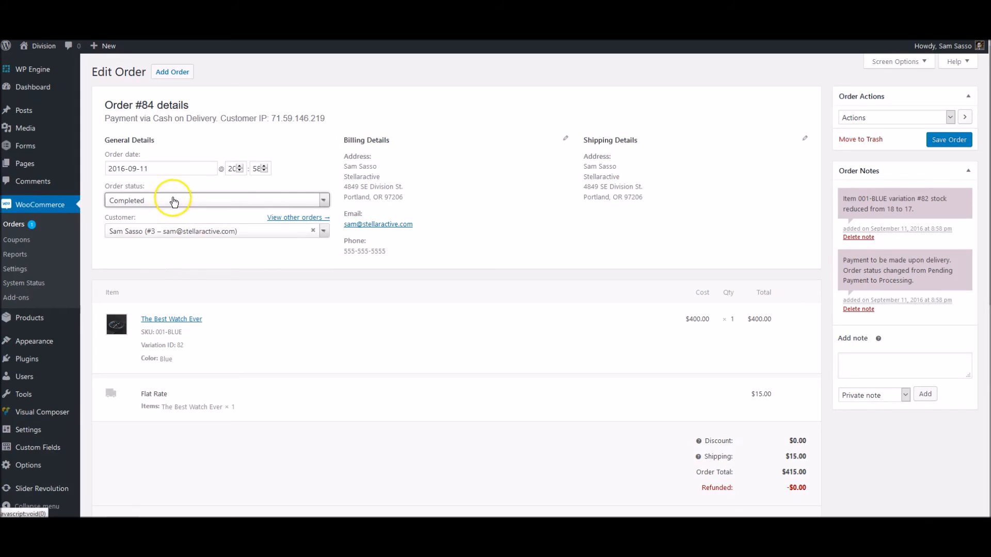
click(946, 145)
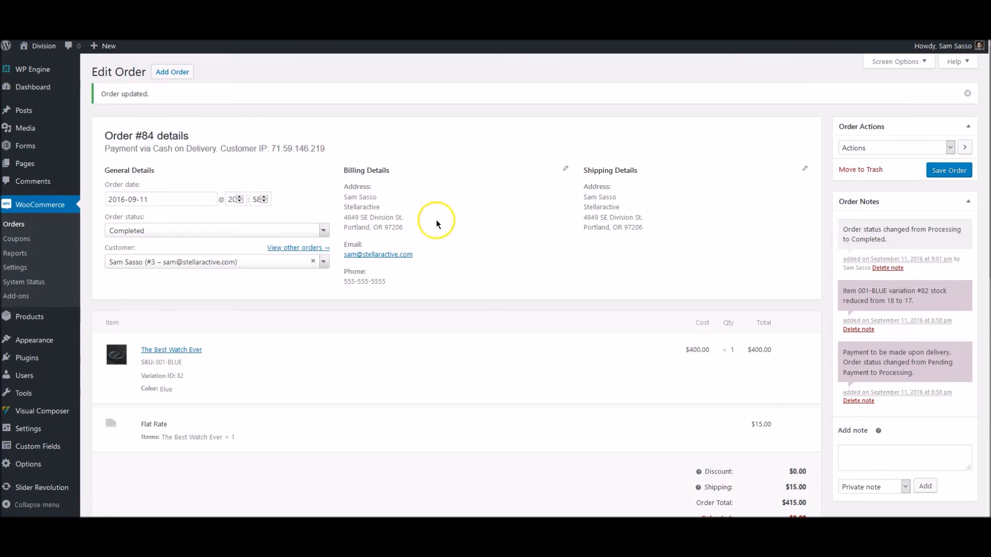
click(37, 226)
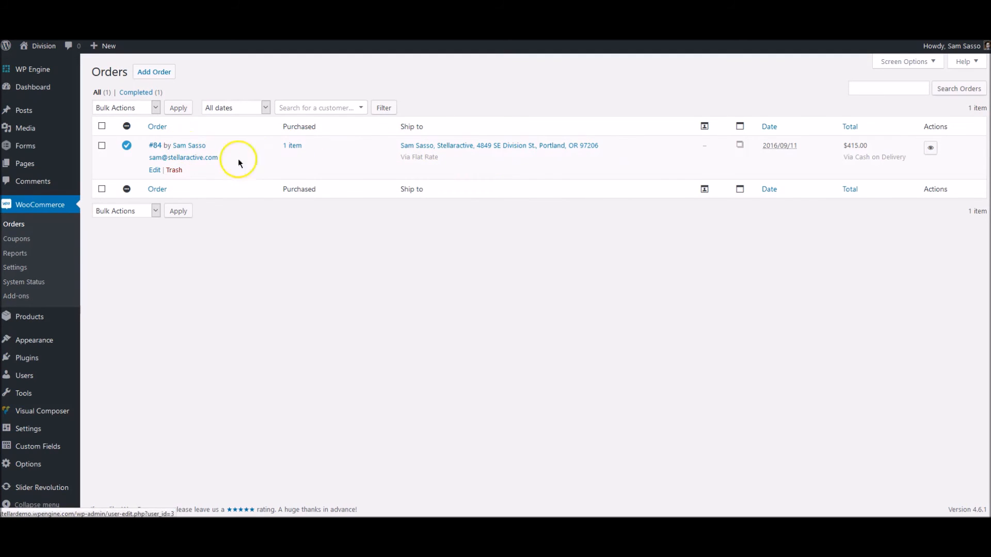
Review the last 7 days of sales in the Sales by date report
click(35, 253)
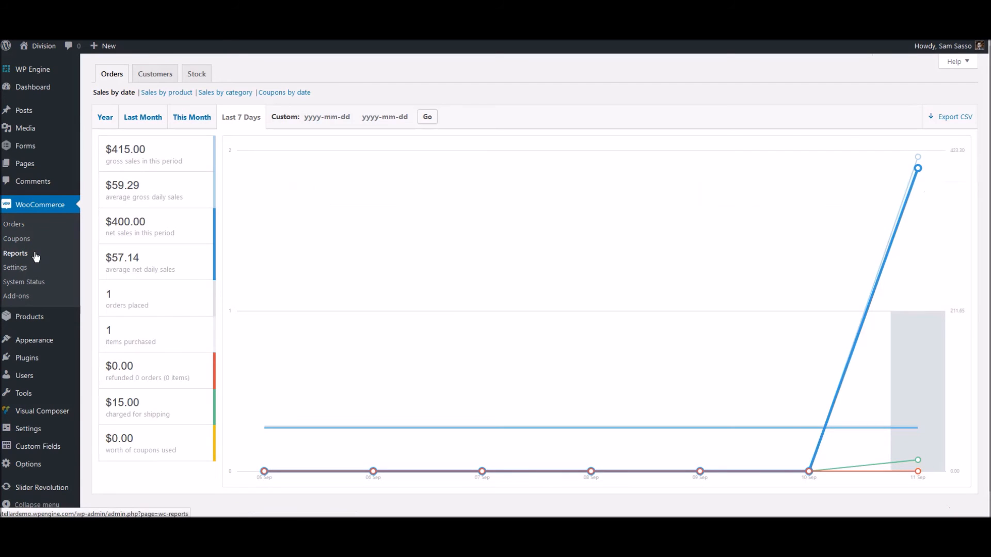
mouse_move(918, 169)
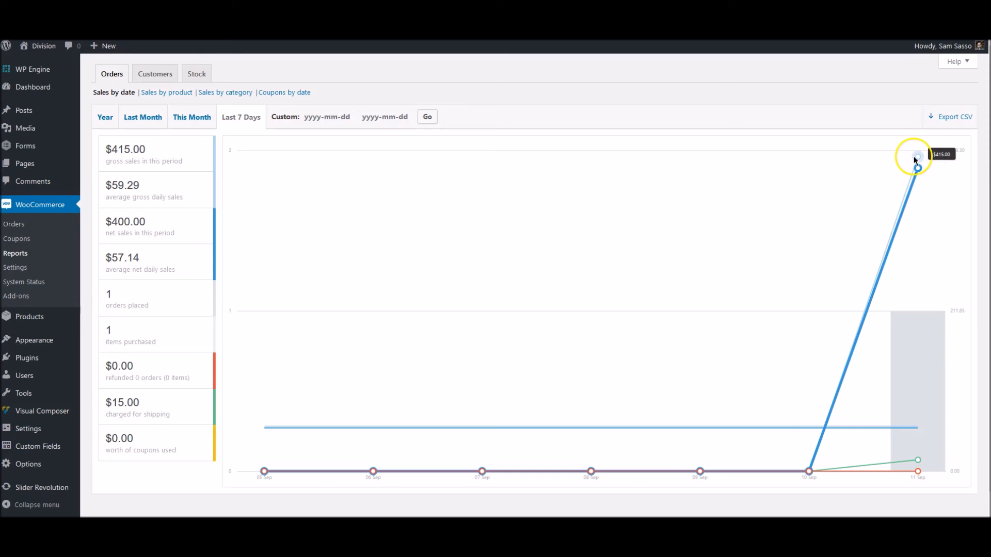
mouse_move(106, 161)
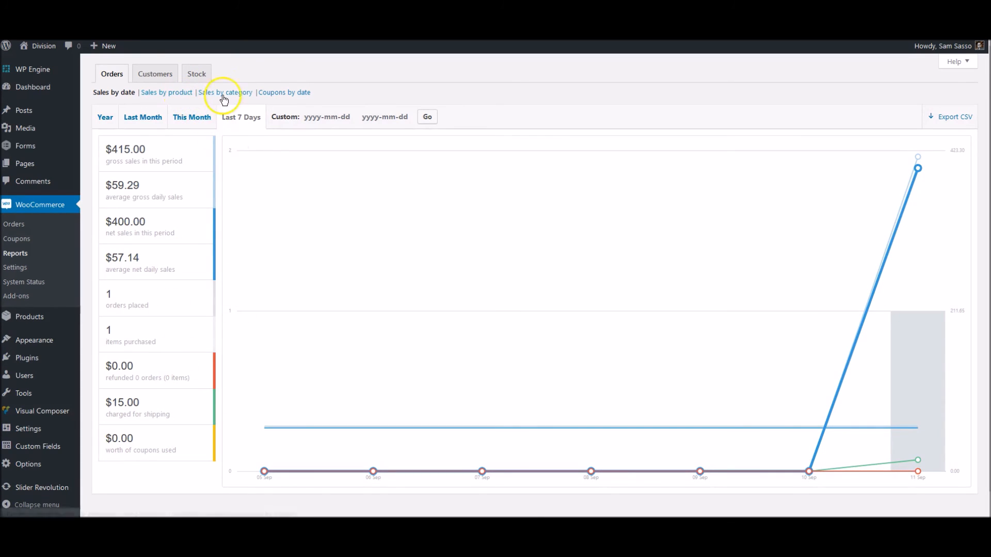
Check the Customer List and Customers vs. Guests reports, then view the Low in stock list (none found)
click(157, 74)
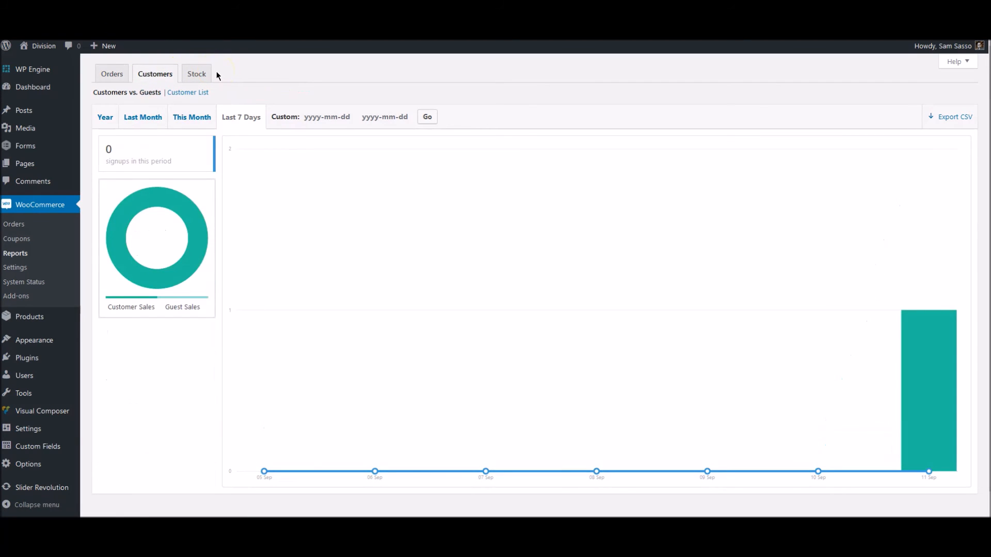
mouse_move(190, 220)
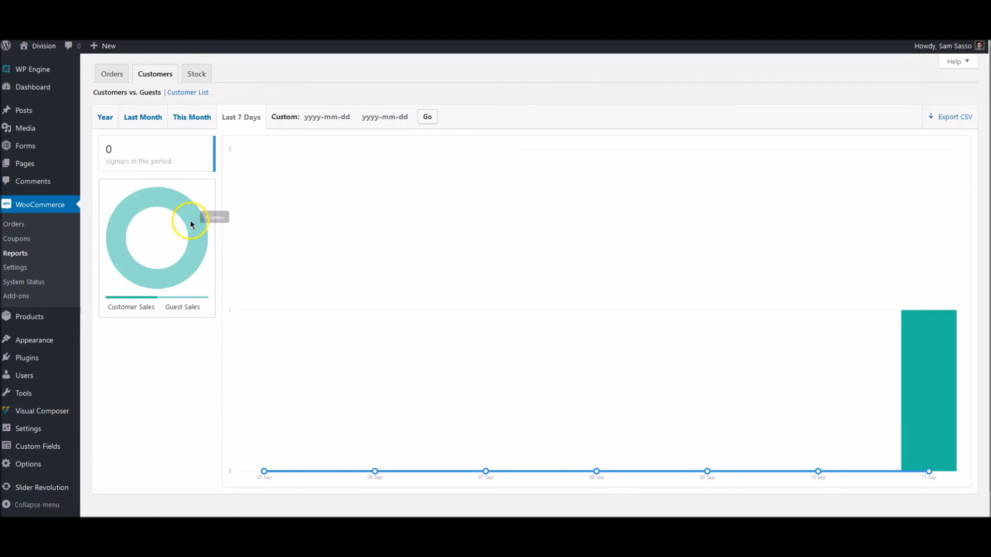
click(184, 92)
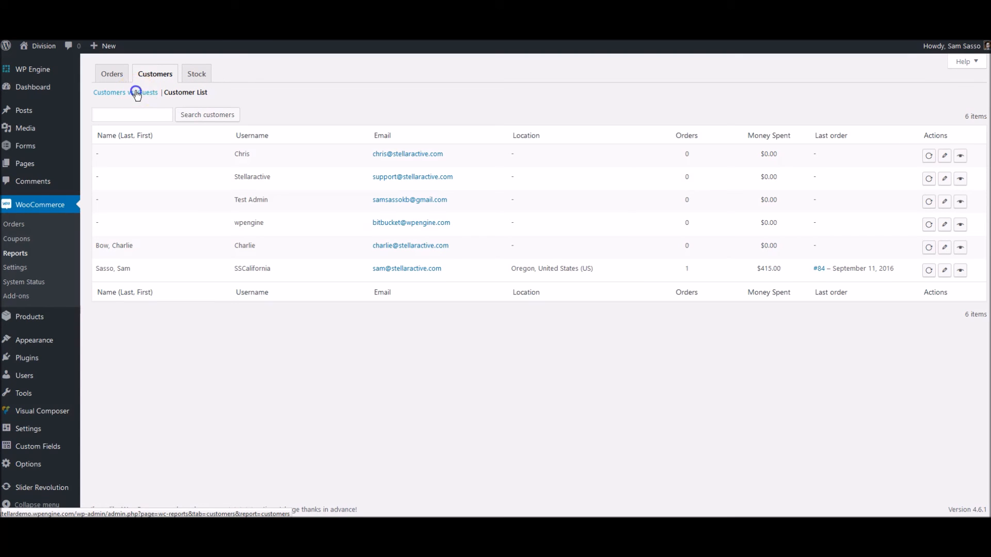
click(138, 93)
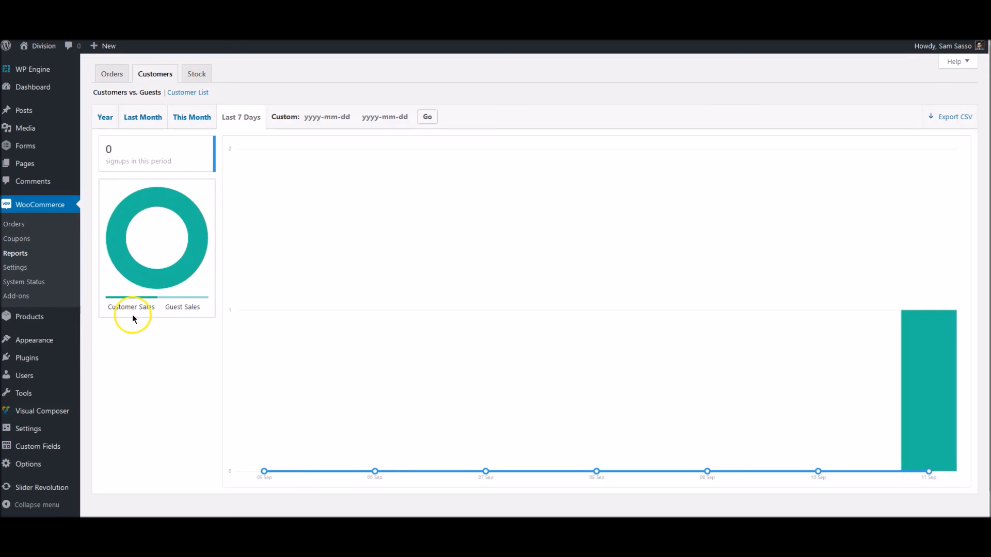
mouse_move(911, 346)
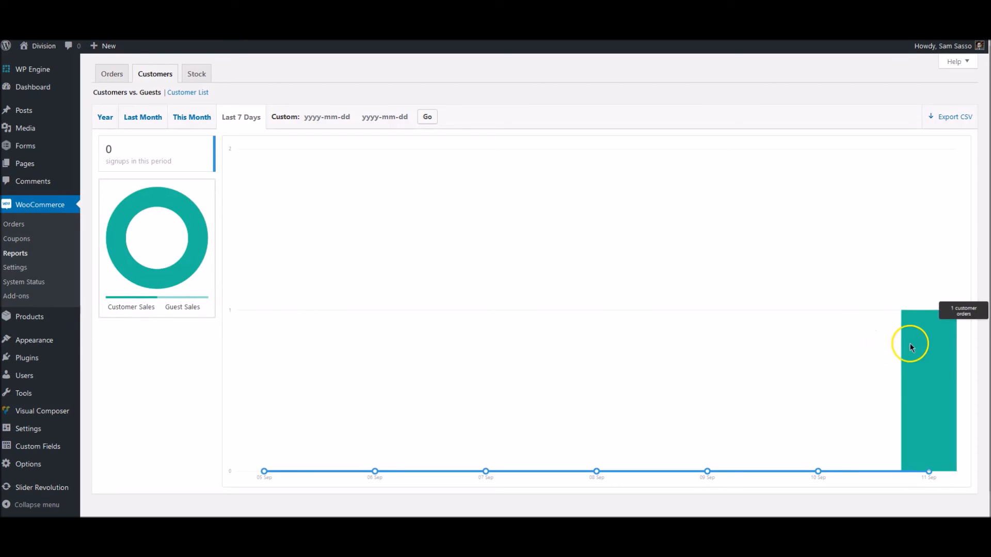
click(197, 75)
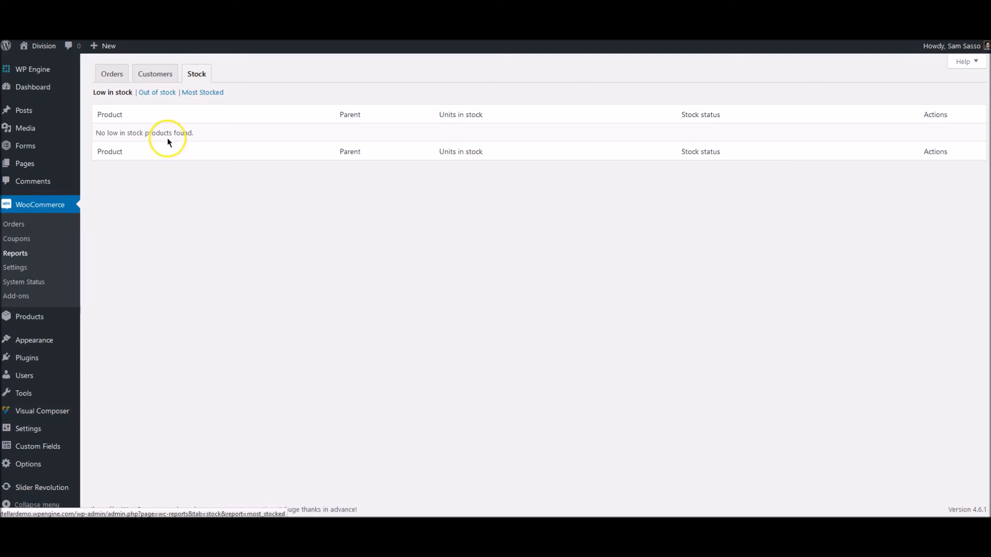
Check Out of stock and Most Stocked reports (white 25, blue 17, black 15), then show the Products list
click(157, 92)
click(199, 96)
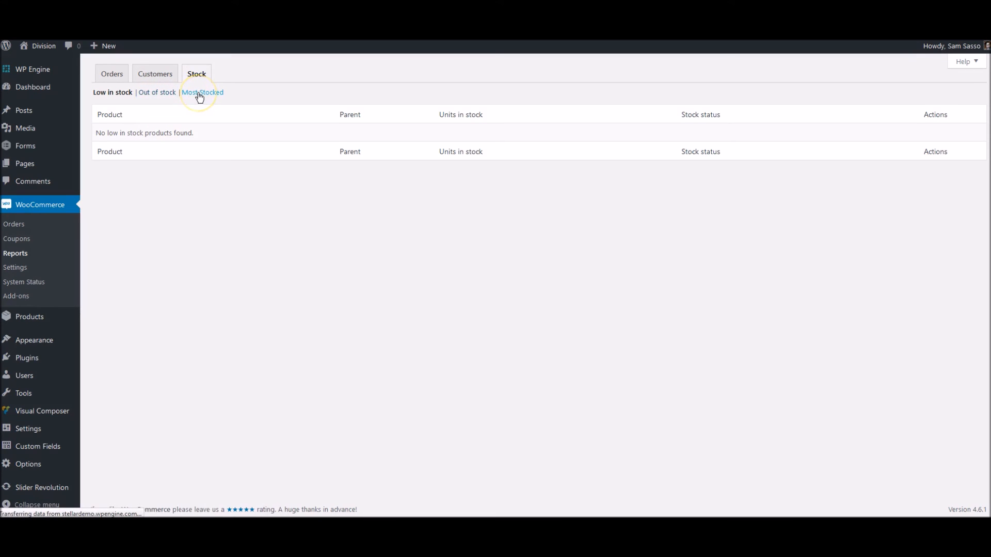
click(200, 96)
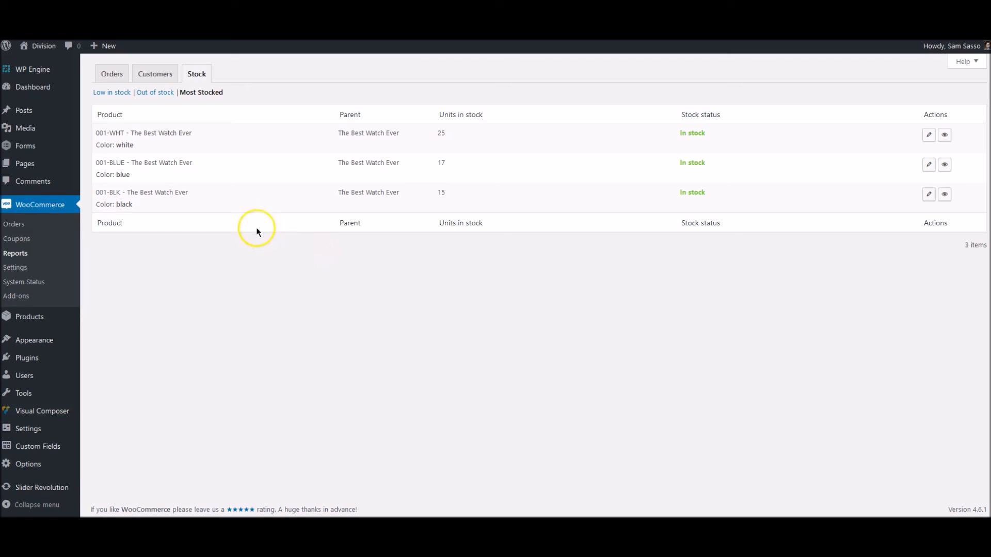
click(44, 317)
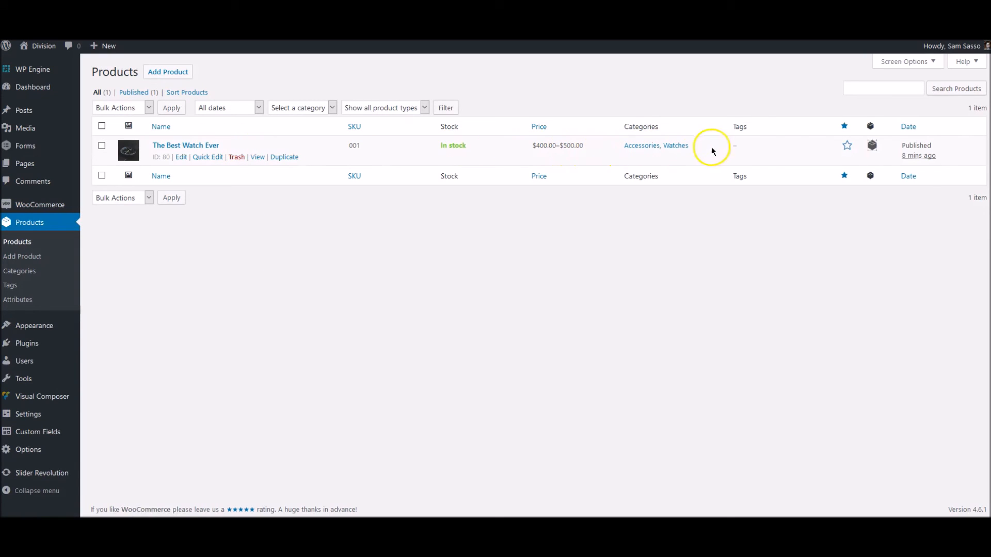
click(206, 148)
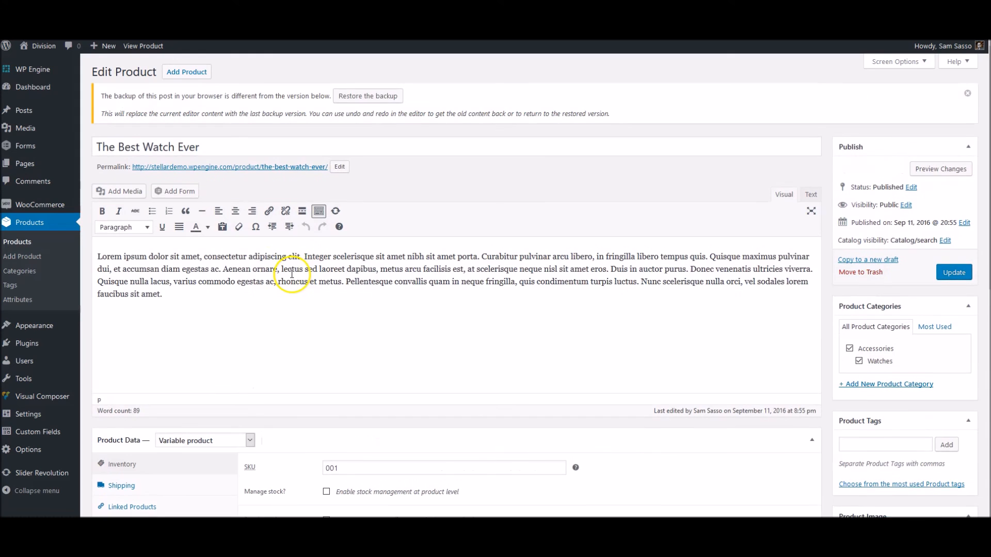
scroll(295, 299, down, 3)
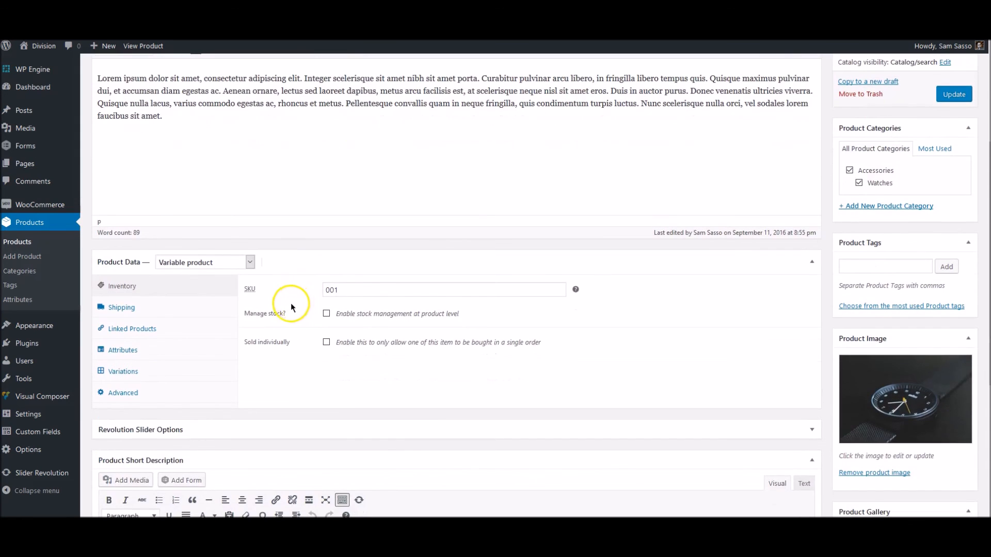
scroll(294, 305, down, 3)
scroll(286, 269, up, 2)
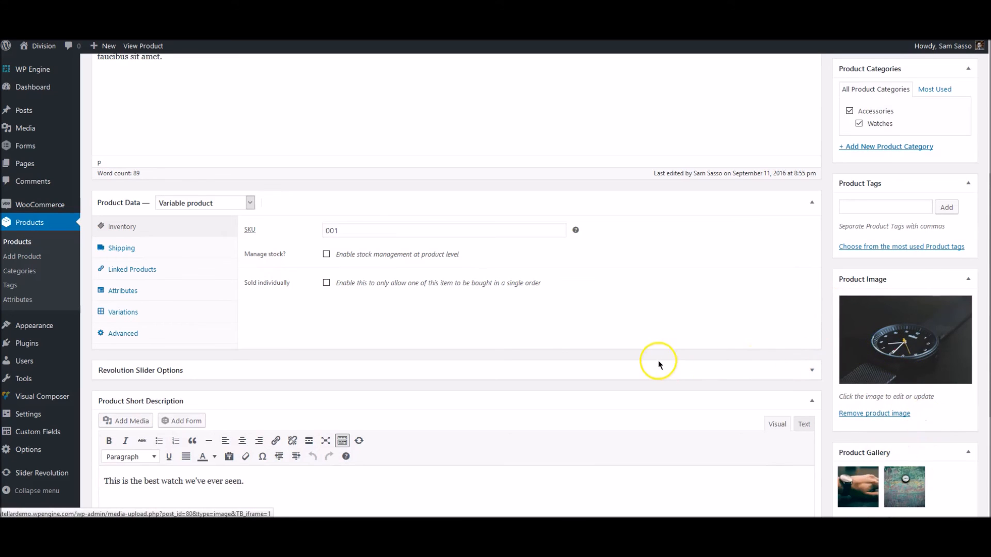
scroll(656, 364, down, 1)
scroll(521, 361, down, 1)
scroll(489, 365, up, 4)
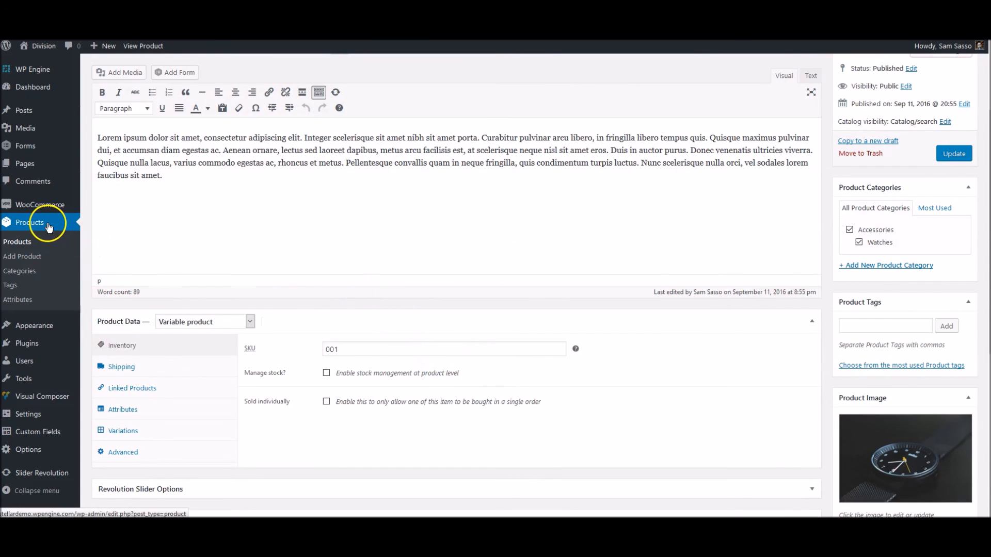
click(34, 230)
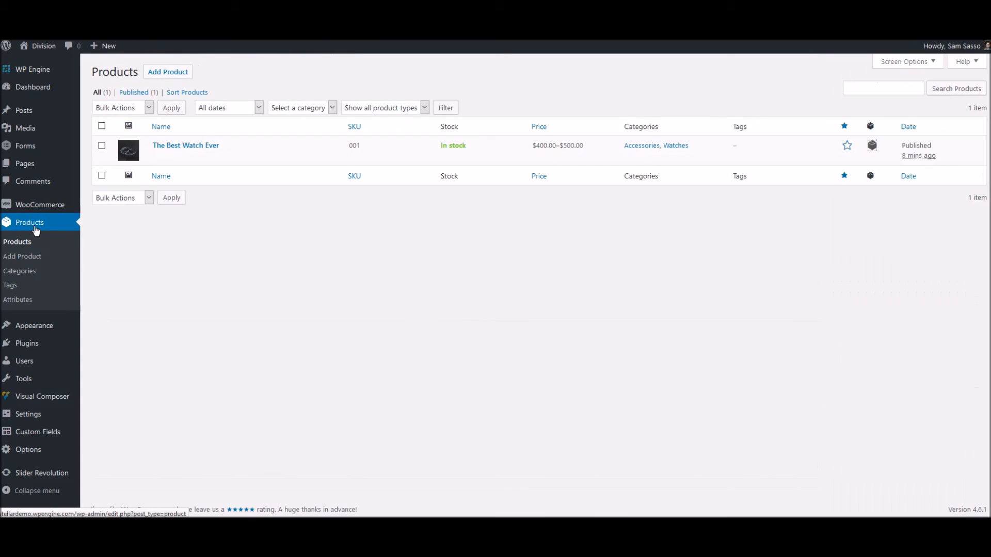
mouse_move(173, 150)
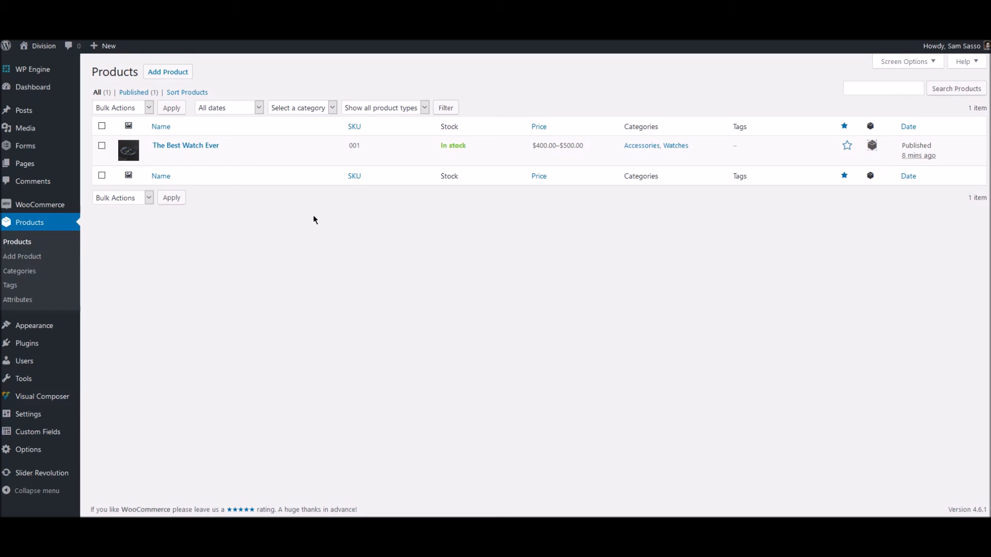
mouse_move(269, 158)
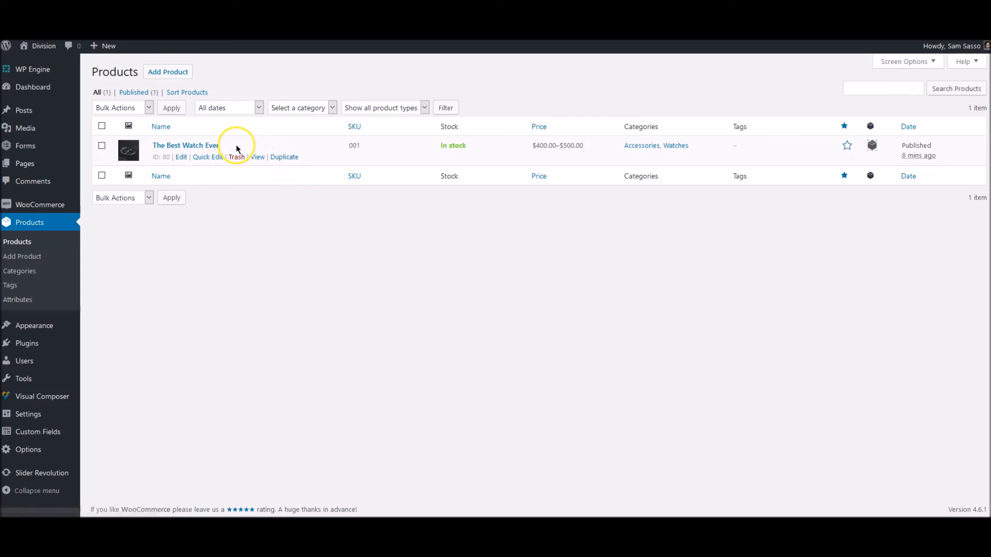